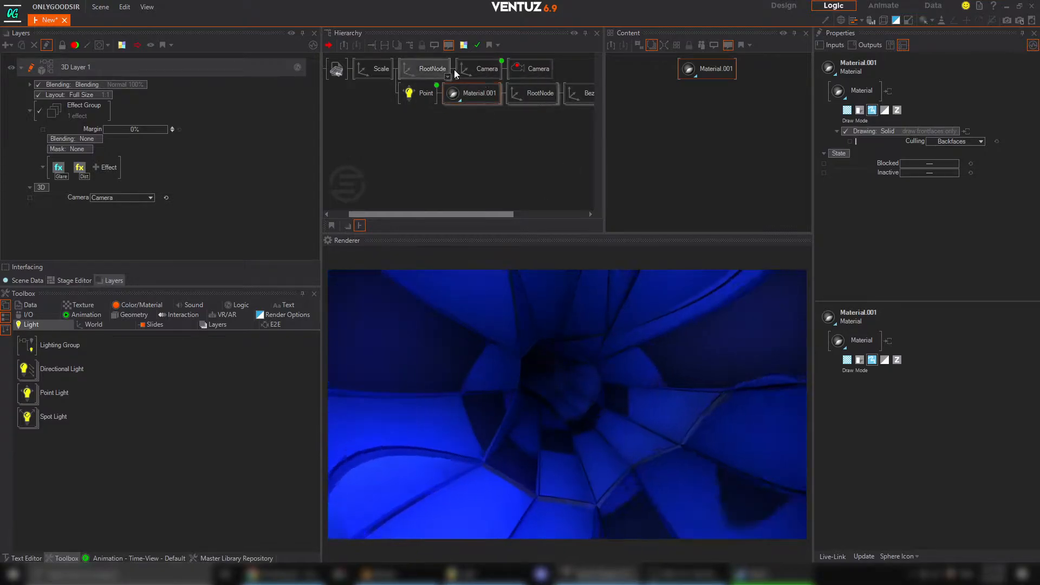
Step: Inspect the properties of the Camera axis, the Point light and Material.001, including the material's Culling options
left_click(484, 69)
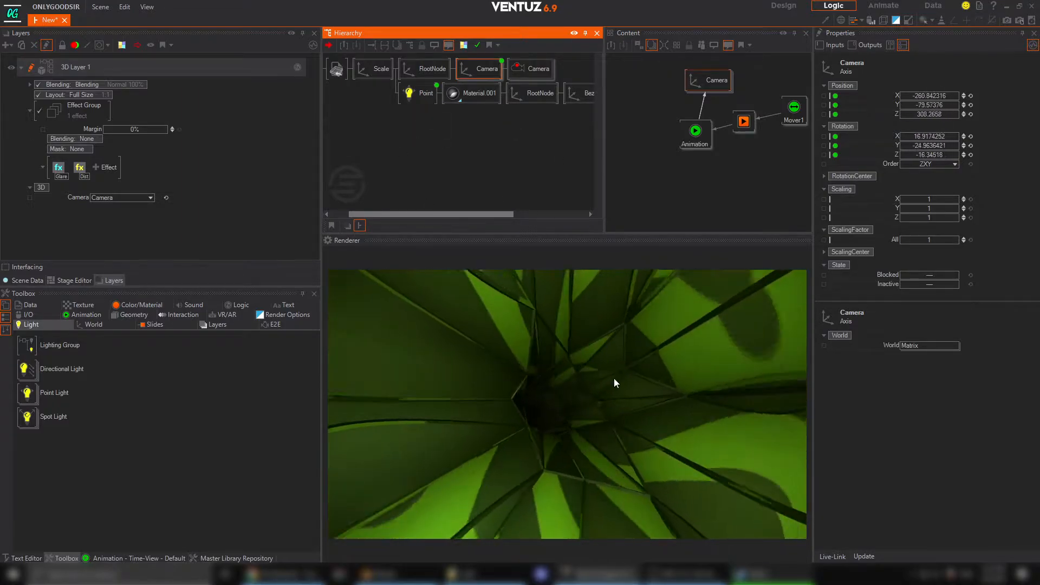
left_click(408, 95)
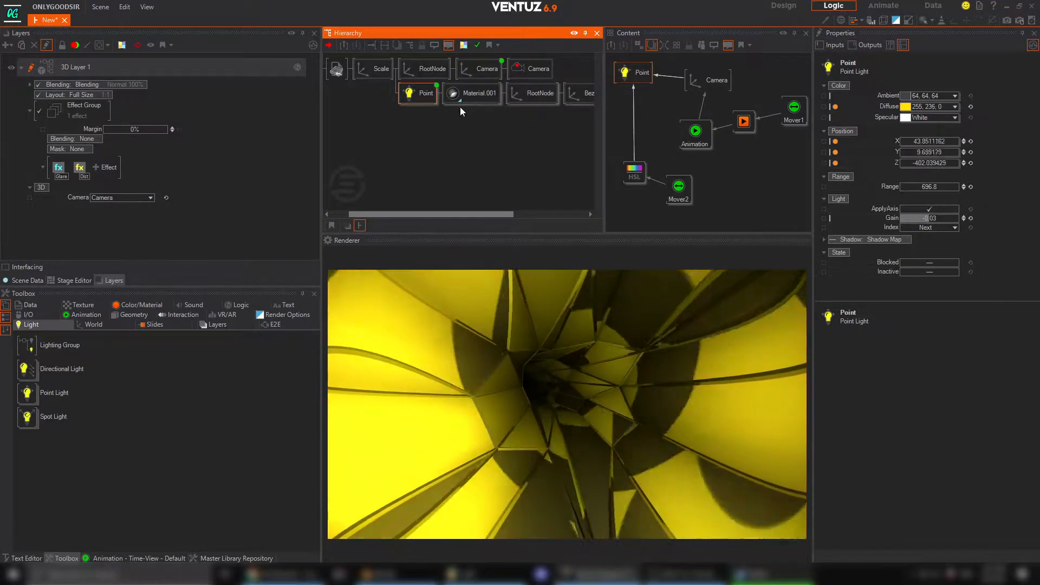
left_click(463, 96)
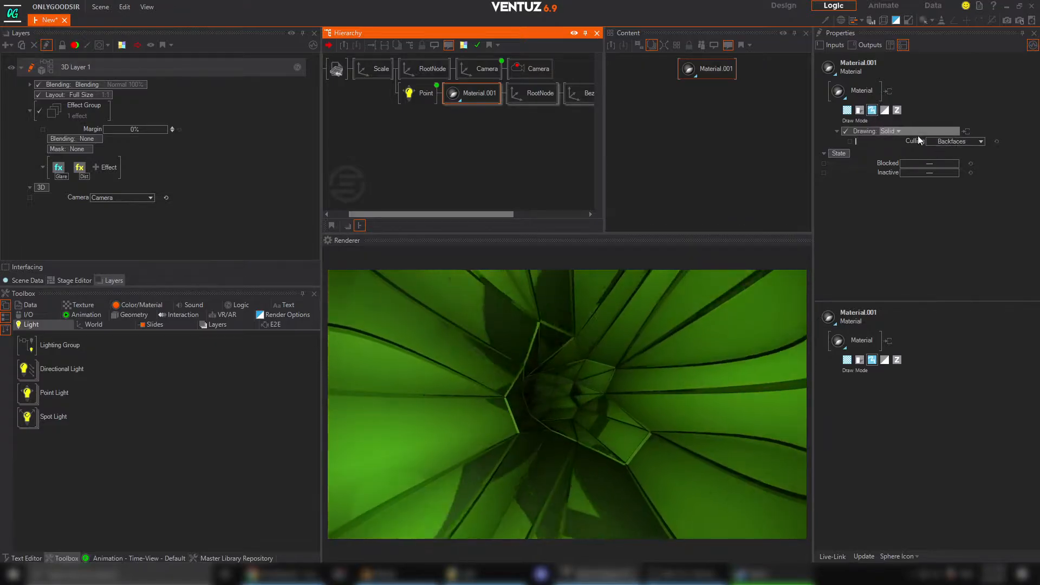
left_click(959, 140)
left_click(937, 115)
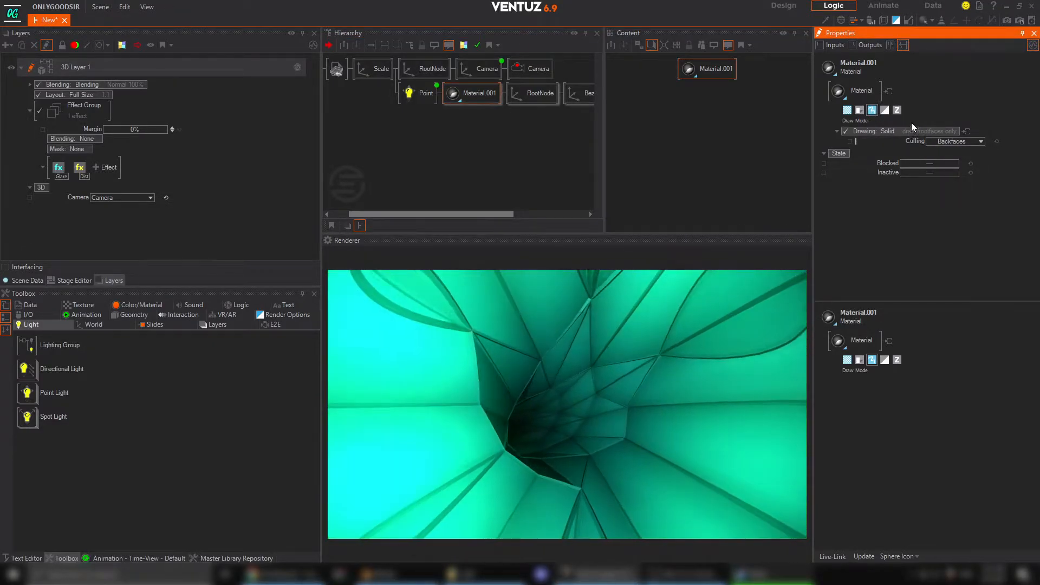
Step: Change Material.001's drawing mode to Lines and set the line width to -0.006
left_click(899, 131)
left_click(871, 177)
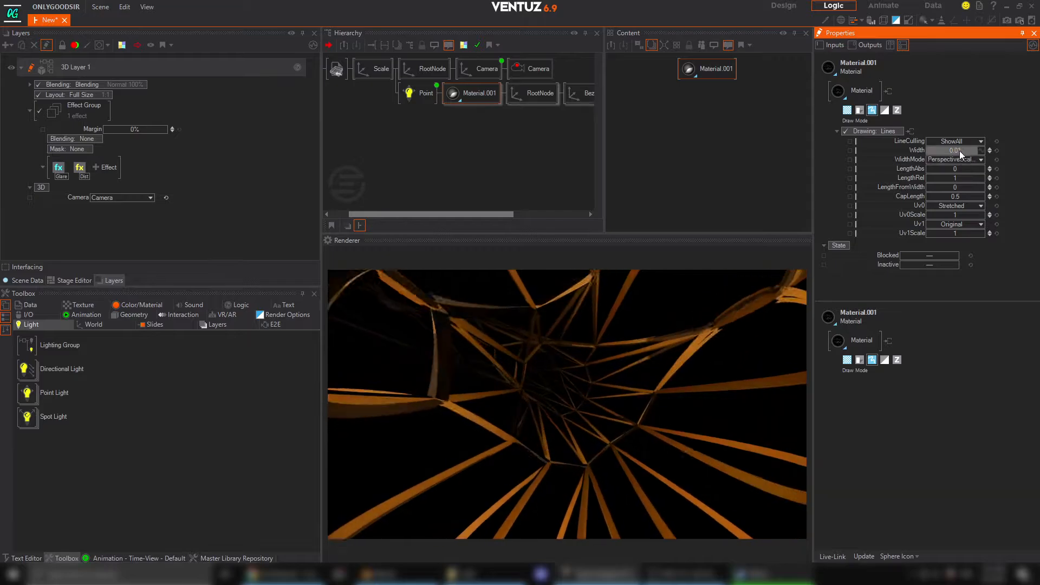
mouse_move(960, 151)
left_mouse_down()
mouse_move(984, 153)
mouse_move(914, 149)
left_mouse_up()
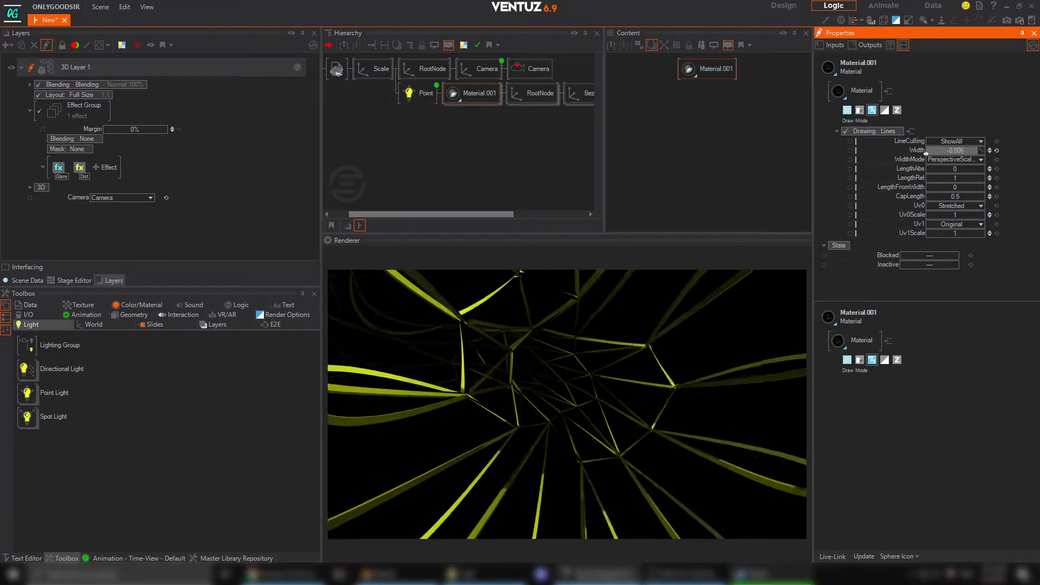
Step: Change Material.001's drawing mode to Sprites and set the sprite scale to 0.101
left_click(886, 131)
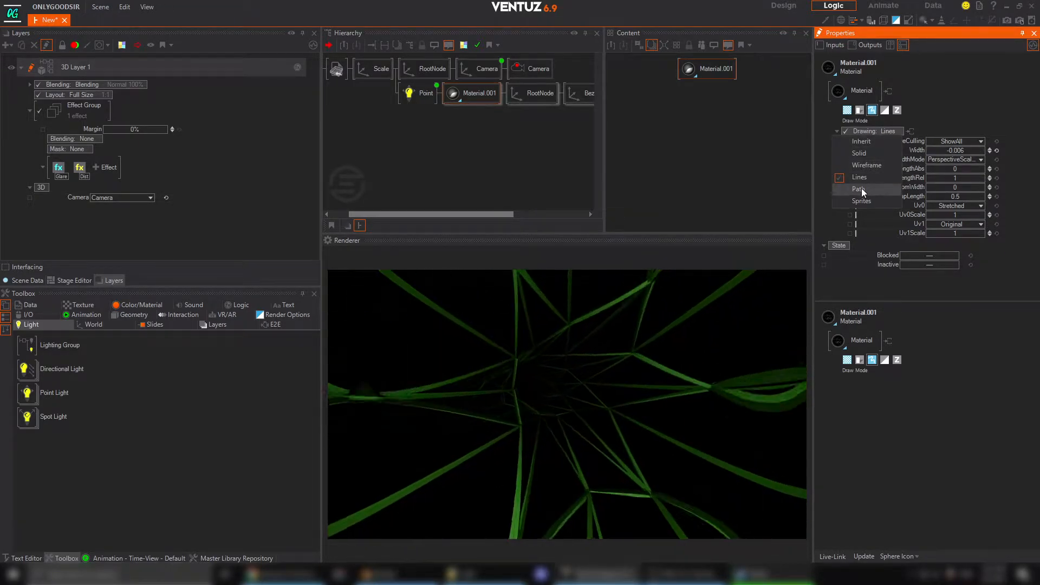
left_click(864, 202)
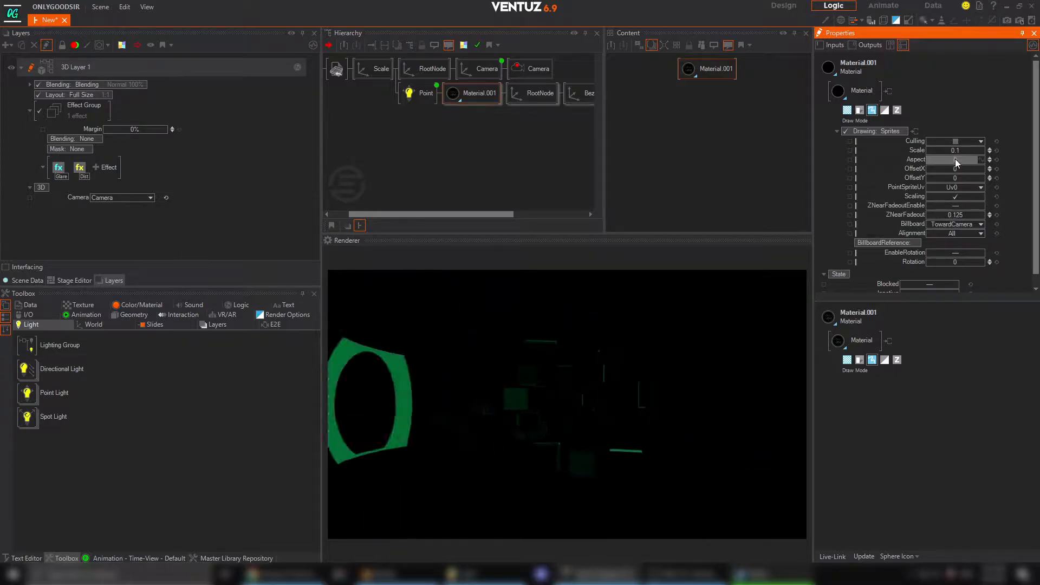
left_click_drag(951, 153, 954, 153)
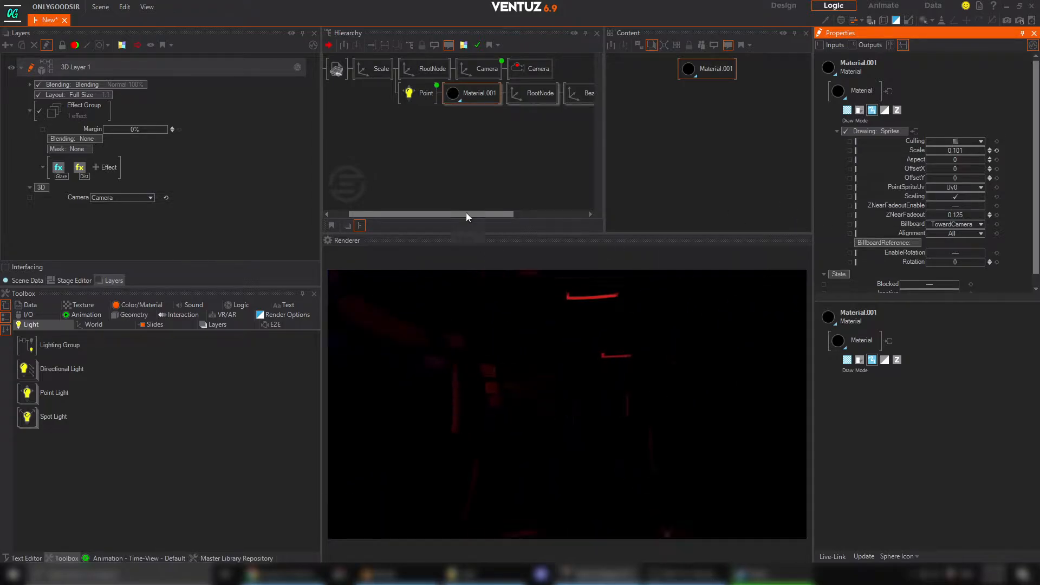
Step: Close the tunnel scene and create a new empty scene with a 3D layer
left_click(64, 20)
left_click(535, 292)
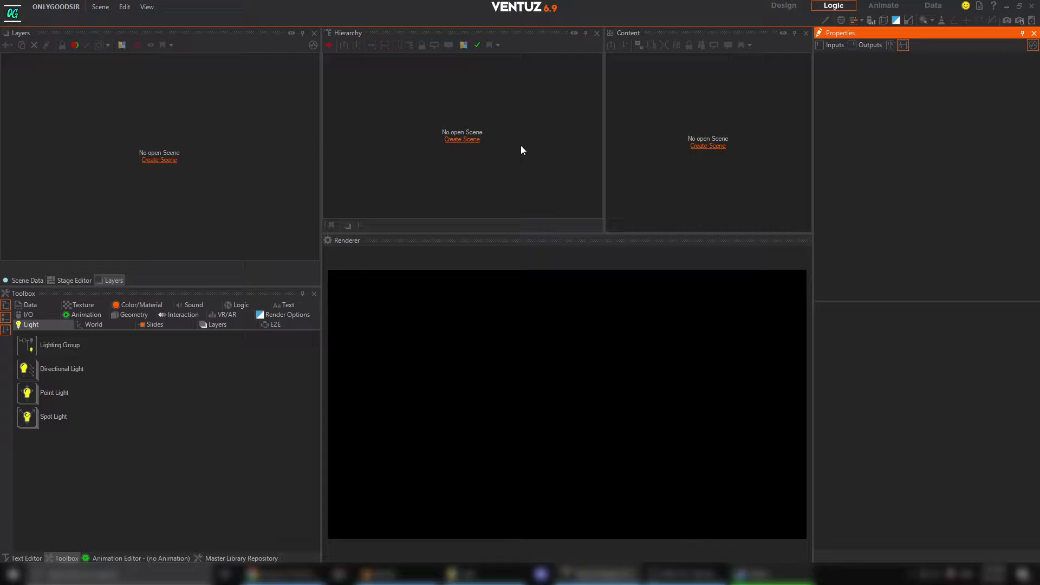
left_click(451, 142)
left_click(476, 154)
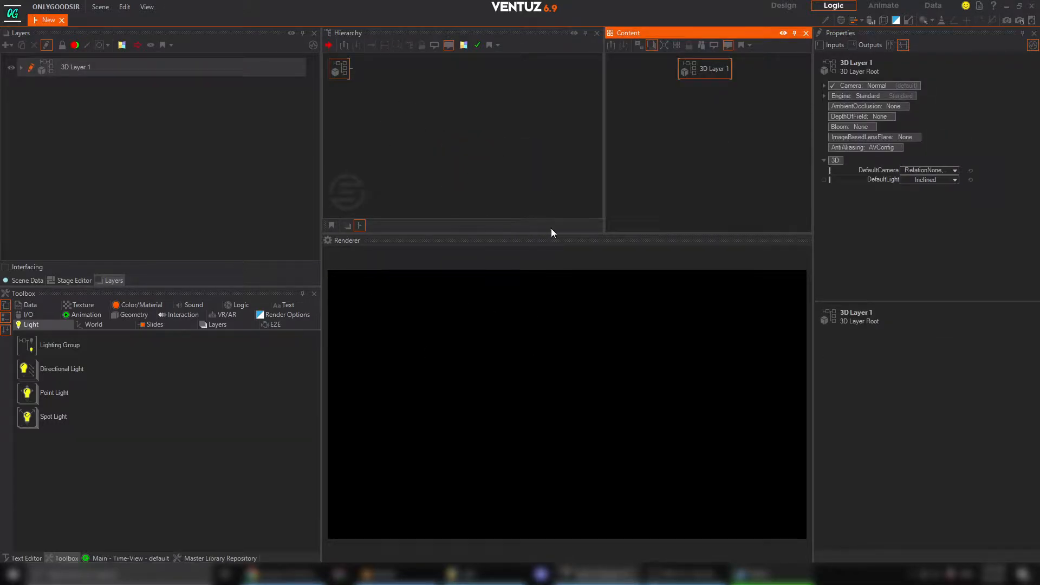
Step: Switch to Blender and delete the default camera, cube and light
left_click(1002, 7)
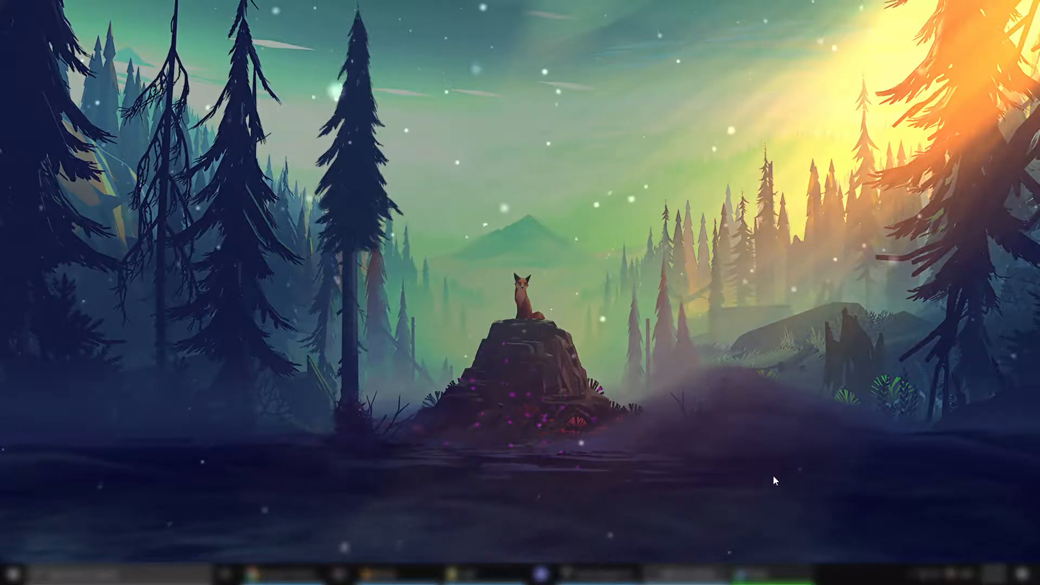
left_click(379, 573)
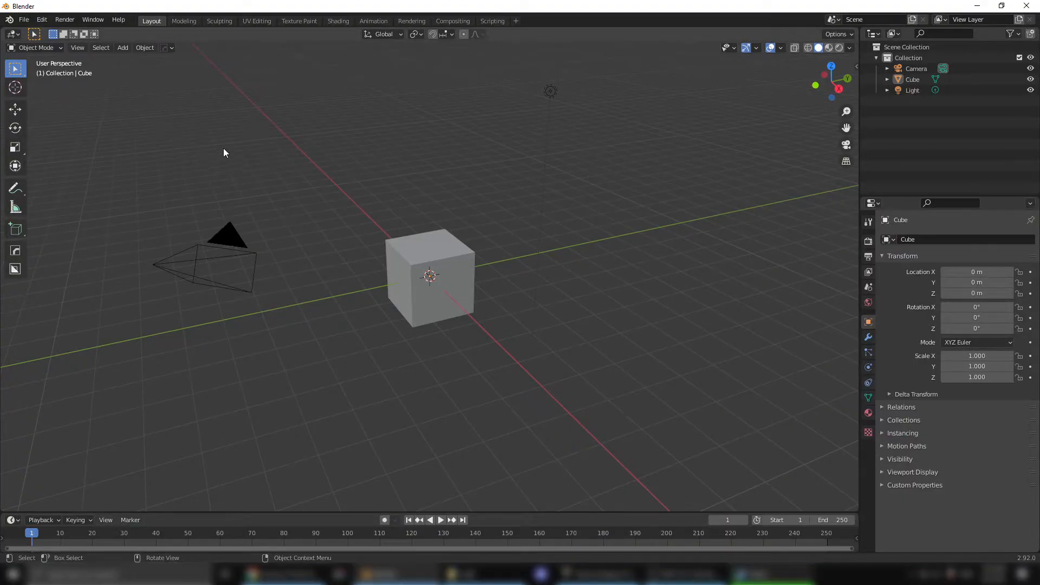
left_click_drag(204, 102, 680, 337)
left_click(392, 121)
left_click_drag(162, 79, 651, 340)
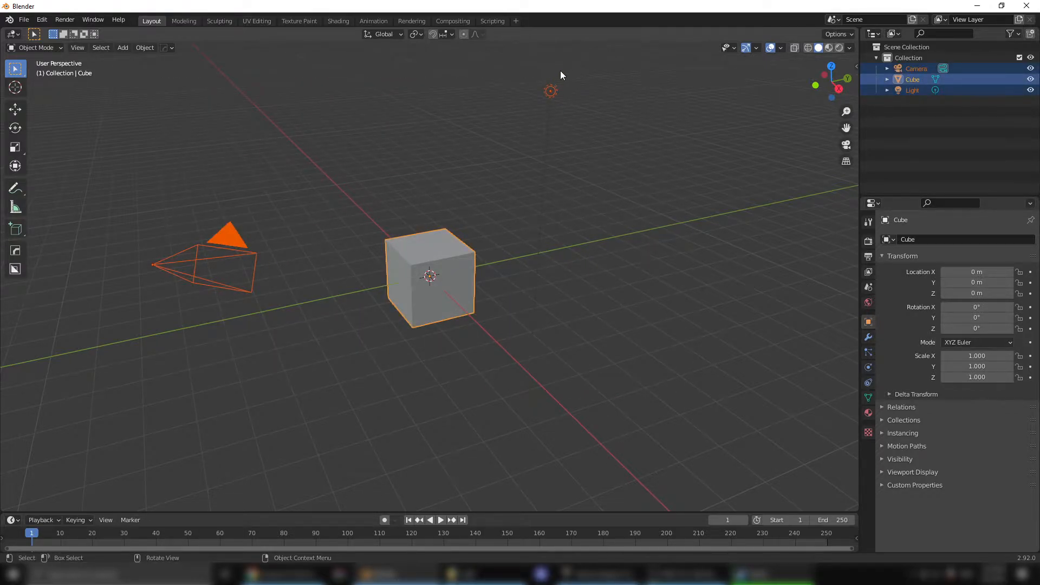
left_click(237, 113)
left_click_drag(169, 80, 684, 364)
key("Delete")
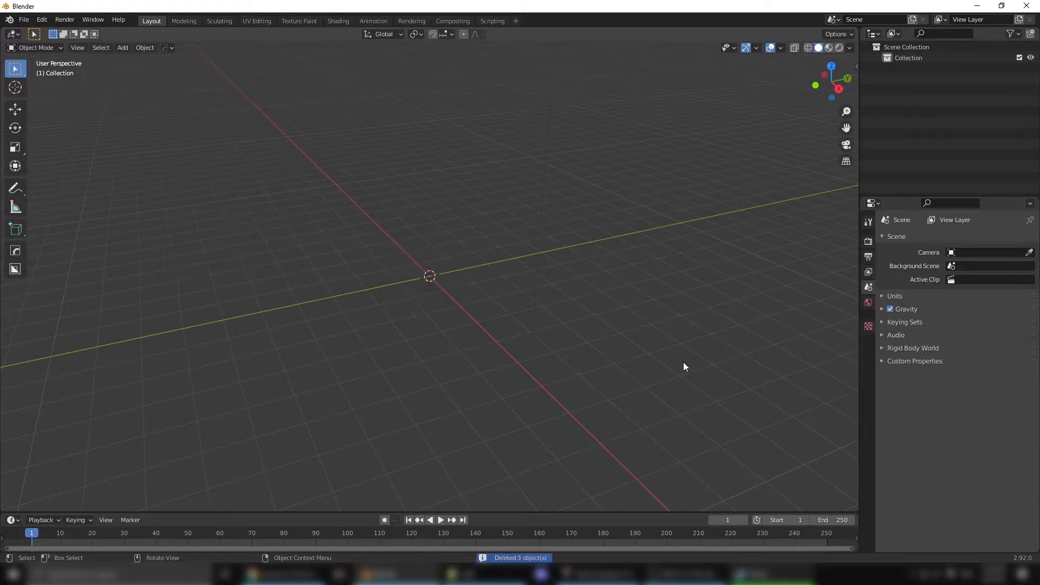
Step: Add a Bezier circle at the origin and scale it up to about 12.58 on all axes
left_click(127, 50)
mouse_move(143, 61)
mouse_move(115, 73)
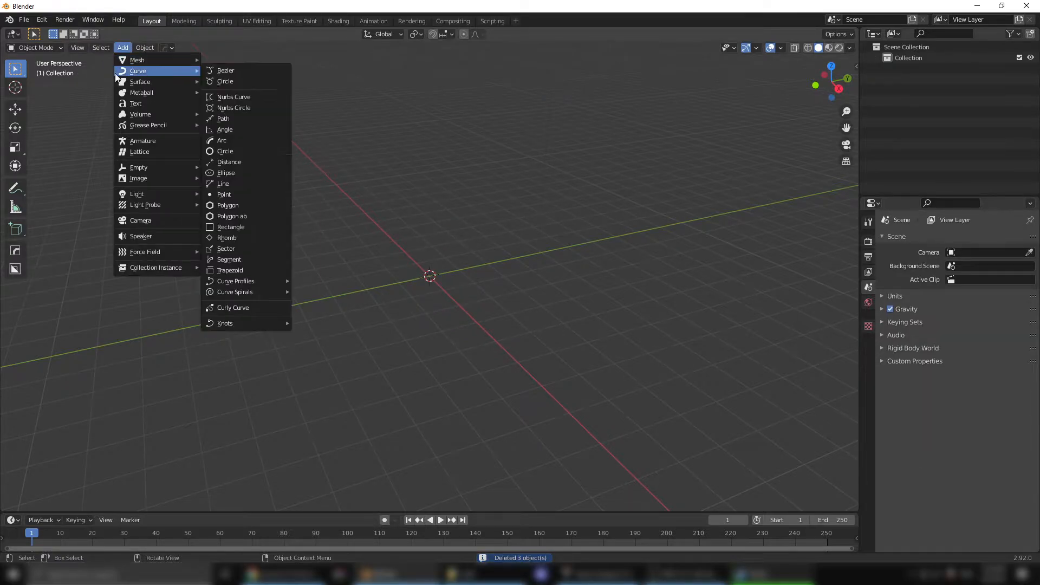
left_click(248, 81)
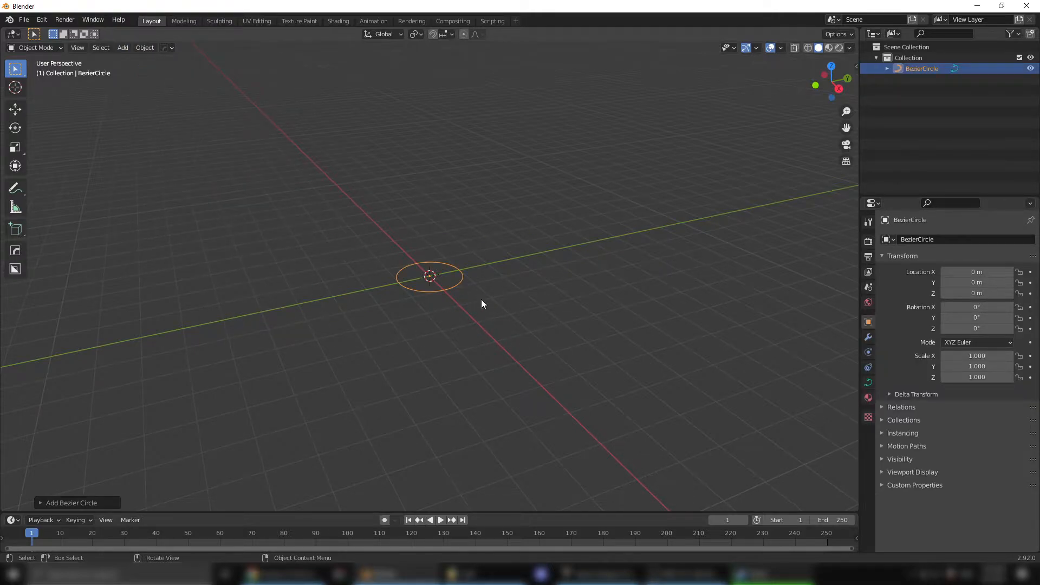
key("s")
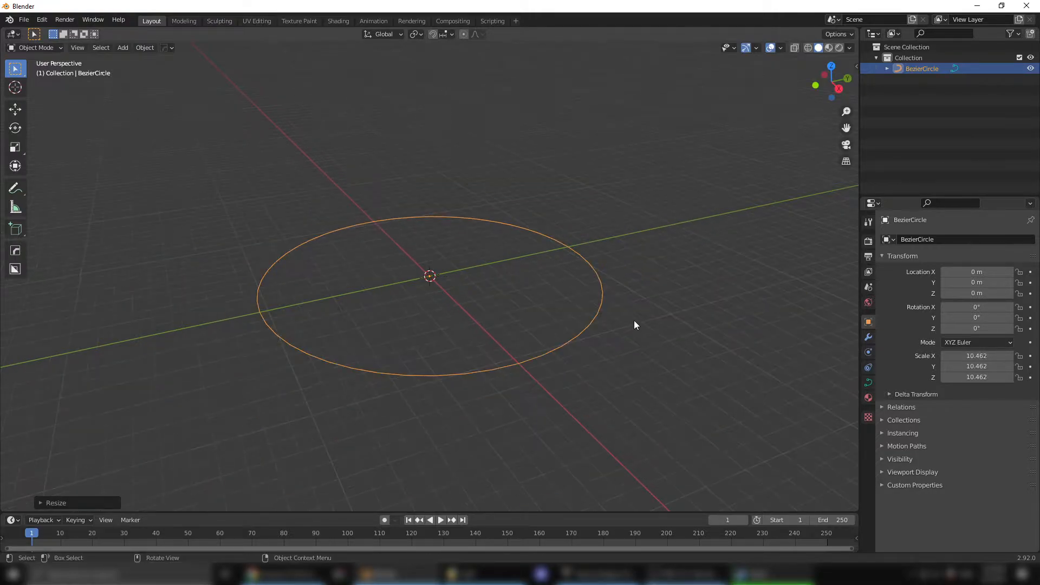
left_click(605, 335)
key("s")
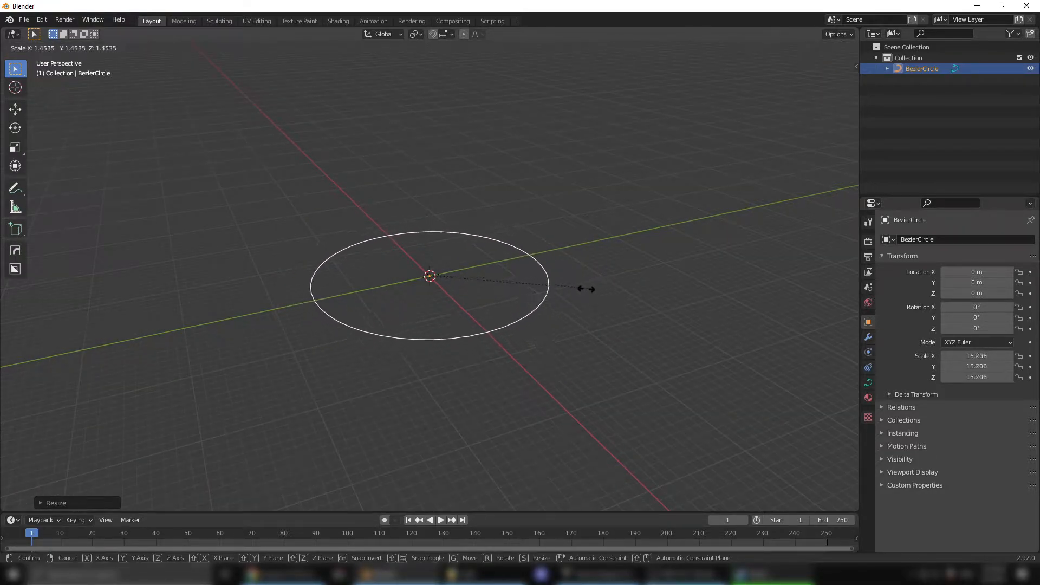
left_click(499, 314)
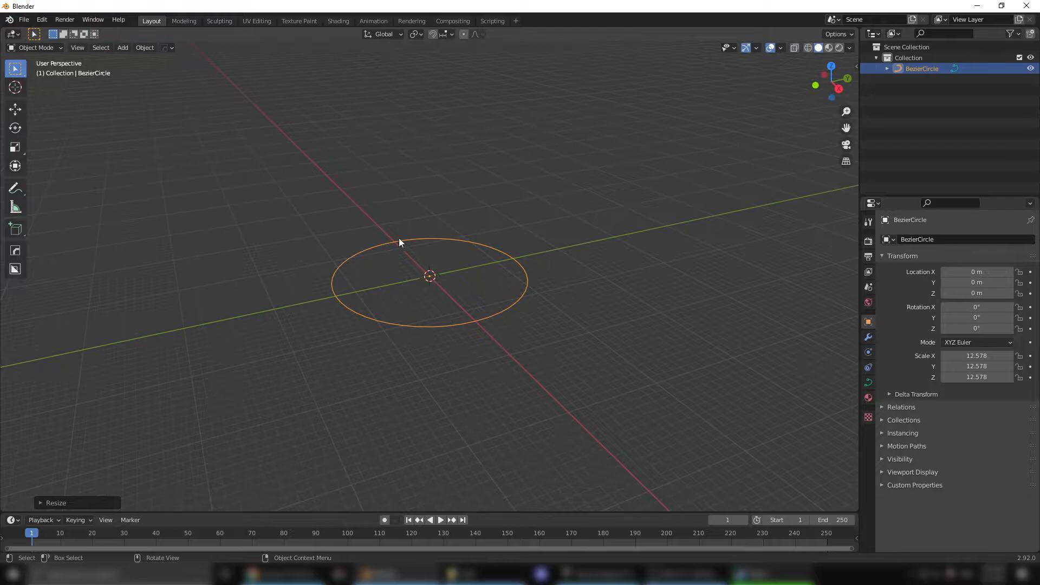
Step: Add a camera at the origin and show its transform values beside the 3D view
left_click(124, 47)
left_click(146, 223)
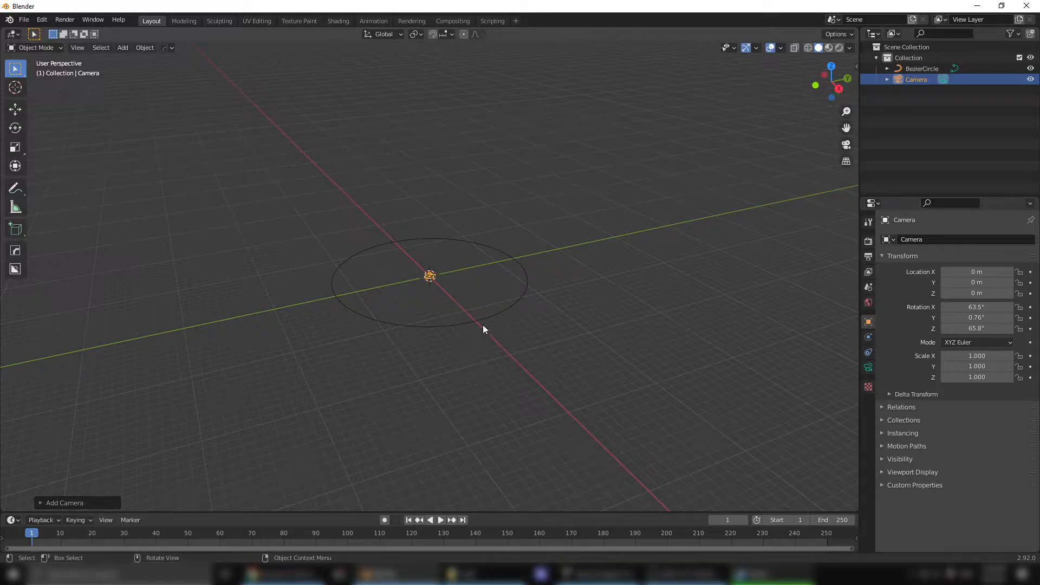
key("n")
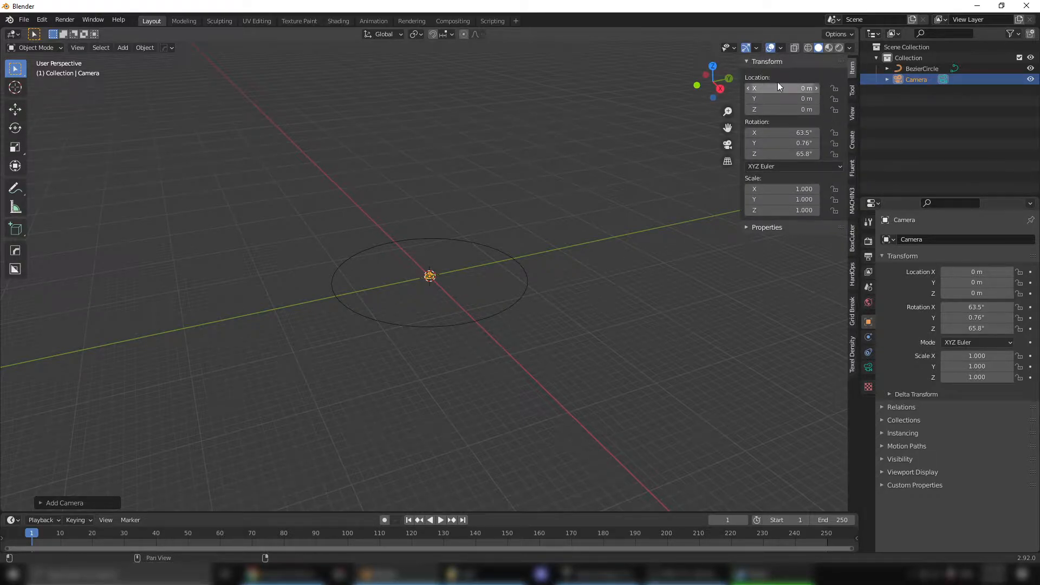
key("n")
key("n")
key("n")
key("n")
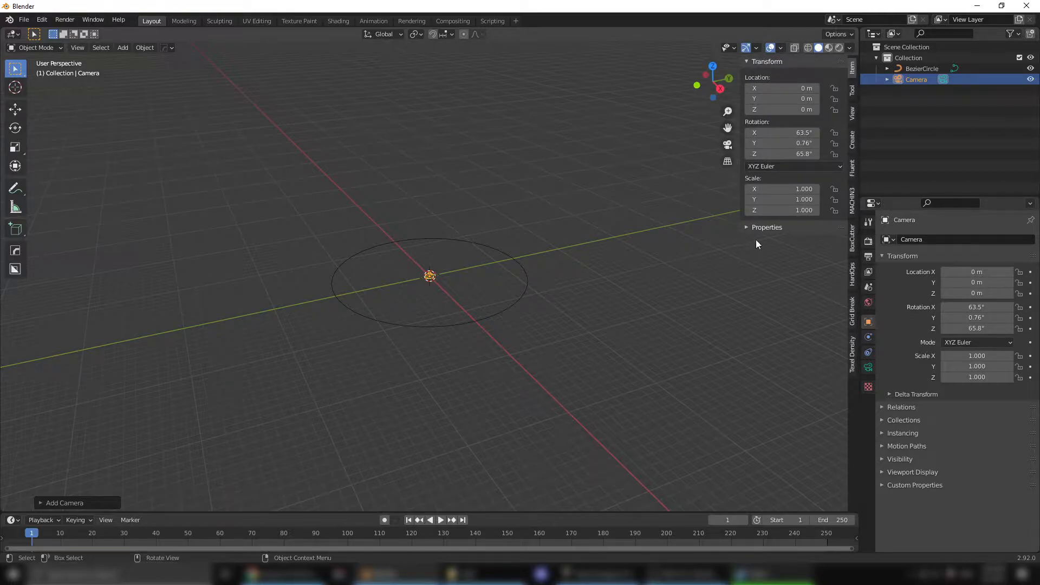
left_click(852, 108)
left_click(852, 98)
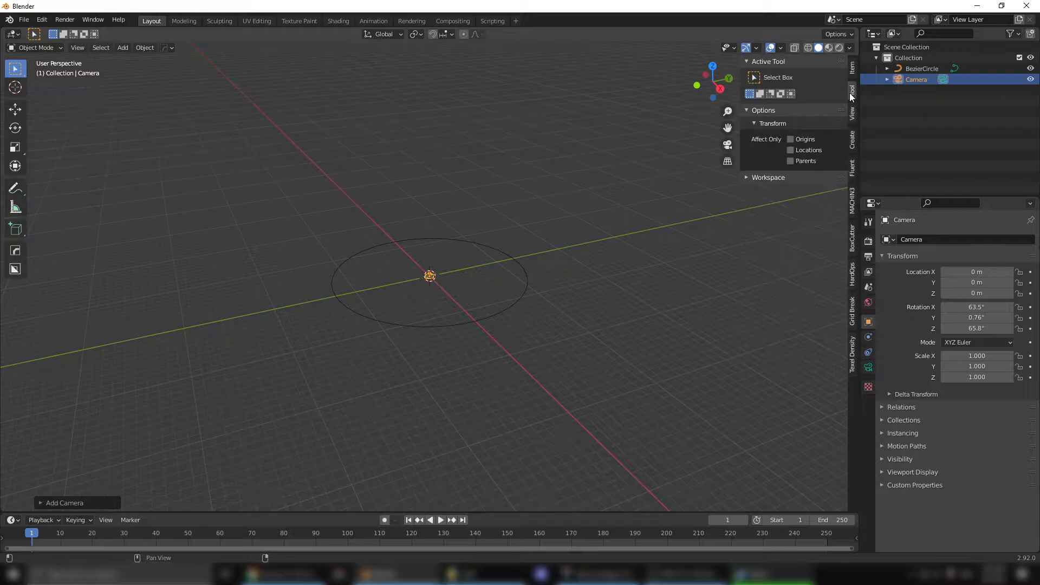
left_click(853, 68)
Step: Set the camera's rotation to 90° on X, 0° on Y and 0° on Z
scroll(434, 300, "up", 5)
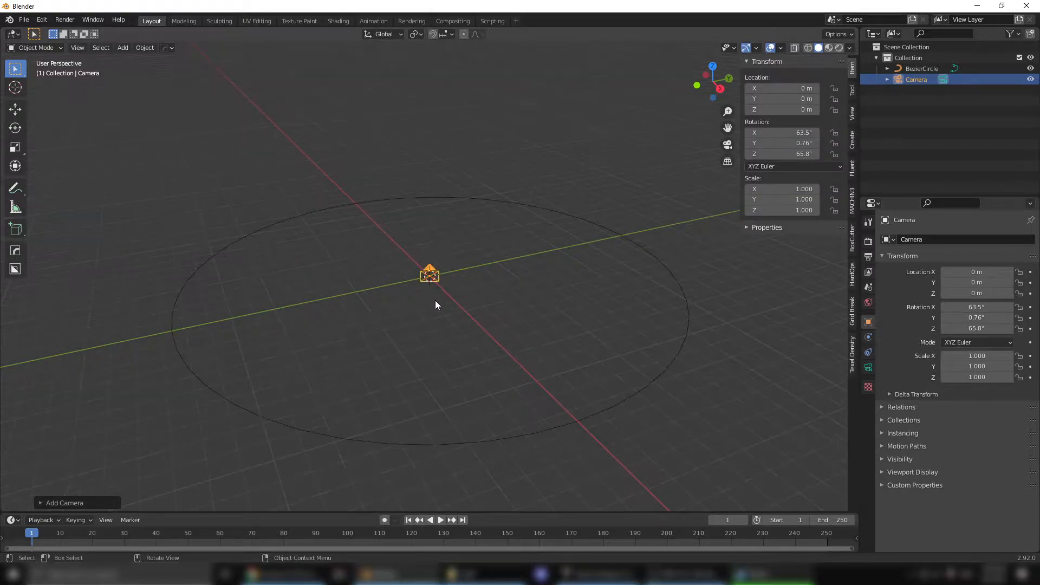
left_click(461, 291)
left_click(449, 274)
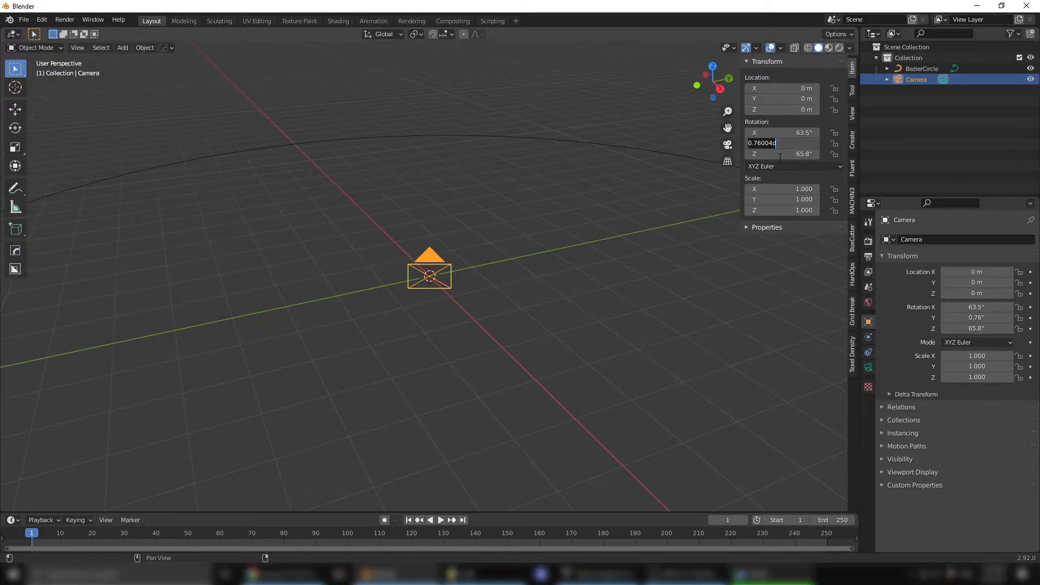
type("0")
key("Return")
key("Return")
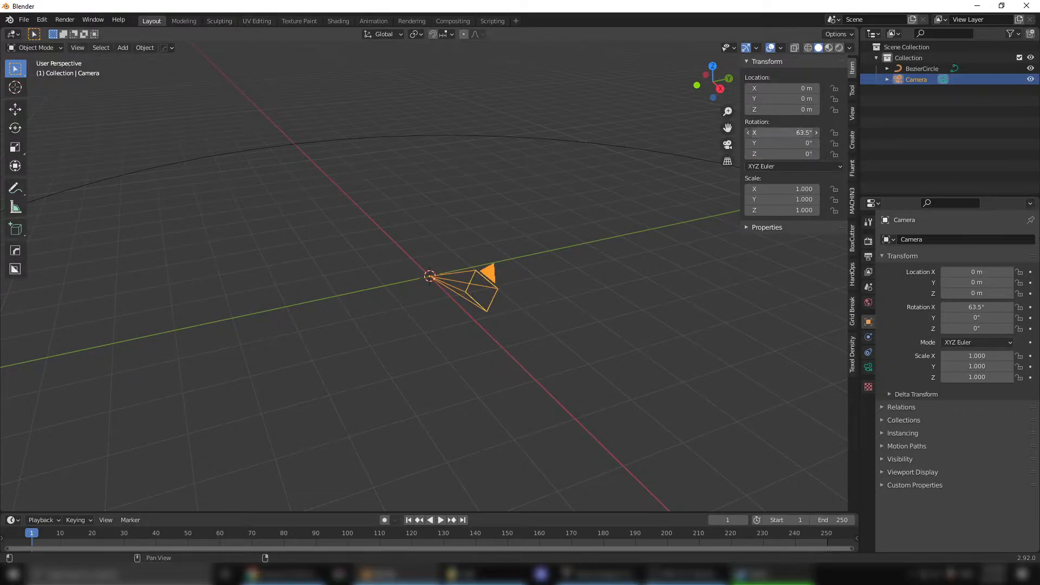
left_click(794, 132)
type("90")
key("Return")
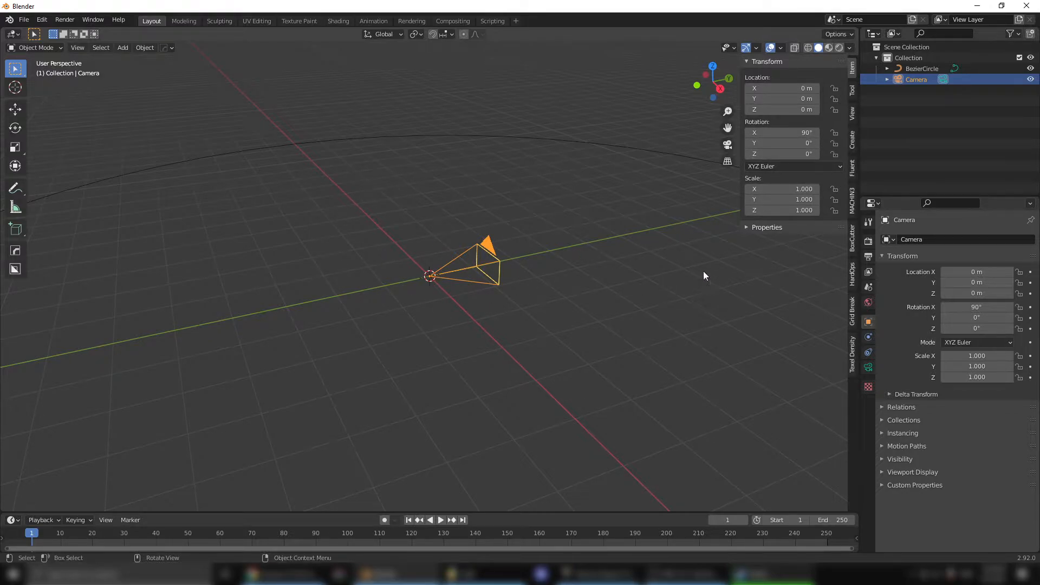
Step: Split the 3D viewport vertically into two side-by-side views, the first slightly wider than the second
scroll(498, 295, "down", 4)
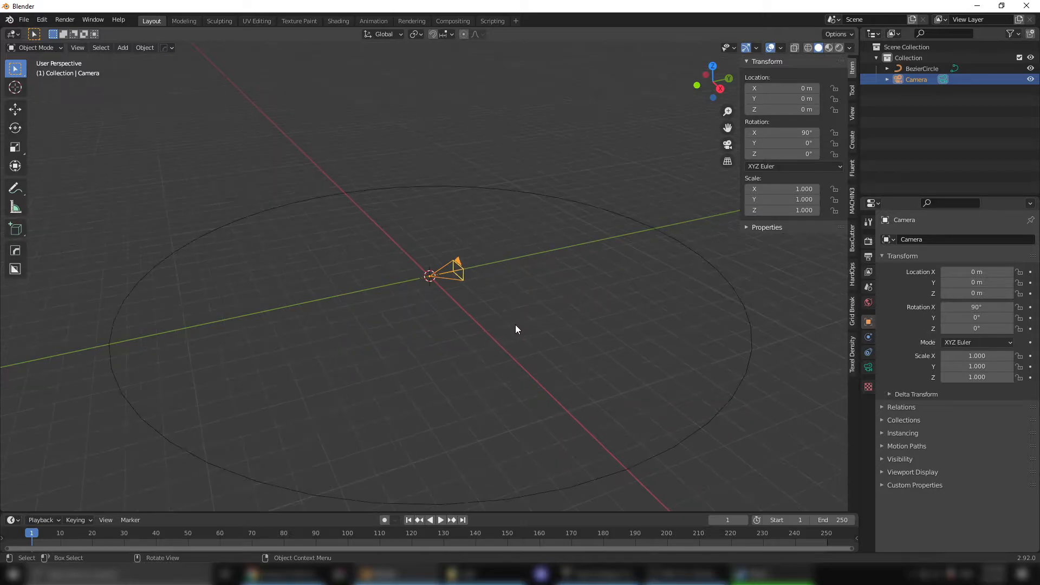
right_click(856, 321)
left_click(843, 322)
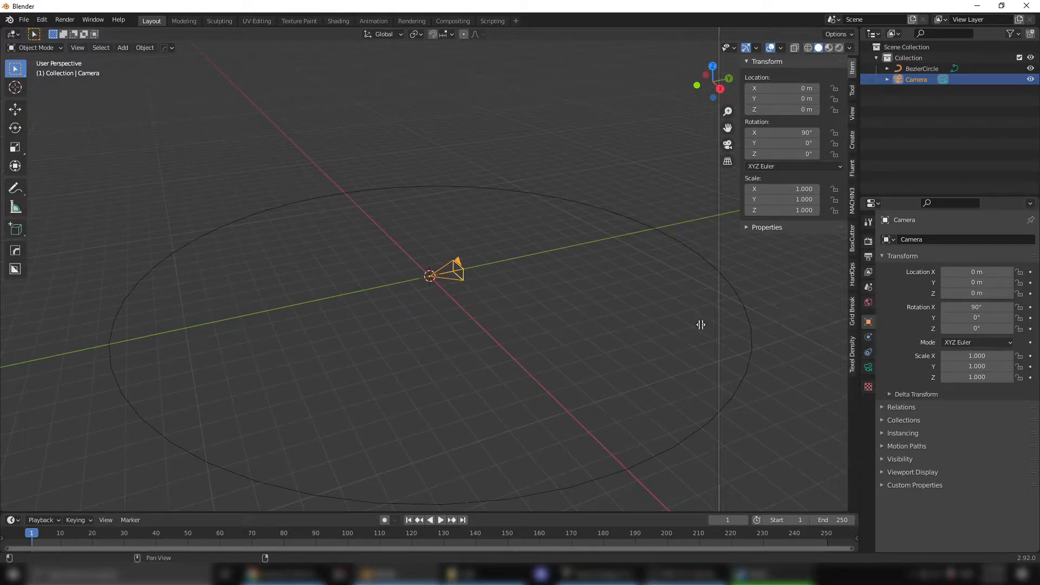
left_click(408, 324)
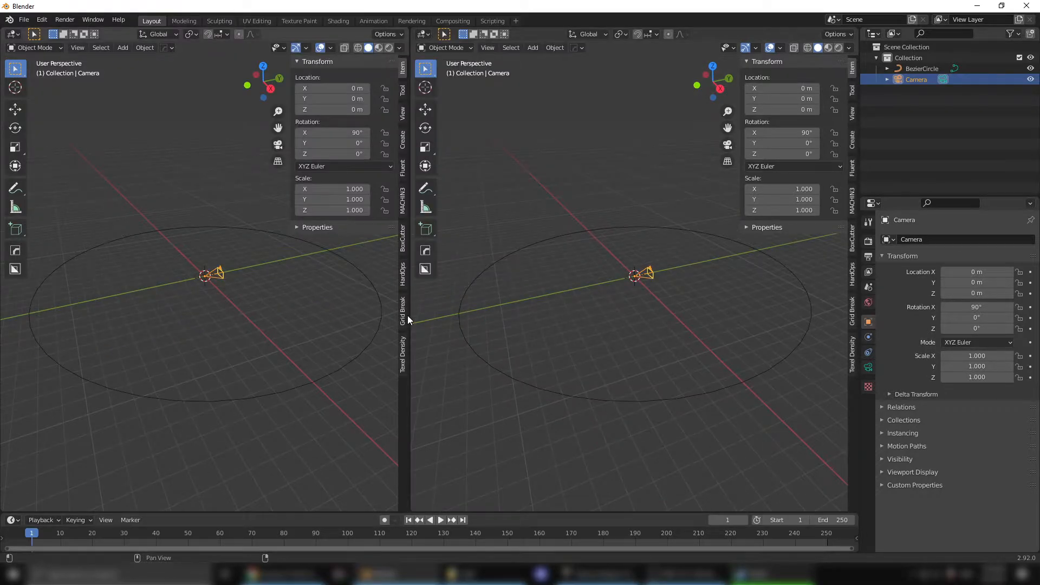
left_click_drag(407, 315, 484, 315)
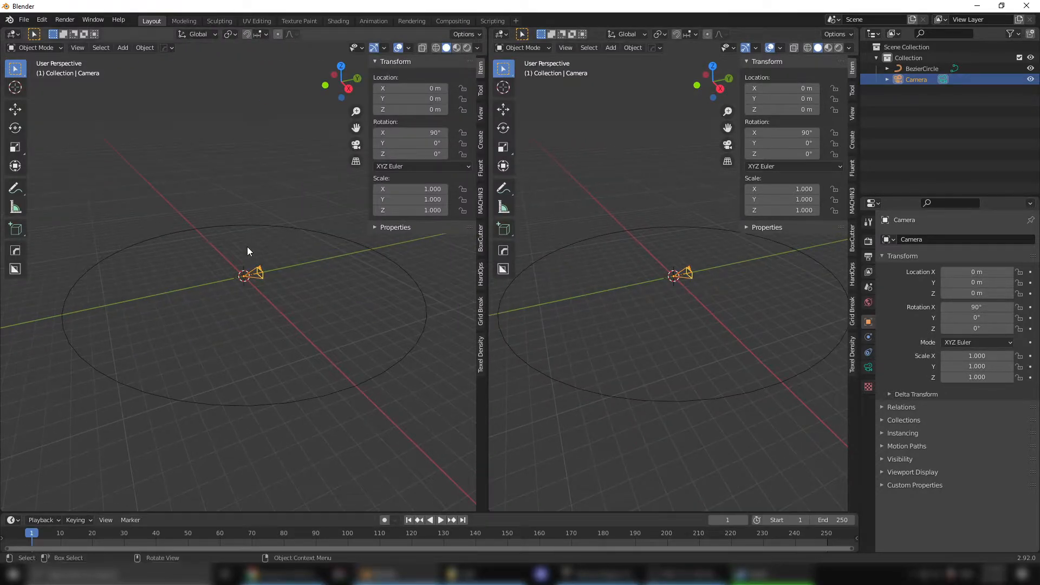
Step: Look through the camera in the first viewport with its frame fitted to the area, and deselect the camera
key("KP_0")
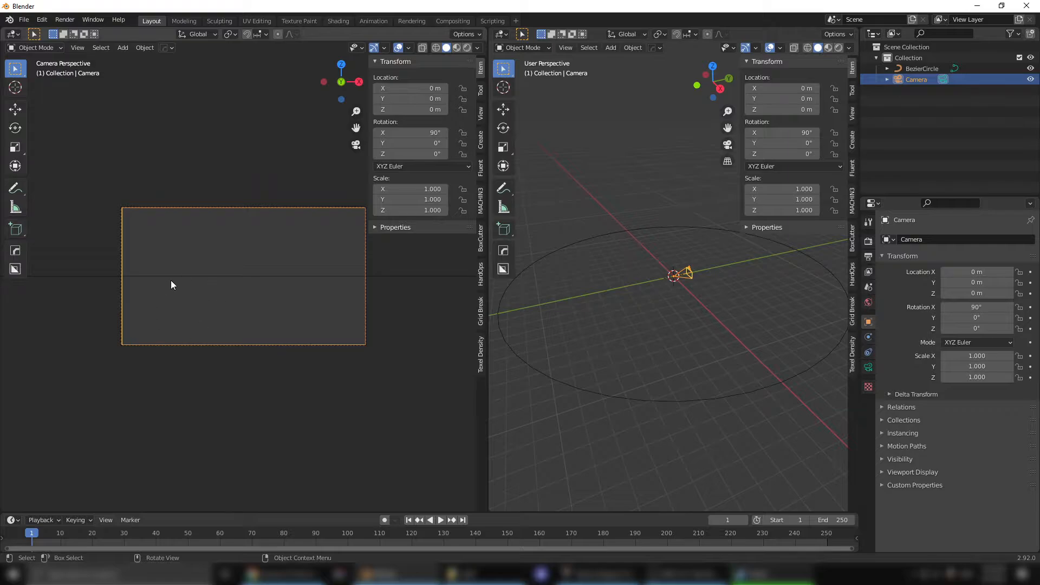
key("Home")
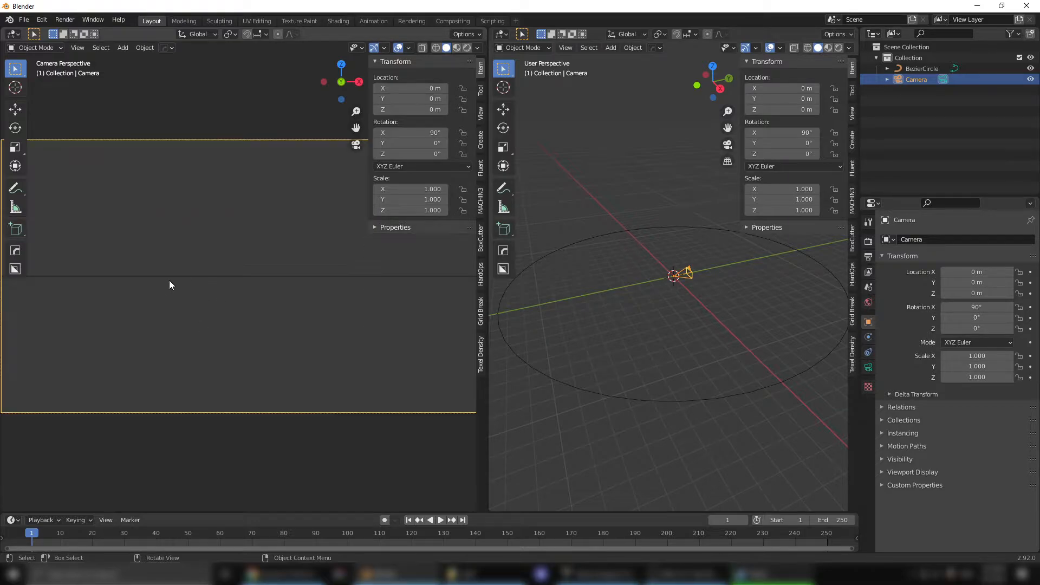
left_click(544, 291)
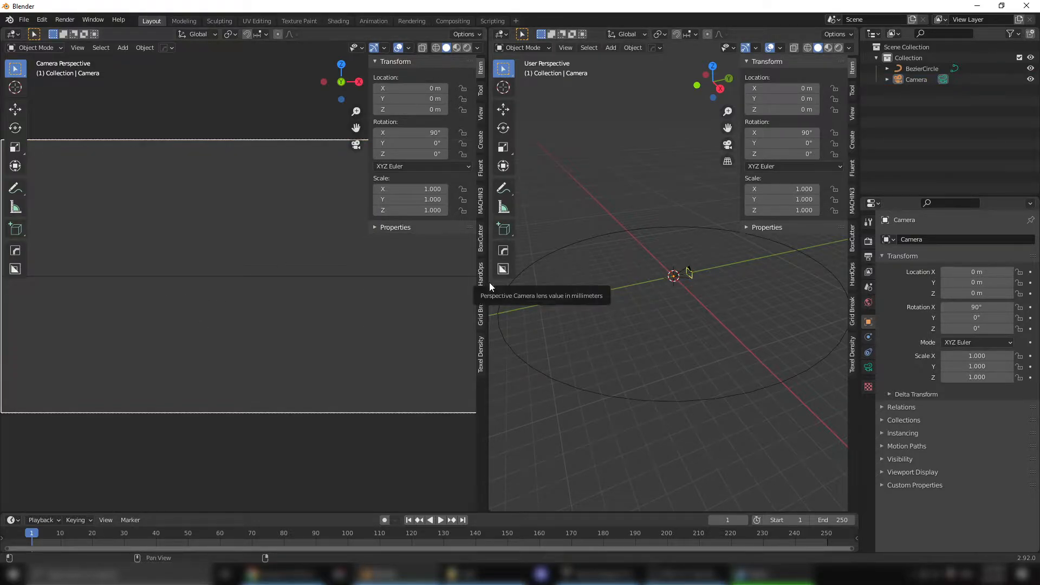
Step: Hide the transform sidebar in the camera view and shrink that view to roughly two-fifths of the viewport width
left_click(343, 262)
key("n")
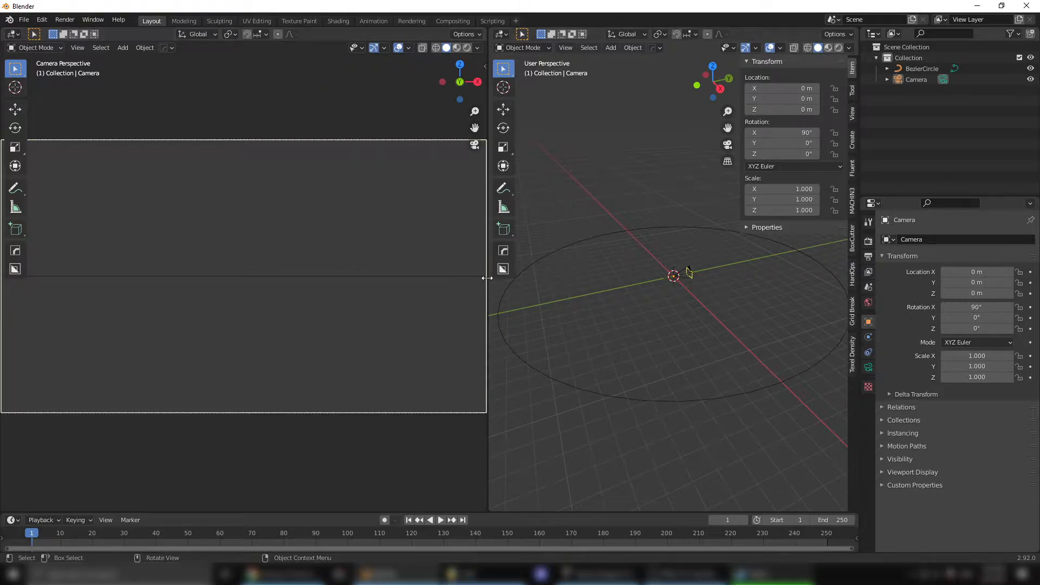
left_click_drag(487, 281, 317, 276)
key("n")
key("n")
key("n")
key("n")
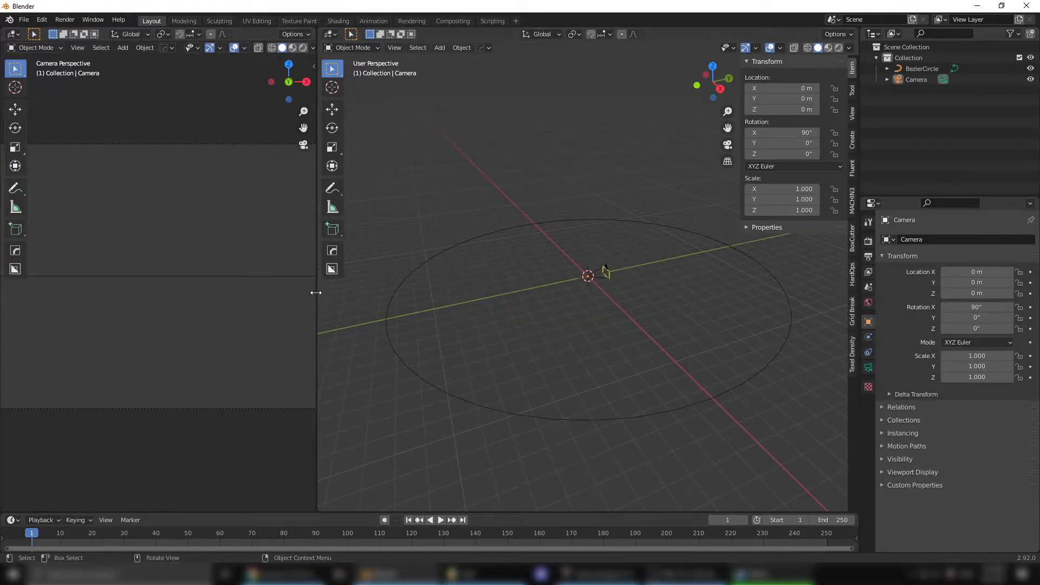
mouse_move(318, 294)
left_mouse_down()
mouse_move(345, 292)
mouse_move(332, 292)
left_mouse_up()
middle_click_drag(581, 294, 592, 306)
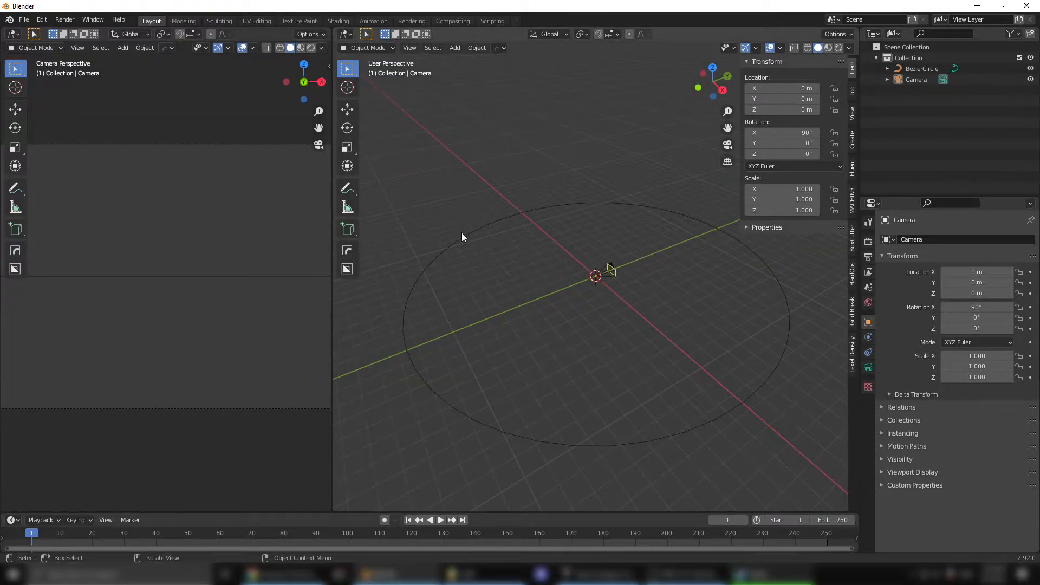
Step: Add a Follow Path constraint to the camera with BezierCircle as its target
left_click(608, 274)
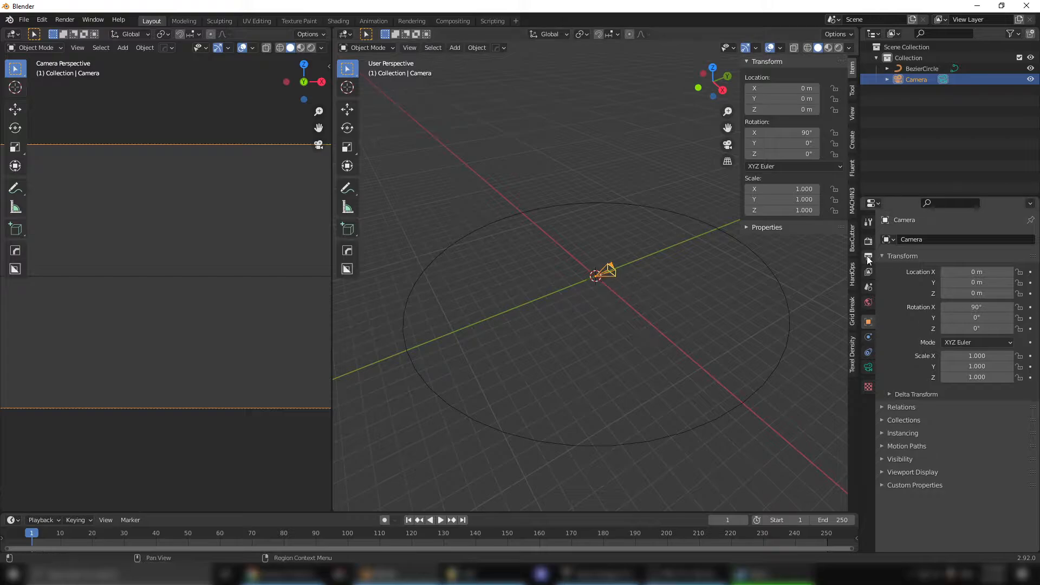
left_click(867, 352)
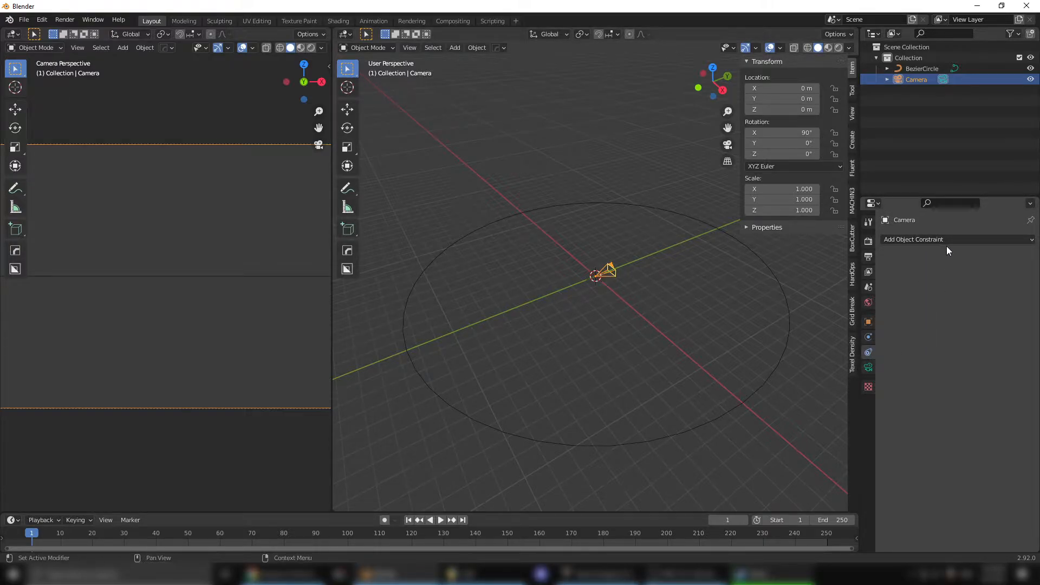
left_click(934, 240)
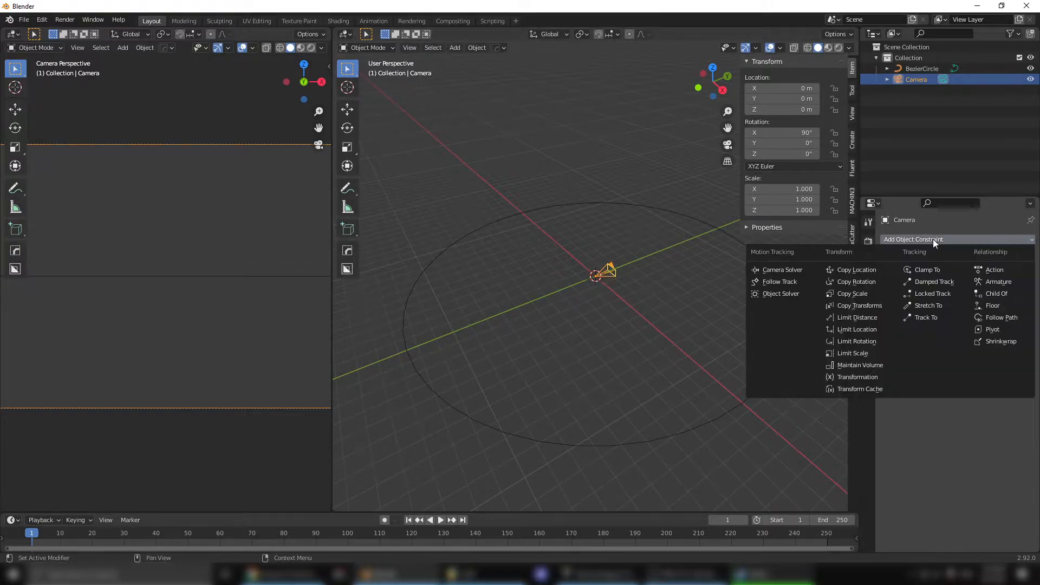
left_click(1003, 317)
left_click(970, 274)
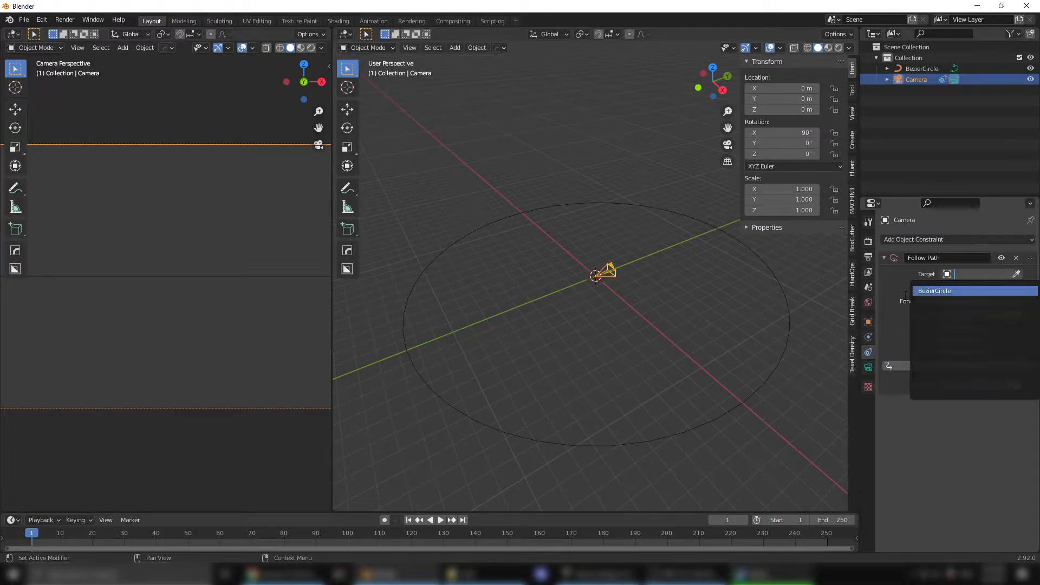
left_click(934, 291)
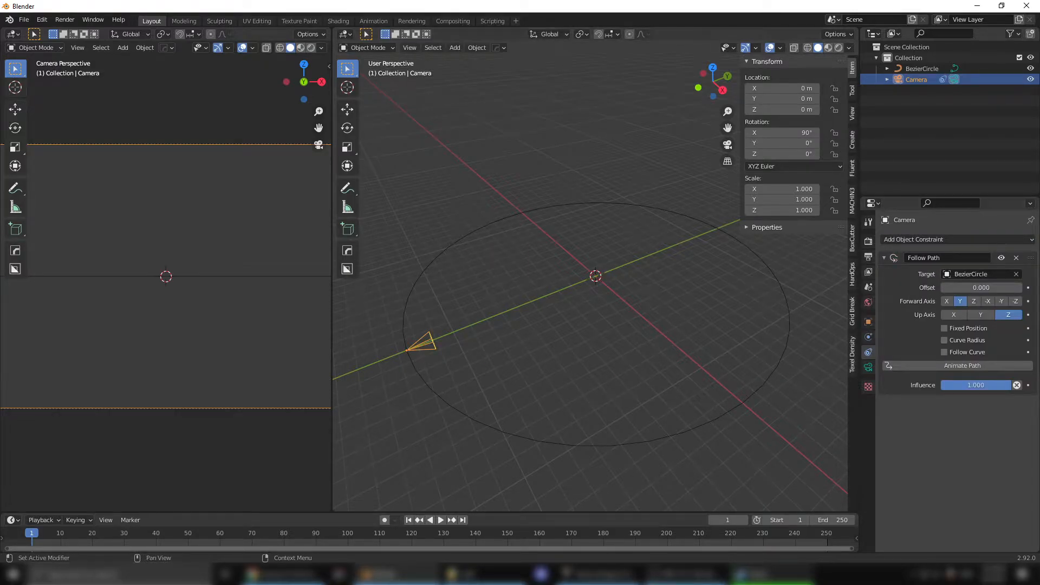
Step: Enable Follow Curve on the camera's constraint and vary the offset to test its travel, fitting the camera frame to its view
left_click_drag(969, 288, 1002, 288)
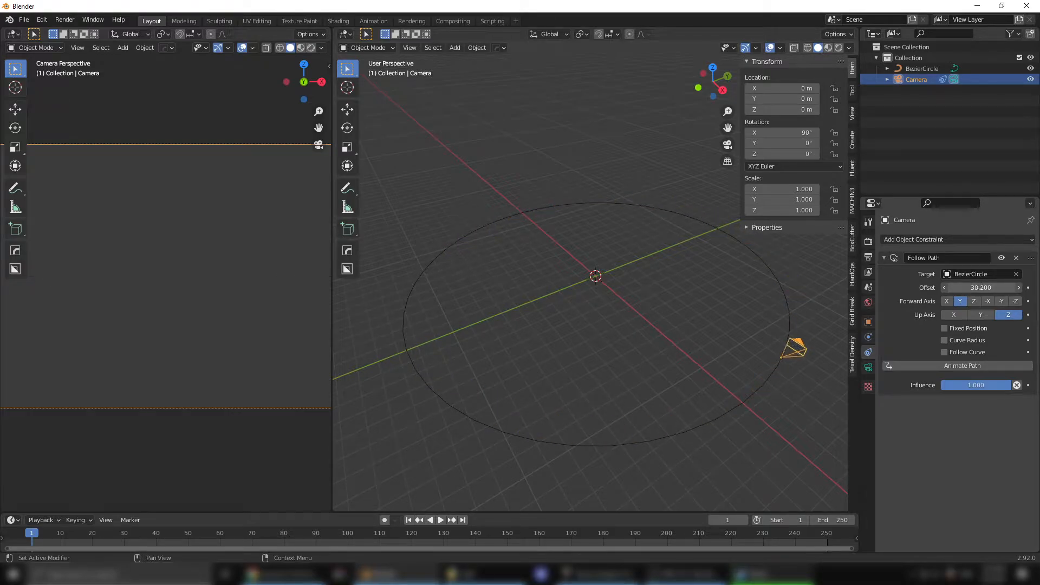
left_click_drag(981, 287, 991, 288)
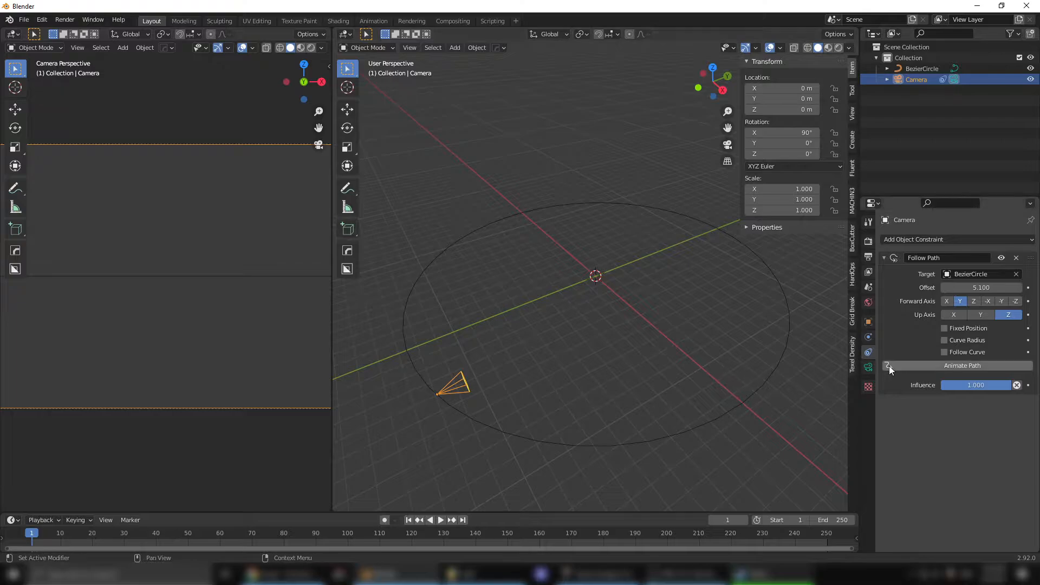
left_click(945, 352)
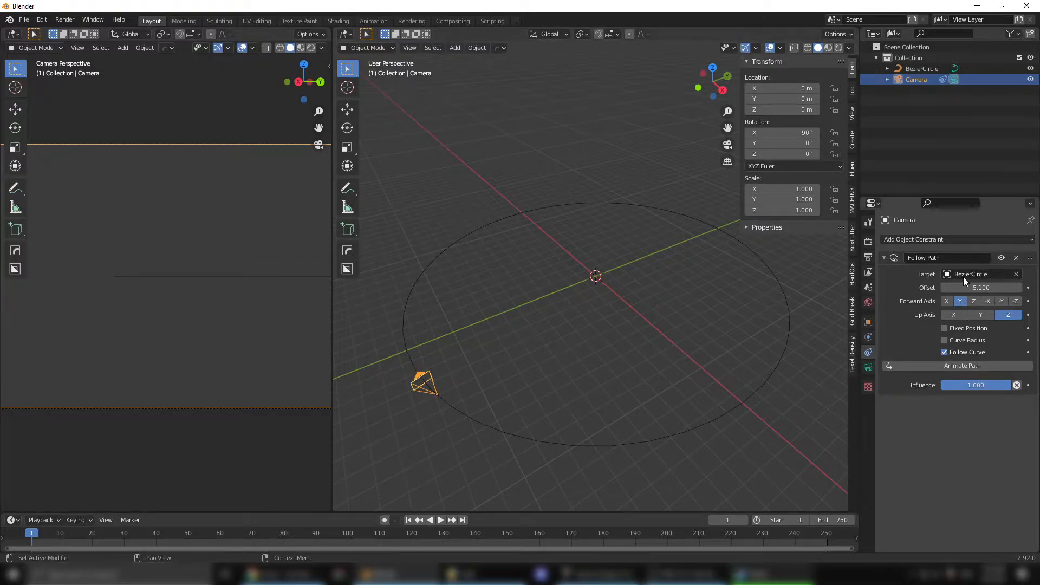
left_click_drag(984, 288, 959, 288)
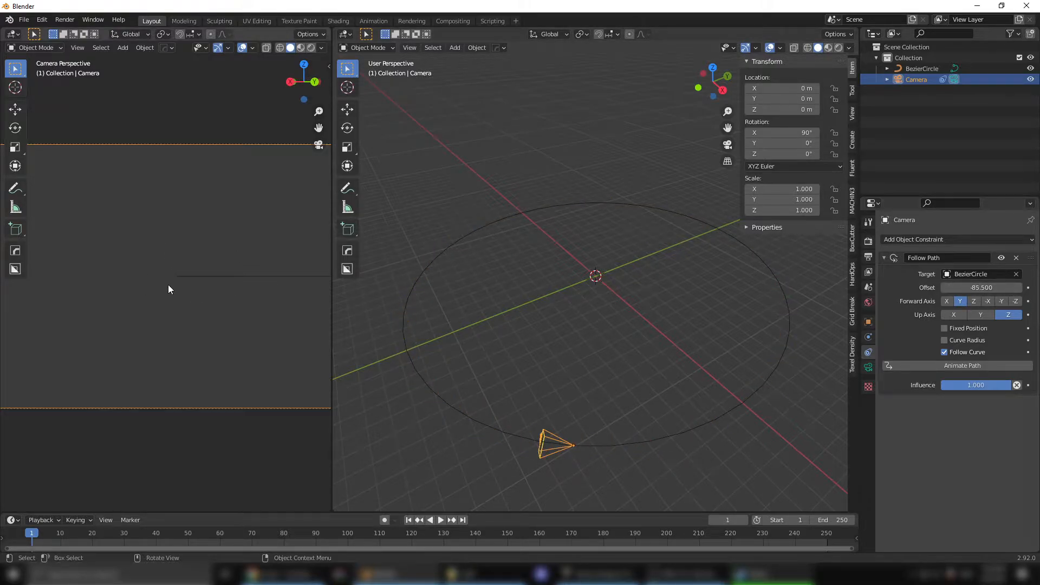
key("Home")
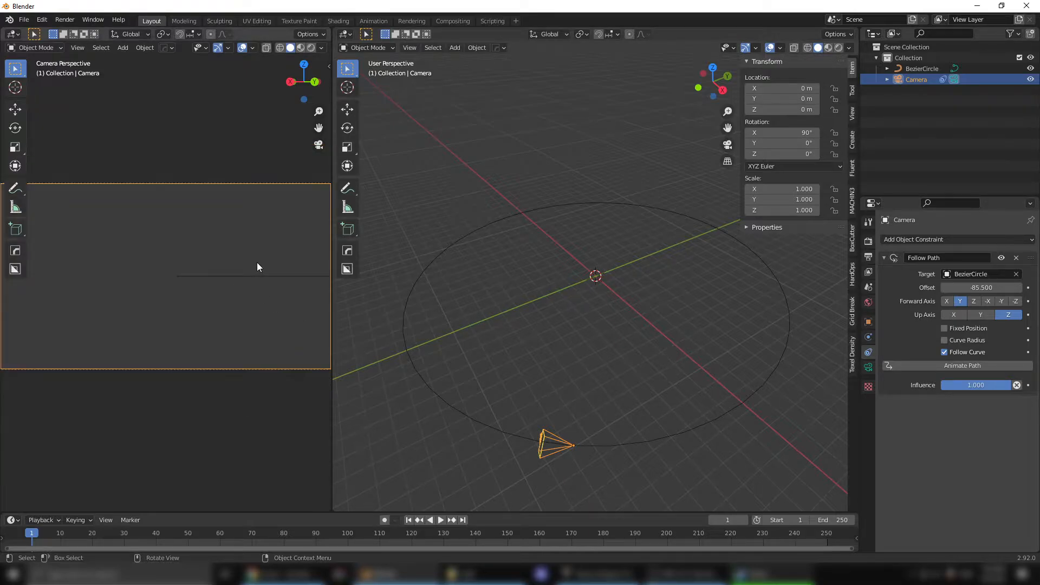
left_click_drag(996, 287, 920, 284)
Step: Edit the Bezier circle and raise its control point on the negative X axis to about 0.56 m in Z
left_click(498, 222)
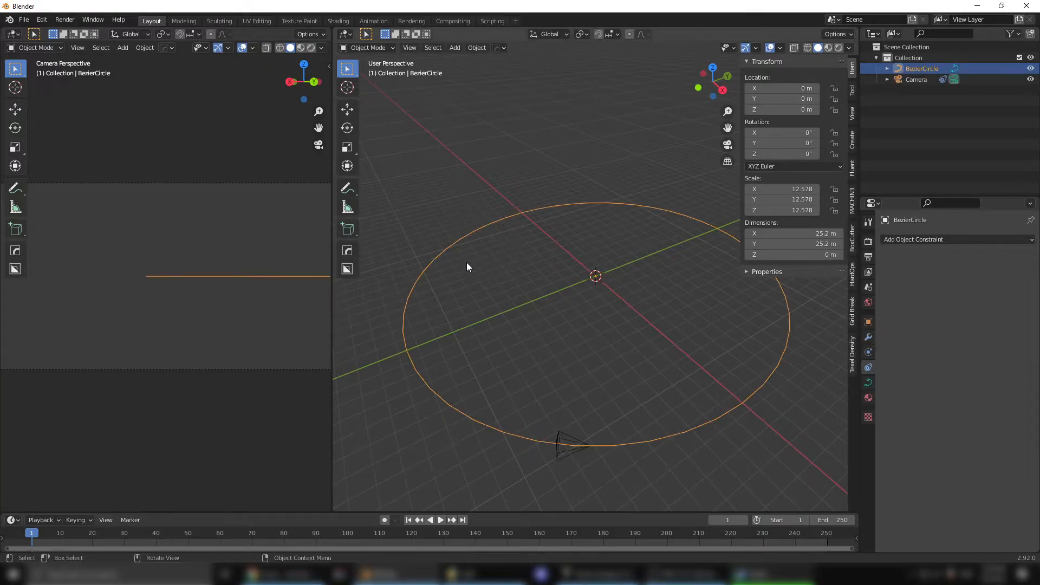
middle_click_drag(569, 325, 534, 303)
scroll(569, 337, "down", 3)
key("Tab")
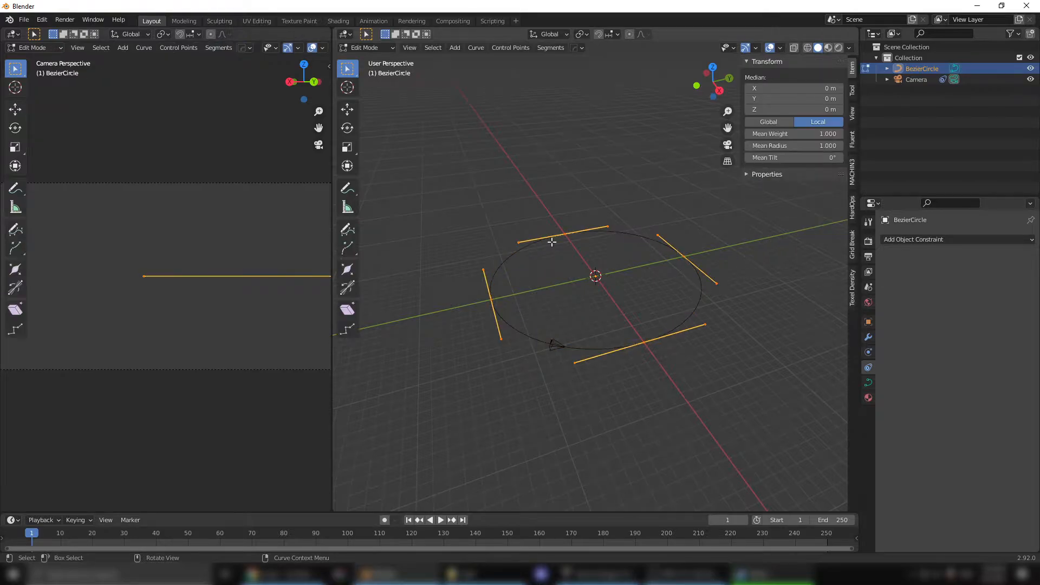
key("Tab")
left_click(549, 236)
left_click(347, 111)
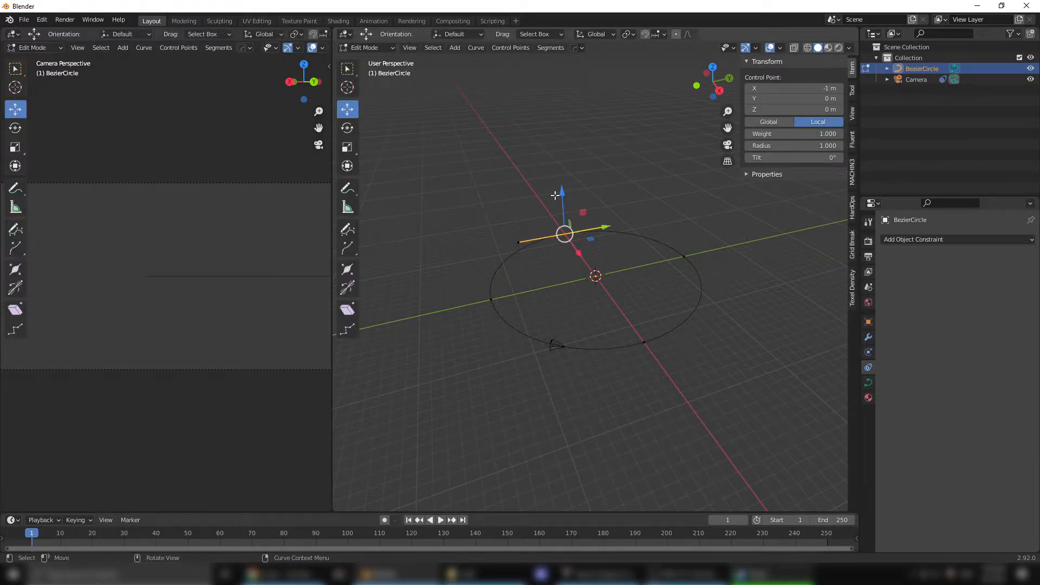
left_click_drag(560, 191, 558, 135)
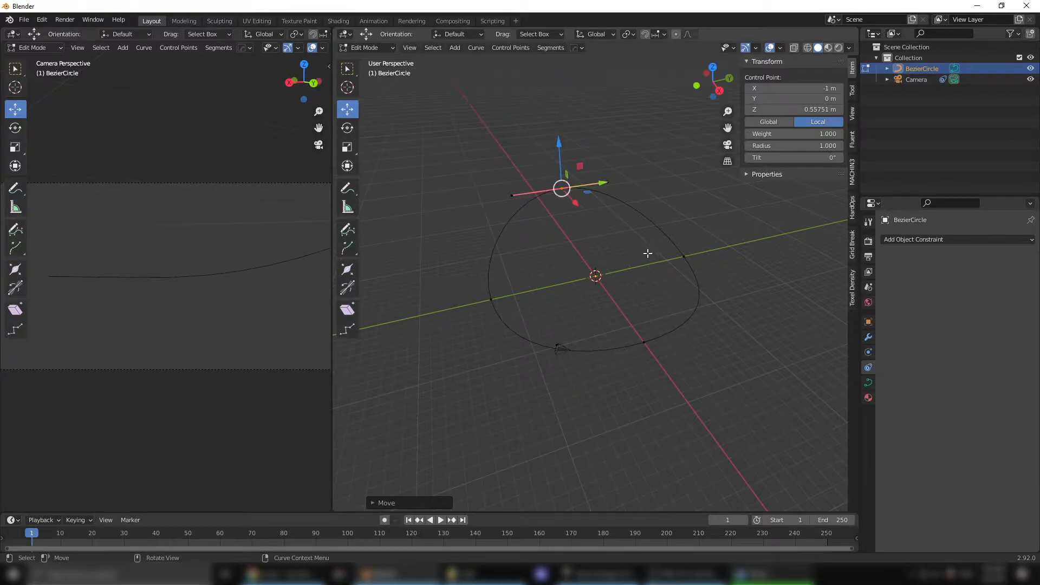
Step: Lower the circle's two Y-axis control points slightly, raise the positive X one, and finish editing the curve
left_click_drag(665, 236, 703, 272)
left_click_drag(685, 217, 680, 232)
left_click(490, 300)
left_click(644, 343)
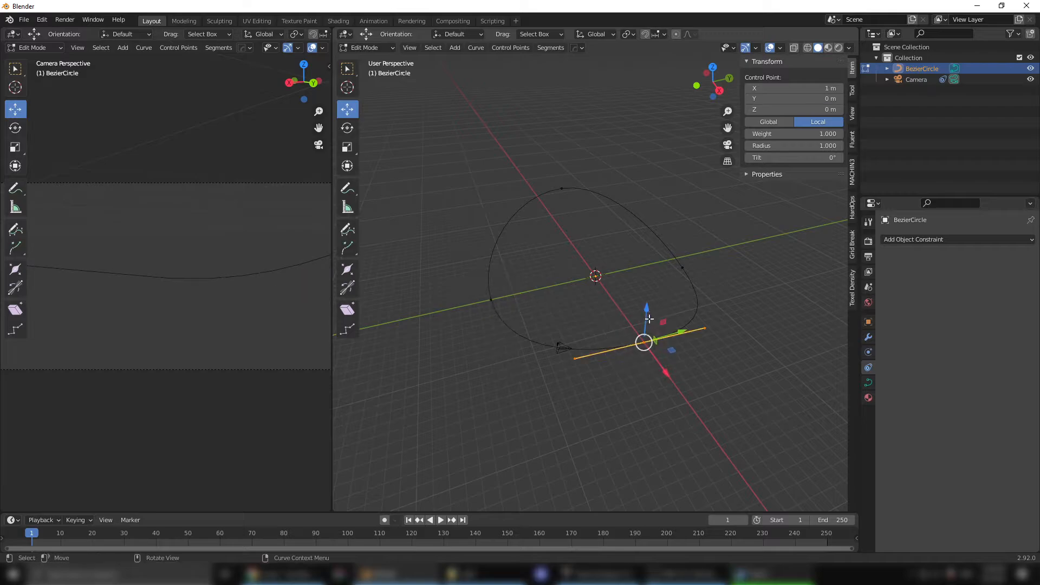
left_click_drag(649, 319, 639, 289)
mouse_move(463, 274)
left_mouse_down()
mouse_move(514, 310)
mouse_move(480, 281)
left_mouse_up()
left_click(573, 304)
middle_click_drag(573, 304, 655, 251)
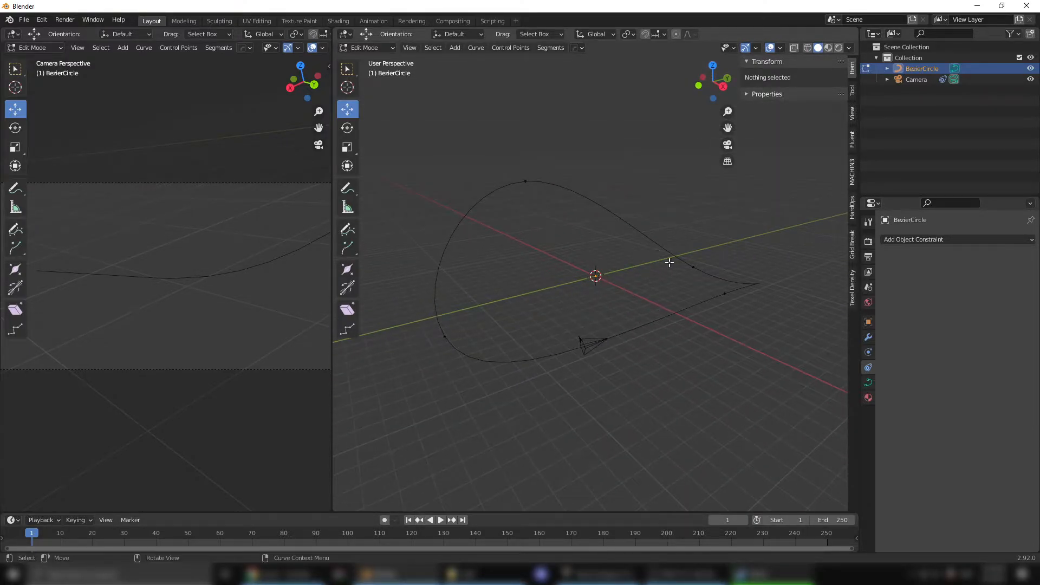
key("Tab")
key("Tab")
key("Tab")
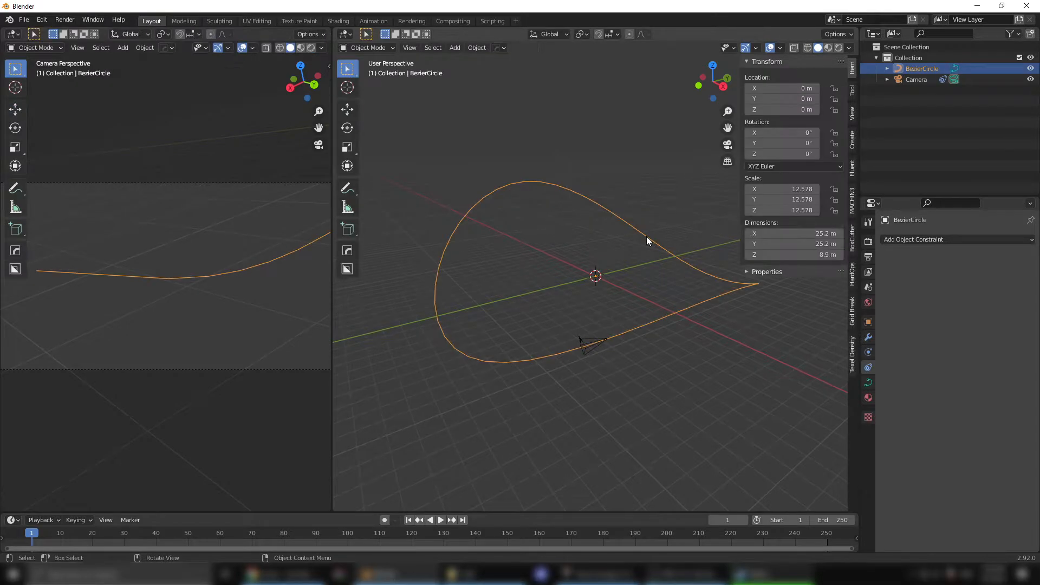
Step: Try subdividing the whole curve and moving one of the new control points inward near the scene's centre
key("Tab")
key("a")
right_click(573, 222)
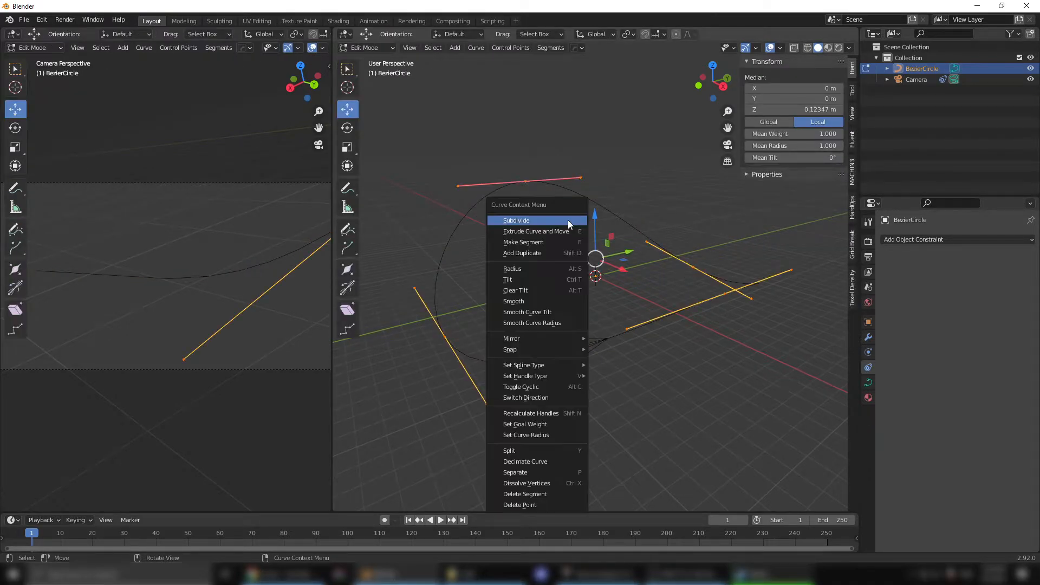
left_click(555, 221)
left_click(434, 227)
left_click(451, 235)
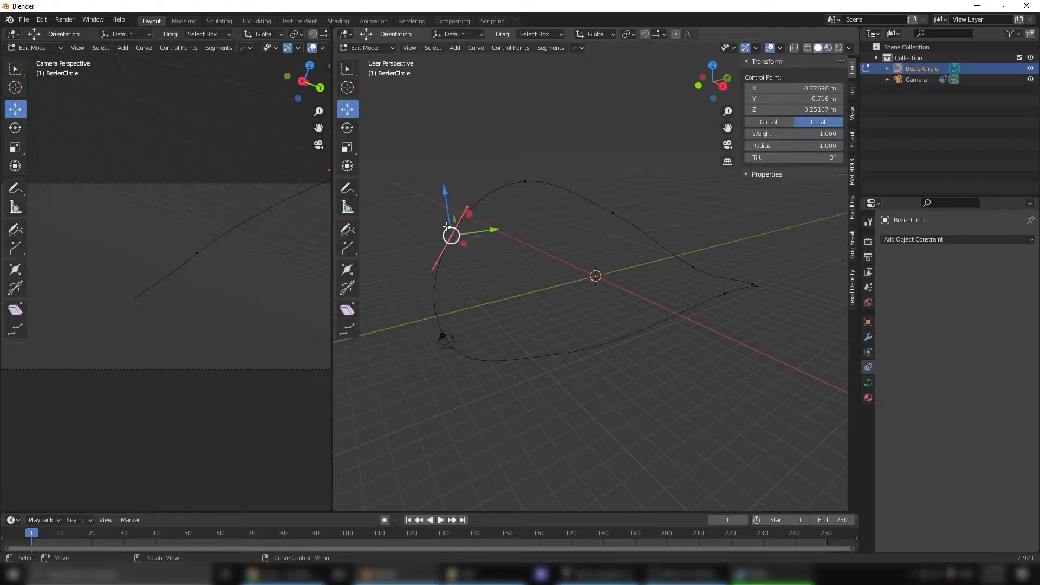
left_click_drag(448, 197, 606, 248)
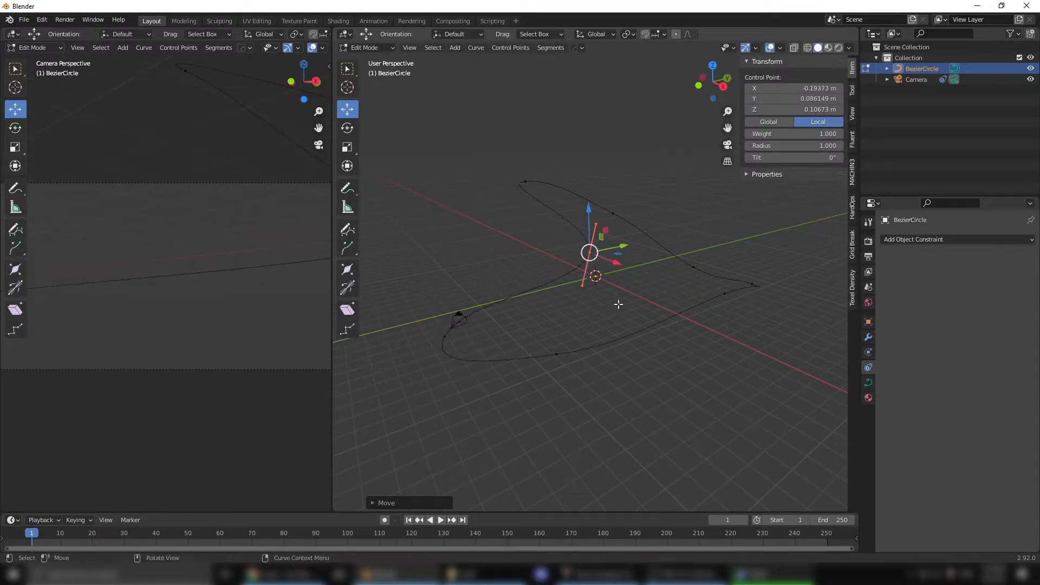
key("Tab")
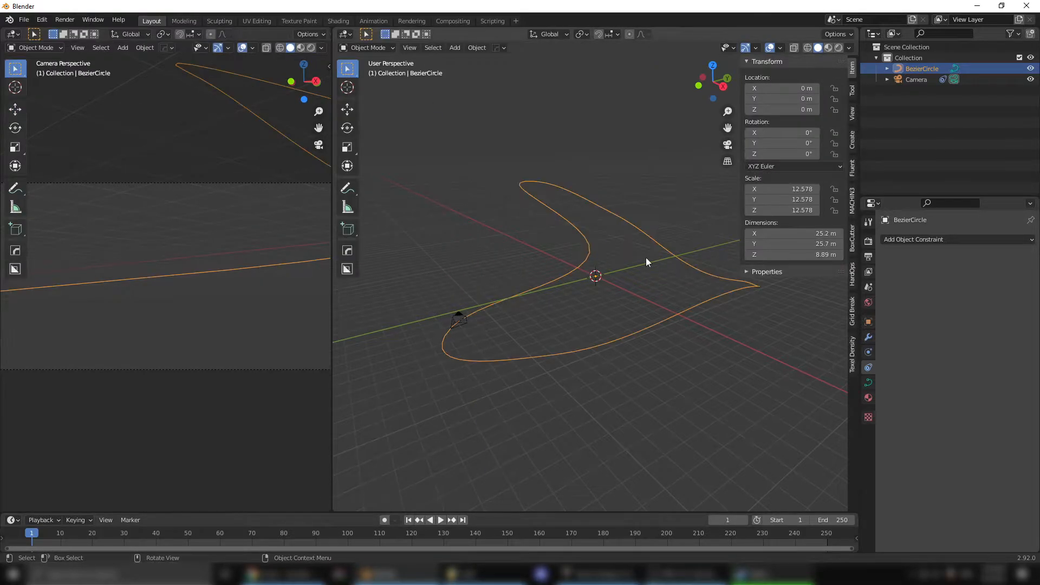
Step: Undo the control point move and the curve subdivision
left_click(869, 382)
key("ctrl+z")
key("ctrl+z")
key("ctrl+z")
key("ctrl+z")
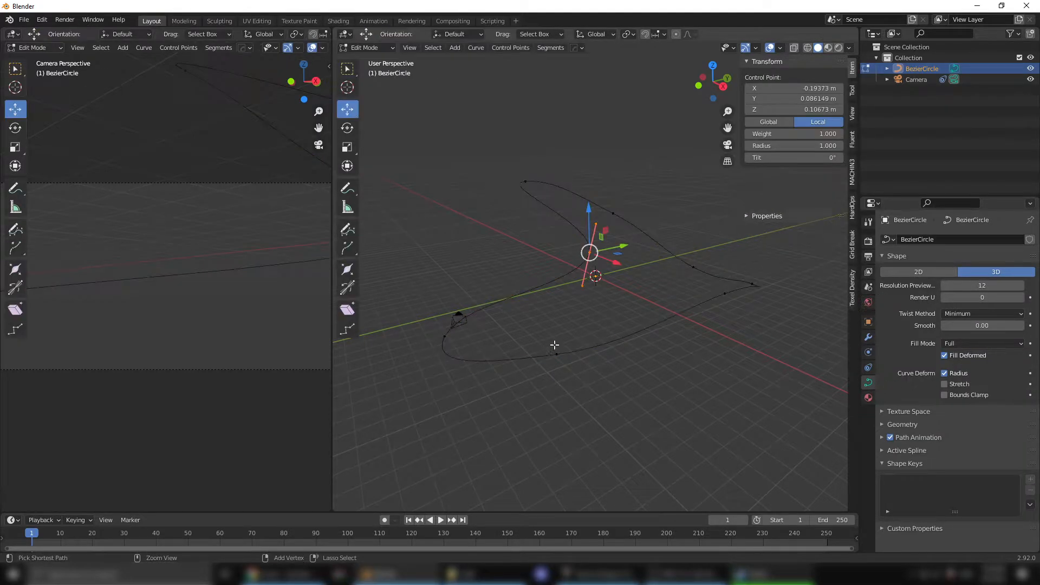
key("ctrl+z")
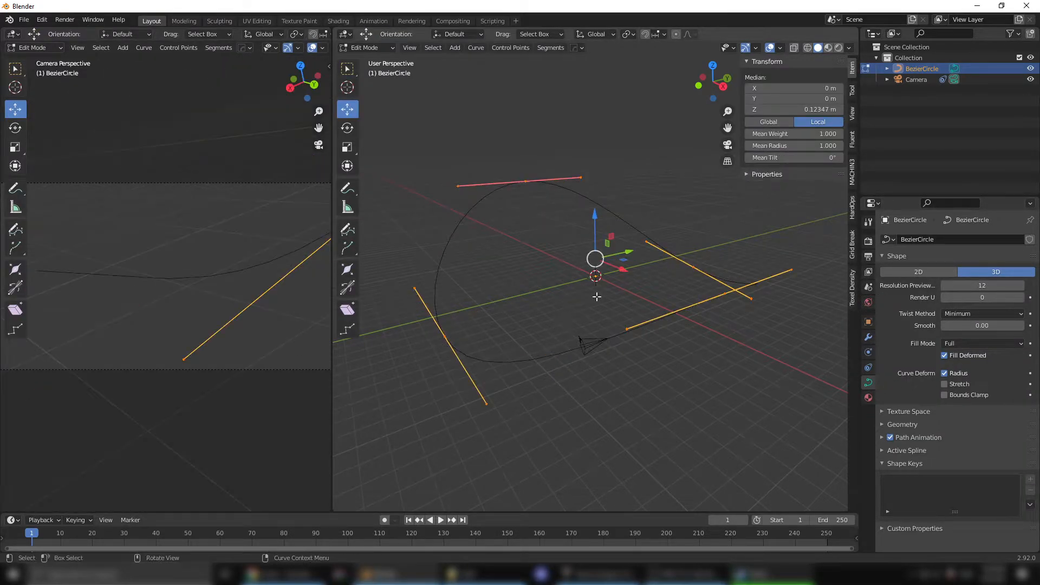
key("ctrl+z")
Step: Select the camera and vary its Follow Path offset to preview the travel along the reshaped curve
middle_click_drag(668, 307, 645, 353)
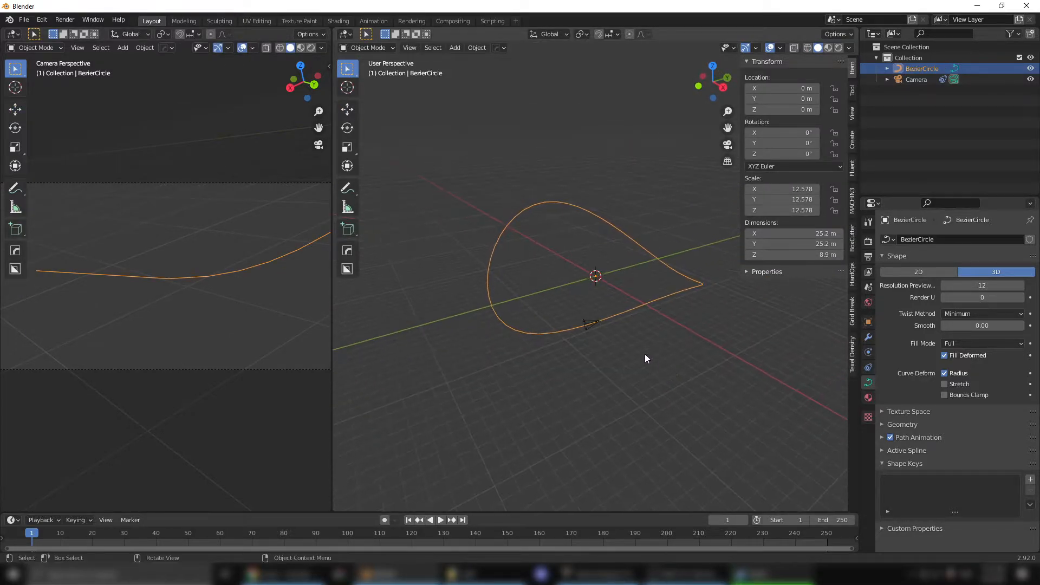
left_click(644, 353)
scroll(587, 340, "up", 3)
left_click(581, 395)
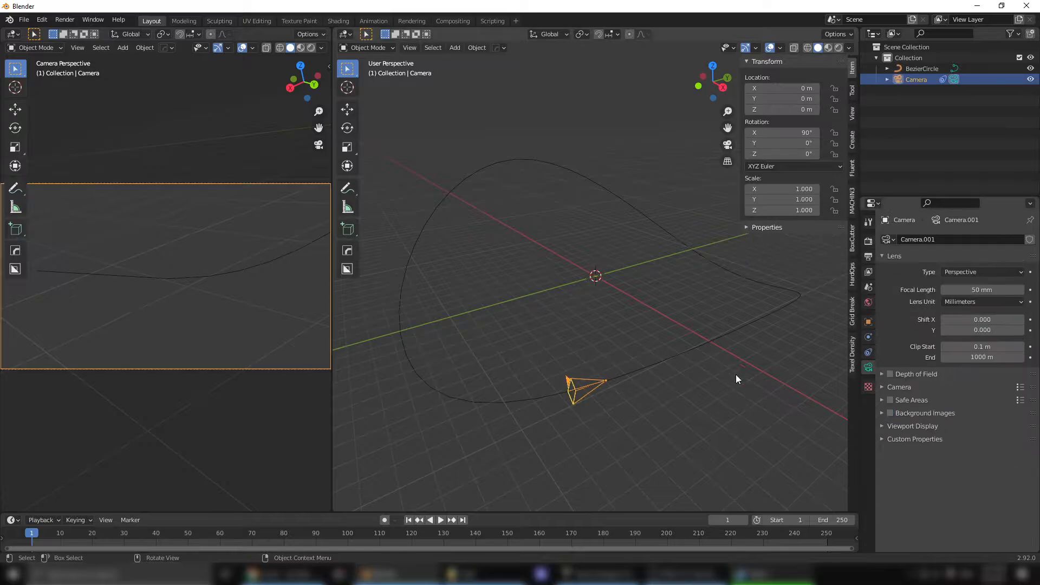
left_click(868, 353)
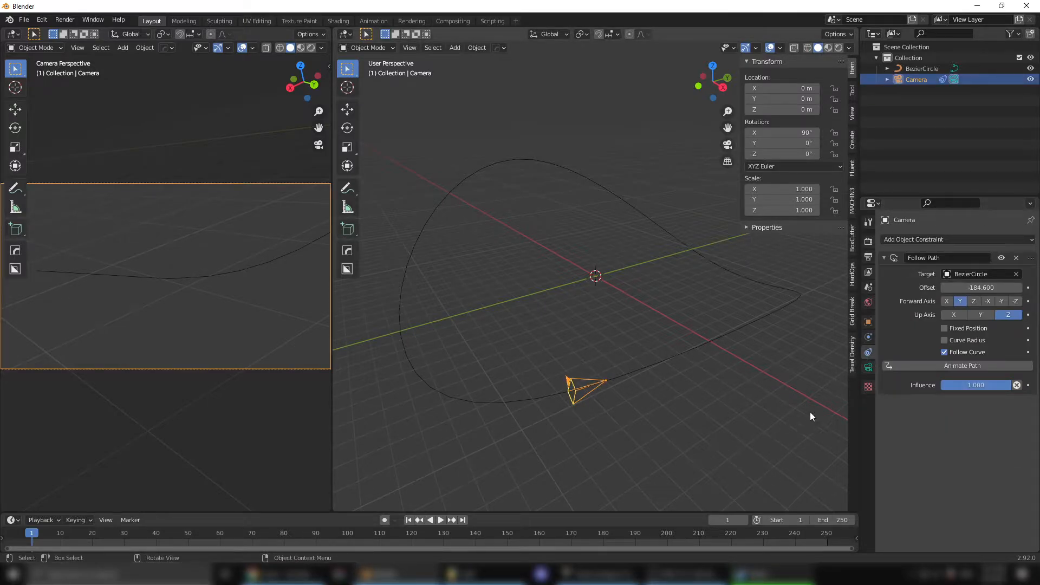
left_click_drag(1001, 289, 955, 288)
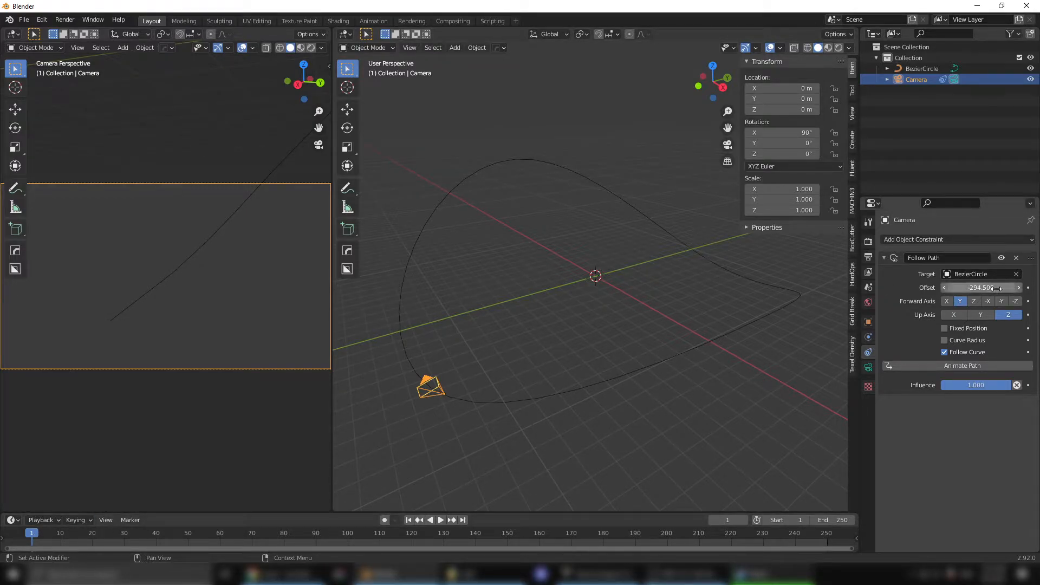
Step: Keyframe the camera's Follow Path offset at 0 on frame 1 and at -100 on frame 250
key("Return")
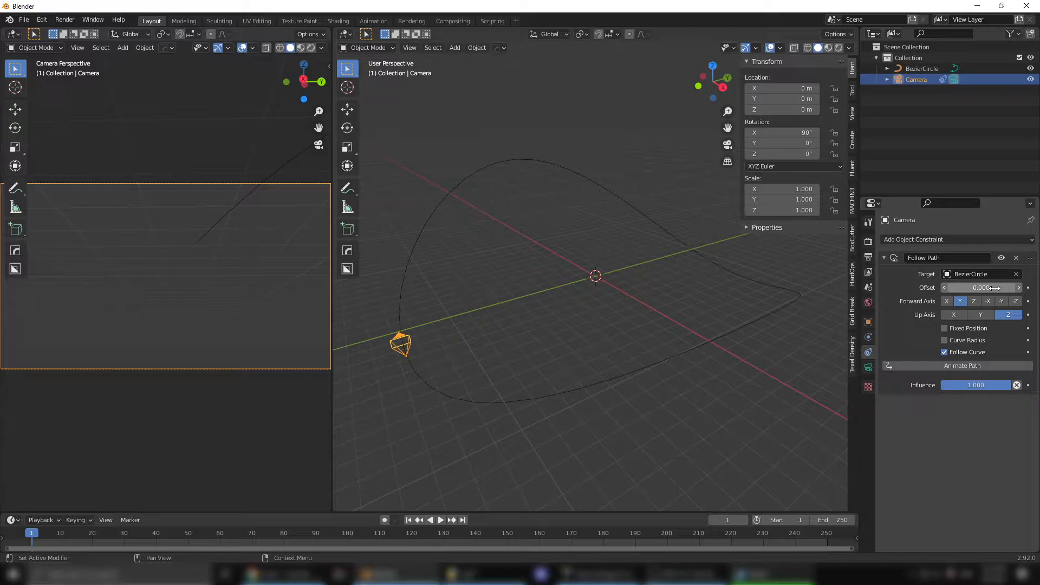
left_click(1028, 287)
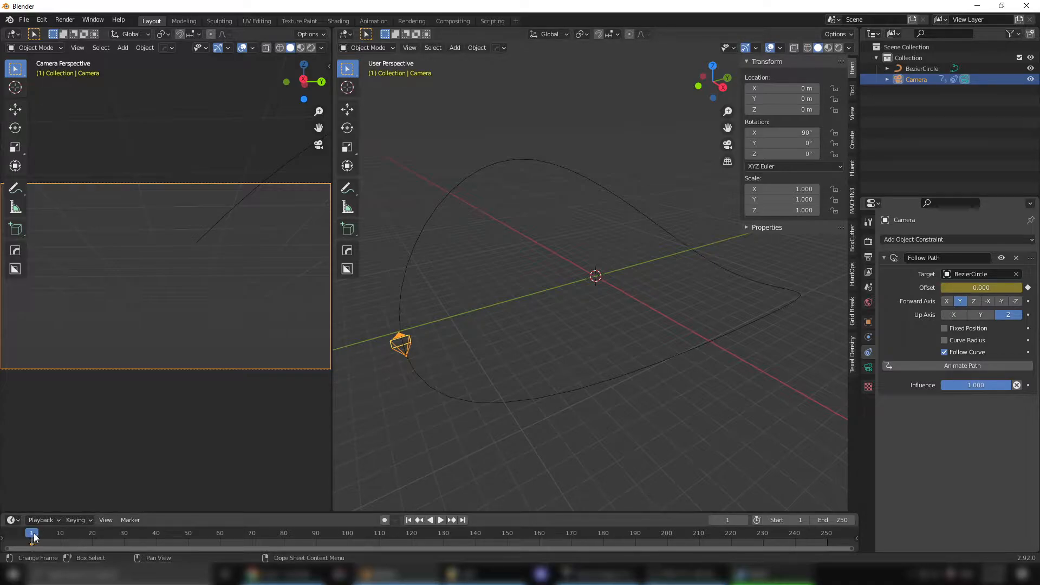
left_click_drag(34, 536, 580, 536)
key("space")
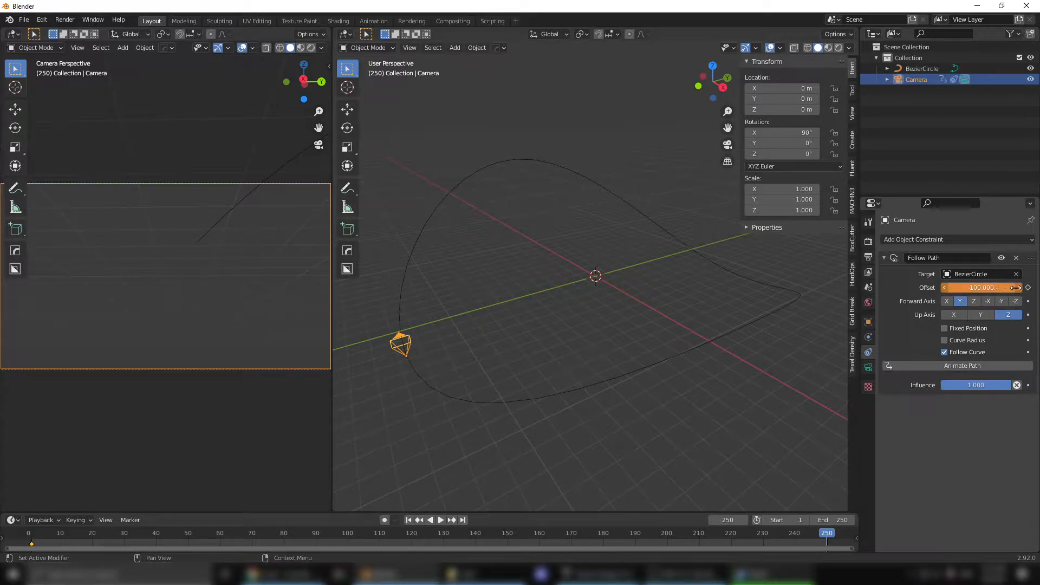
key("i")
Step: Play the camera animation from the first frame to check its motion along the curve
key("space")
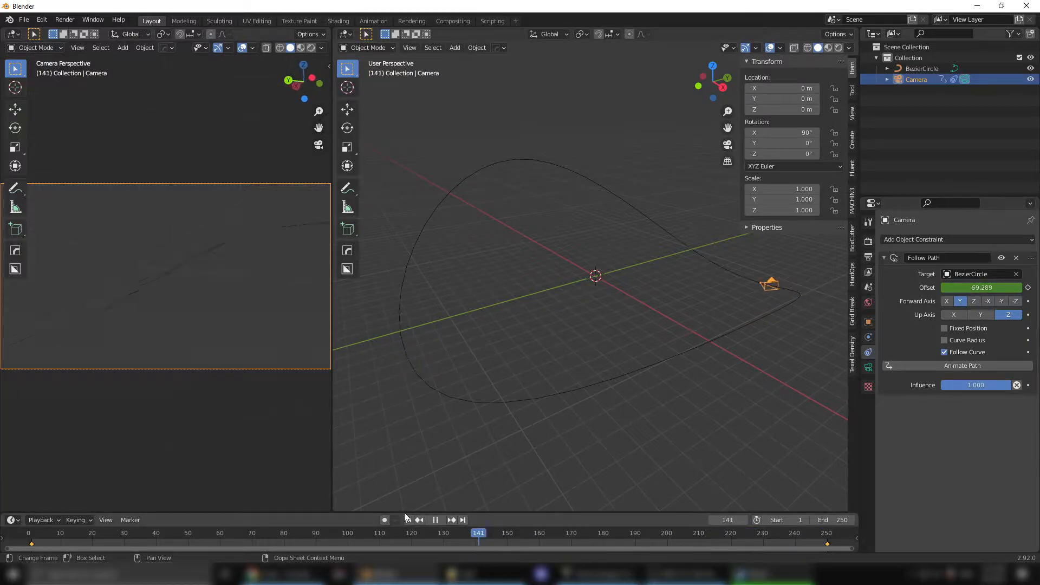
left_click(408, 520)
left_click(436, 519)
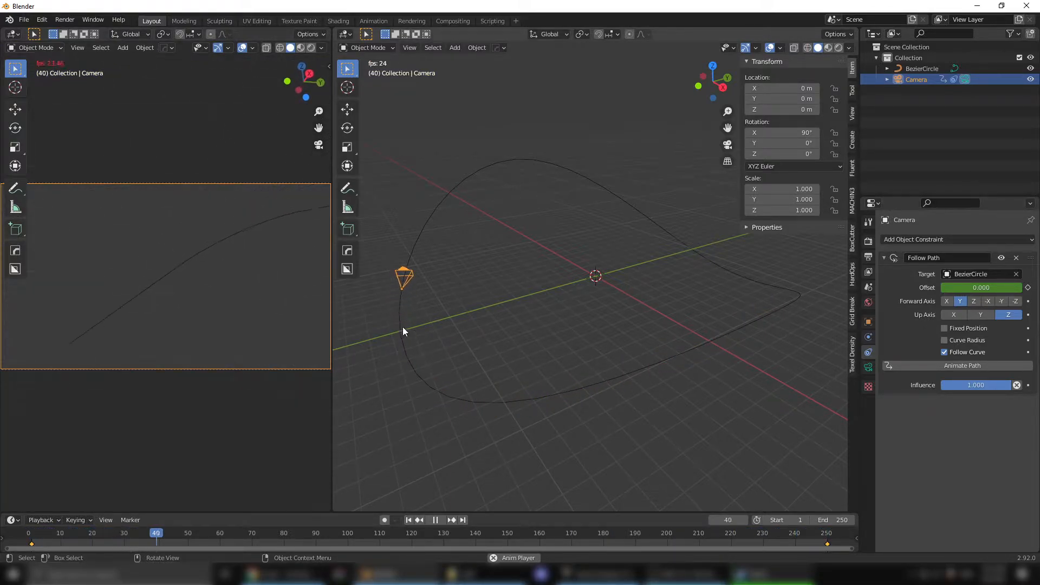
Step: Stop playback, show the animation channels beside the keyframes, and set the camera's offset keyframes to Linear interpolation
left_click(434, 520)
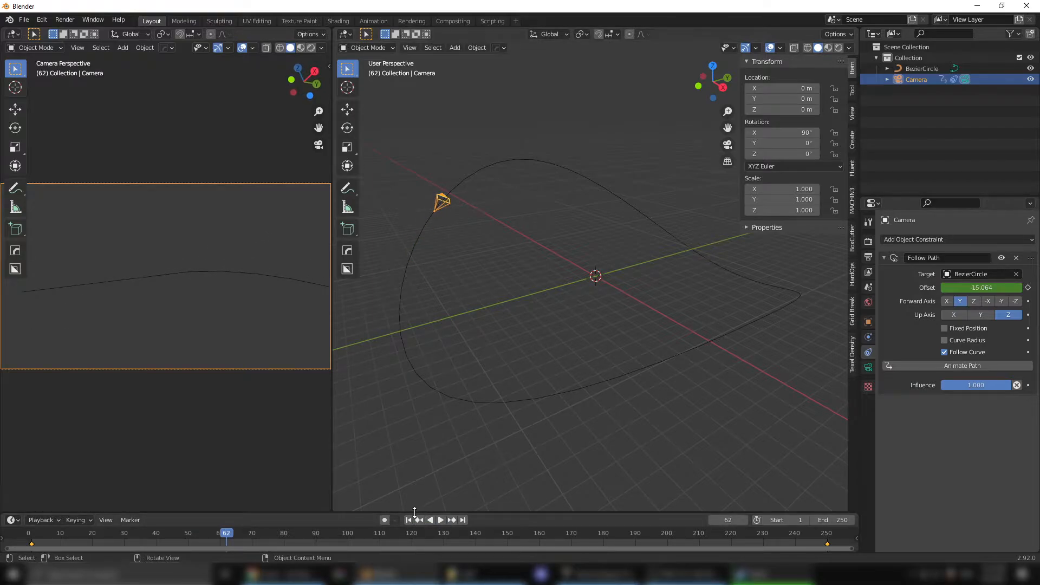
left_click_drag(418, 513, 418, 279)
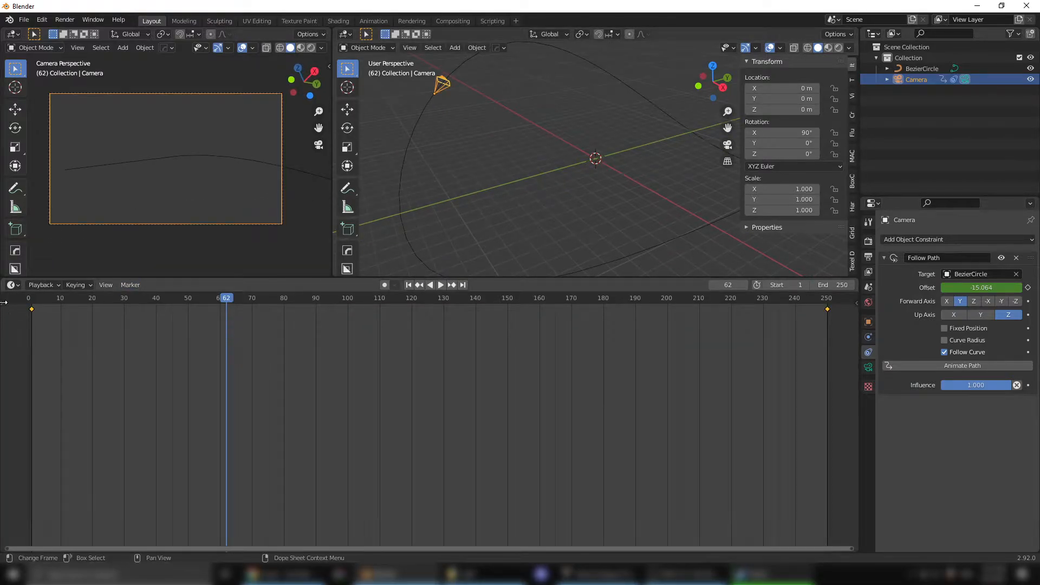
left_click_drag(4, 302, 25, 333)
left_click(3, 310)
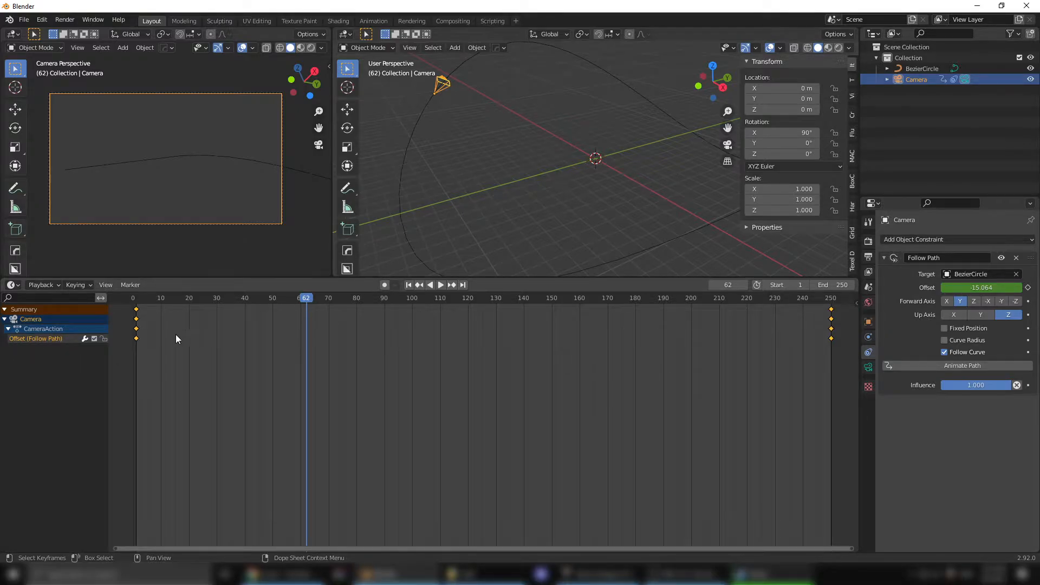
scroll(430, 379, "down", 3)
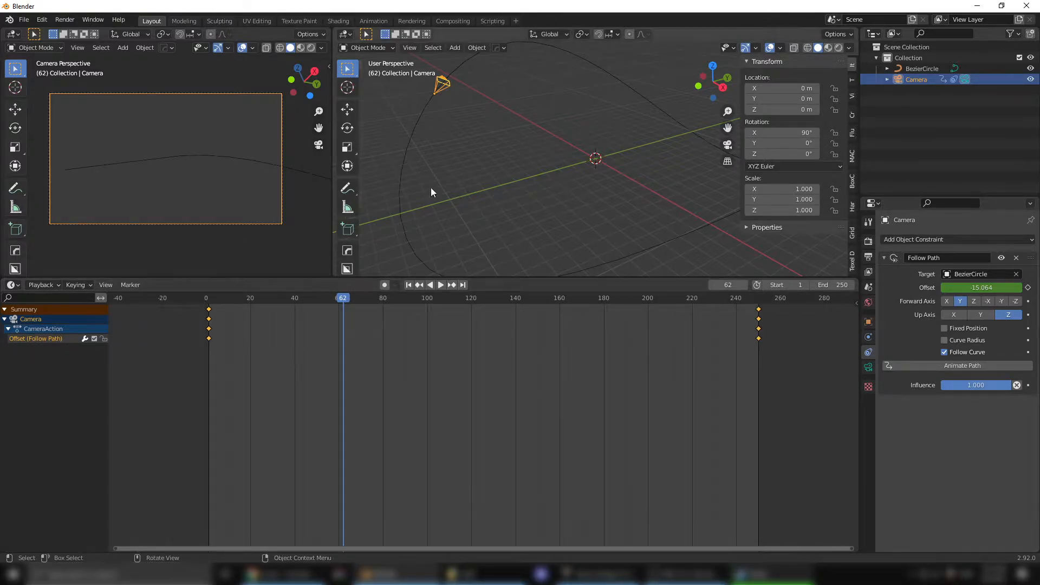
right_click(289, 333)
mouse_move(261, 332)
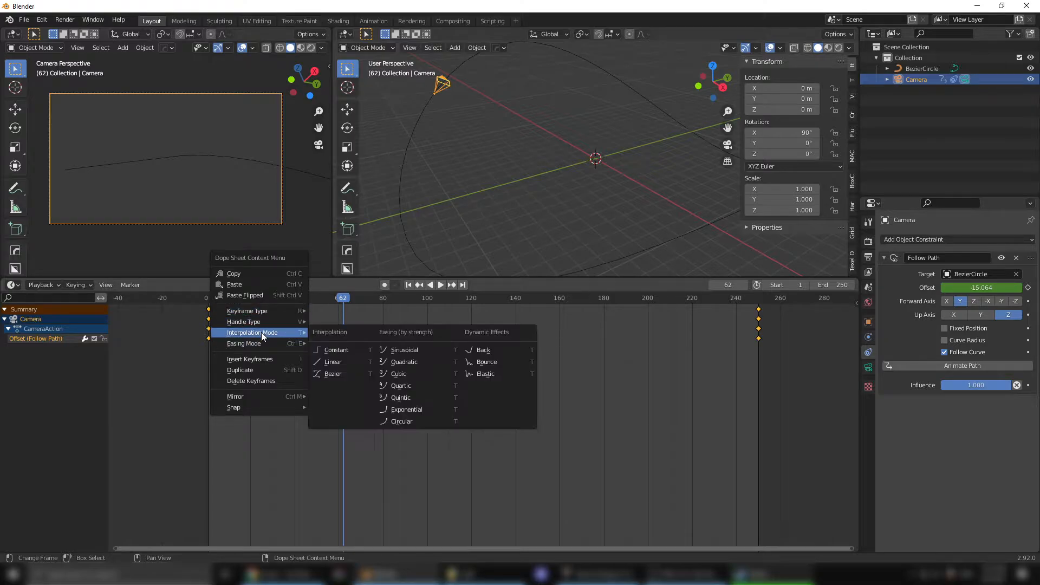
left_click(345, 361)
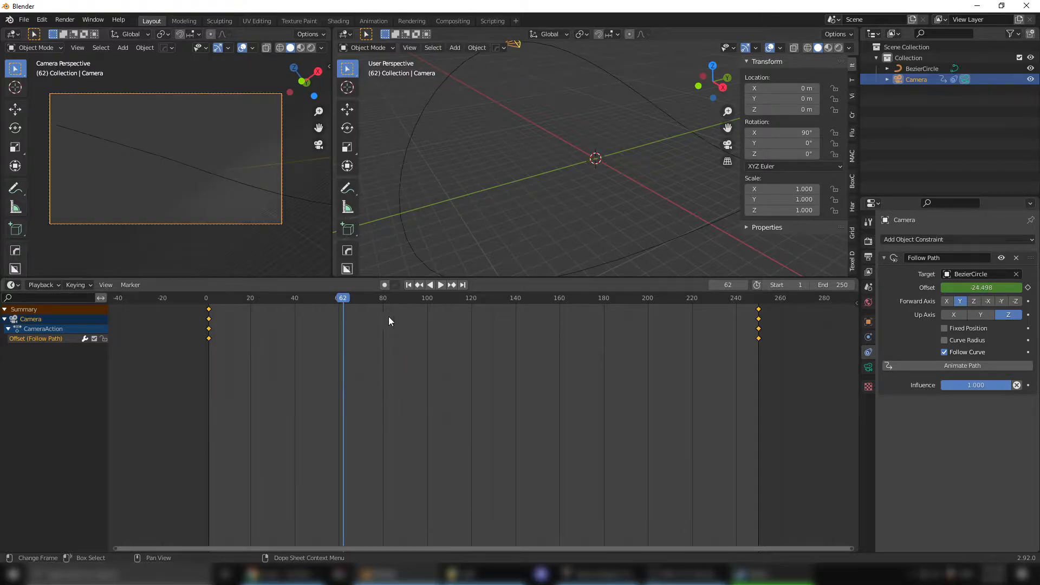
Step: Scrub and play the camera animation to check its speed along the curve with the 3D views enlarged again
left_click_drag(346, 301, 706, 317)
left_click_drag(474, 278, 418, 437)
left_click(441, 443)
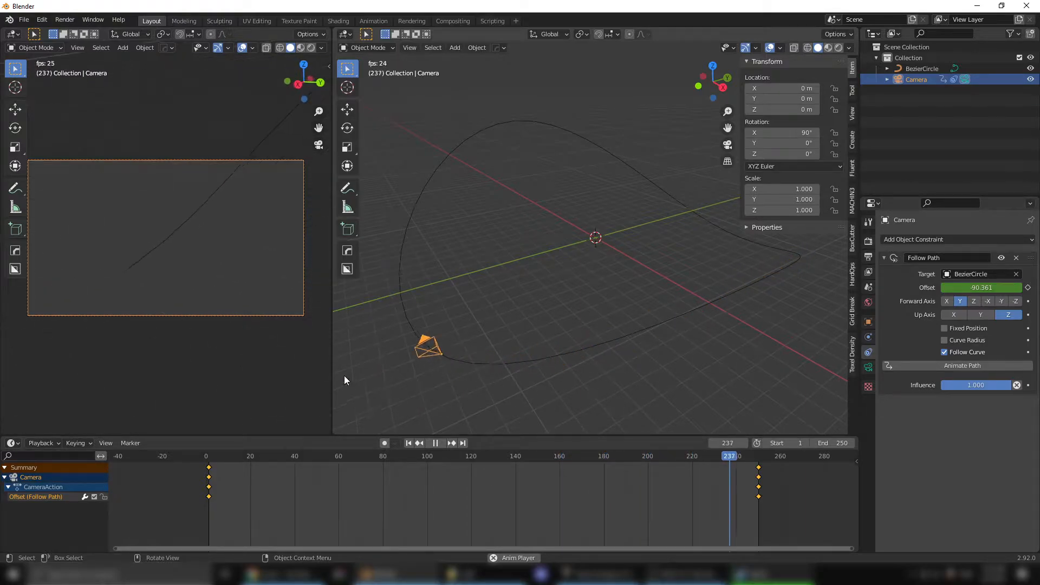
Step: Stop playback and duplicate the BezierCircle curve in place
left_click(348, 109)
left_click(463, 184)
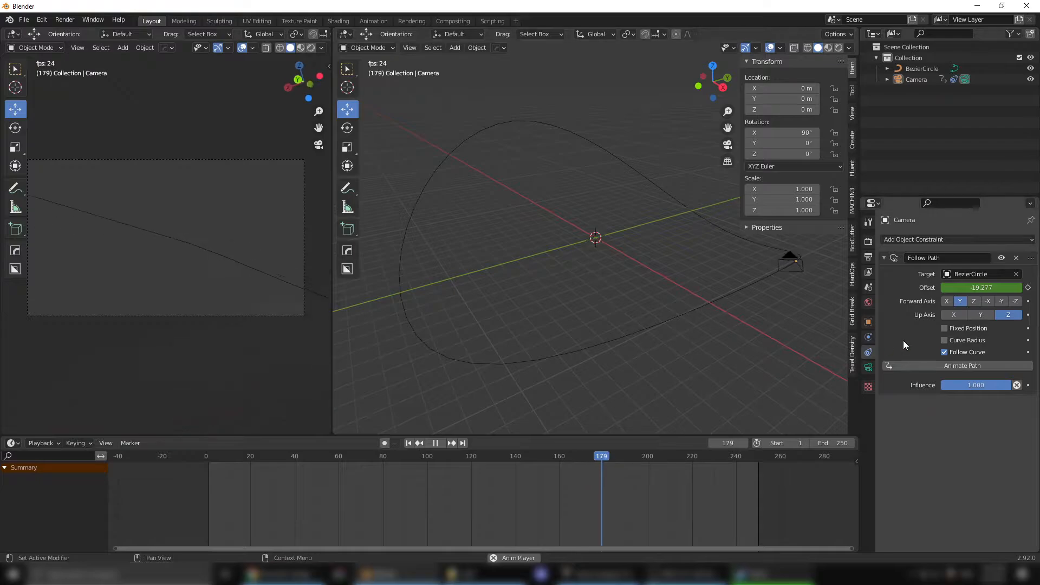
left_click(762, 276)
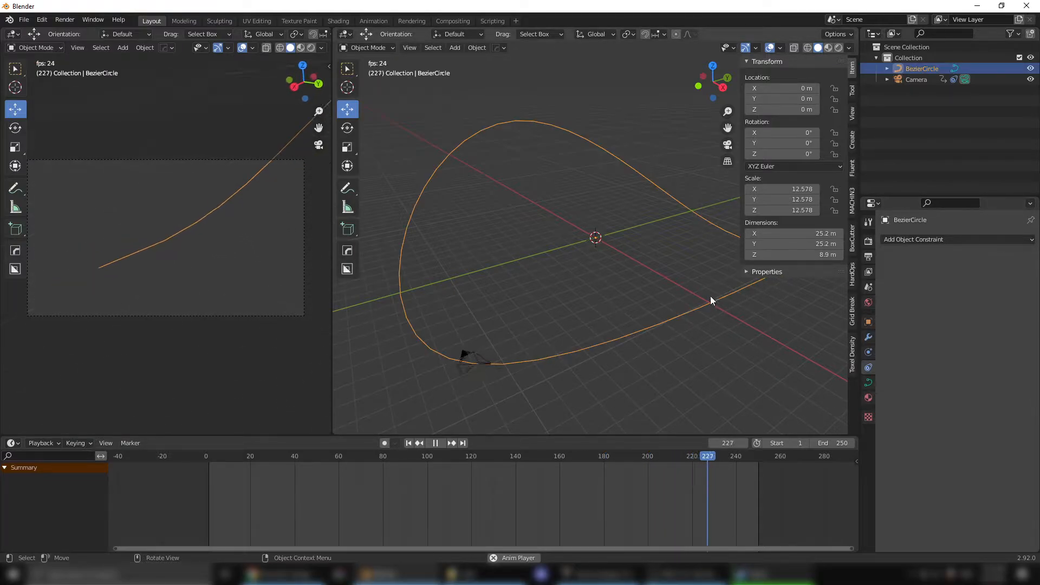
key("space")
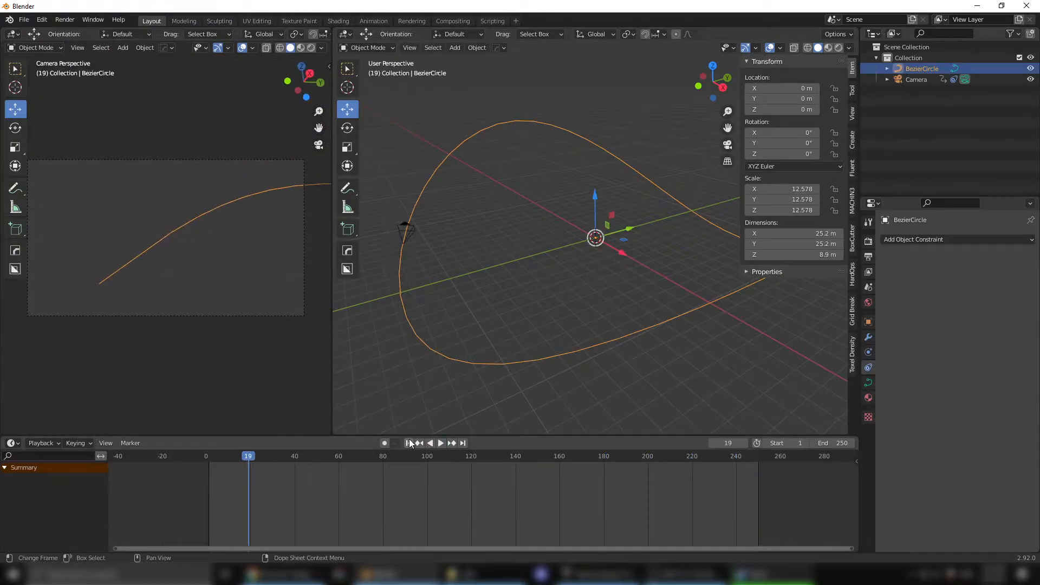
key("shift+d")
right_click(505, 285)
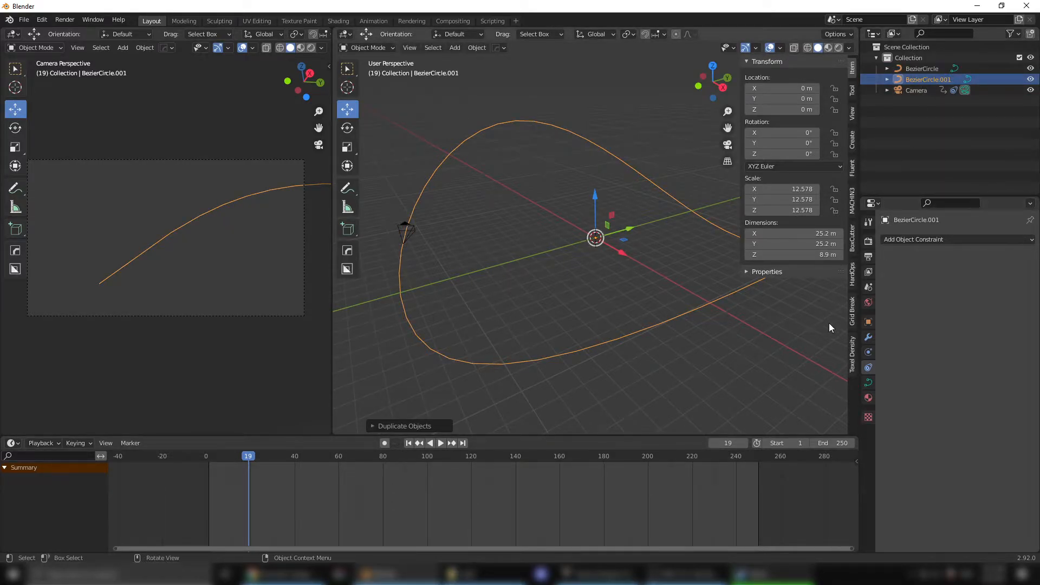
Step: Turn the duplicated curve into a tube with a round bevel depth of 0.18 m and shade it flat
left_click(935, 241)
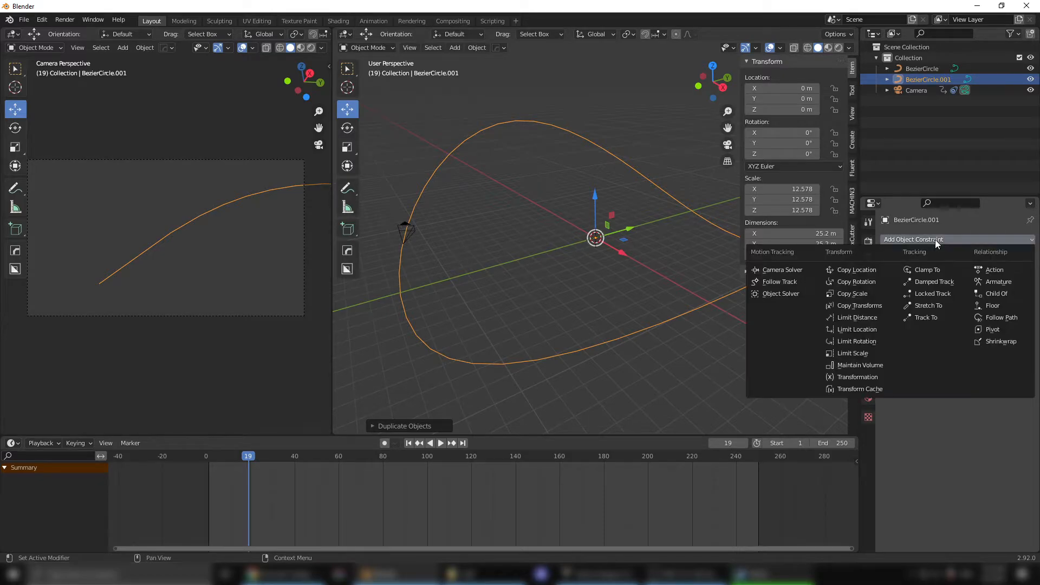
key("Escape")
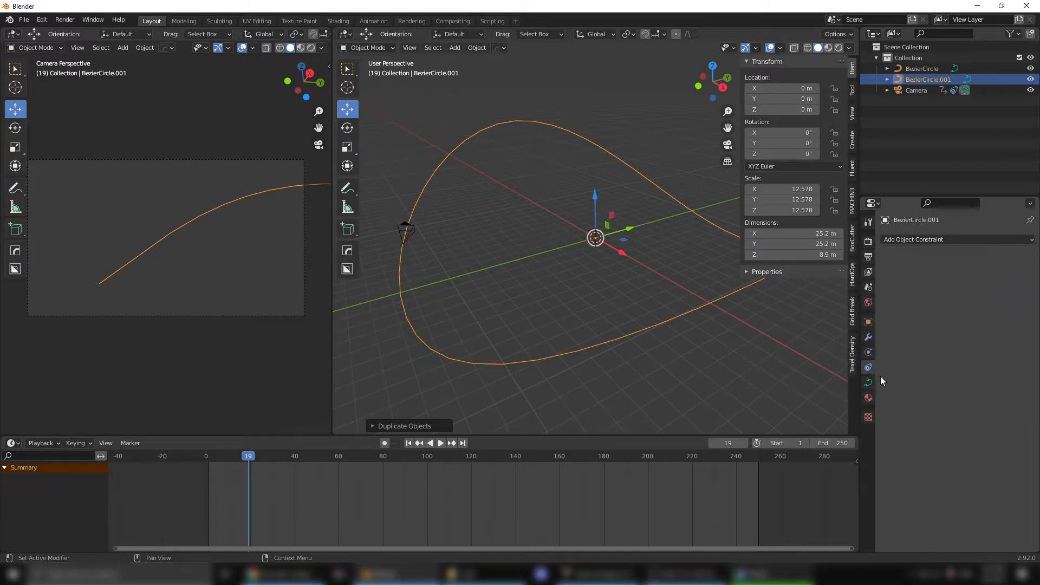
left_click(868, 383)
left_click(901, 425)
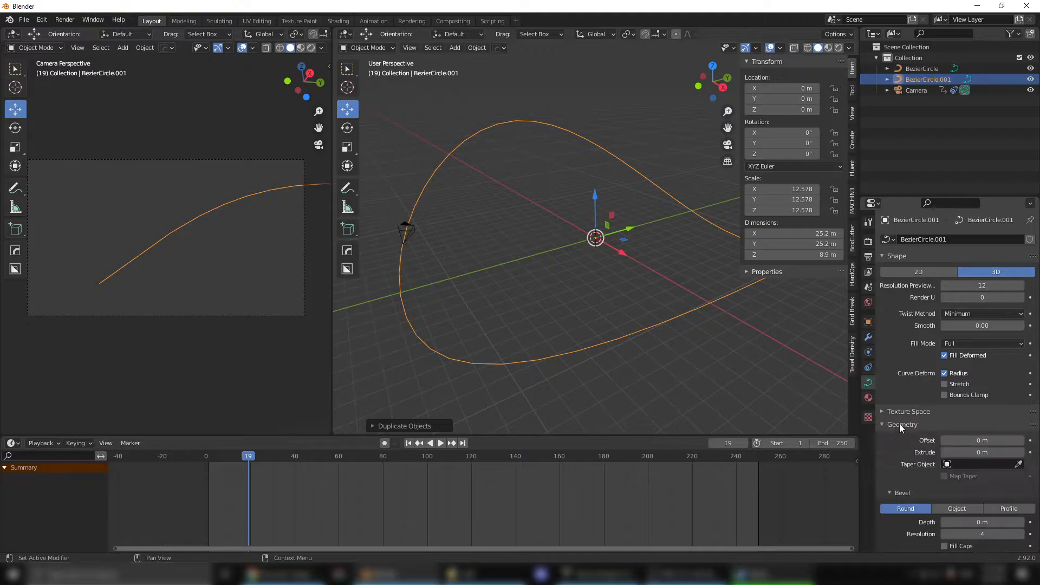
scroll(957, 520, "down", 2)
left_click_drag(967, 479, 1004, 480)
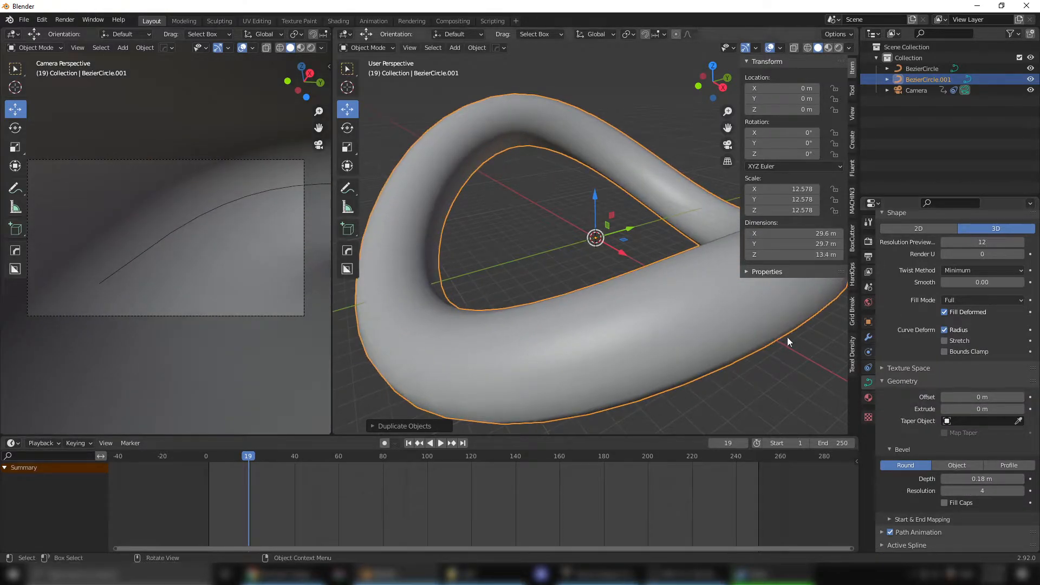
right_click(746, 330)
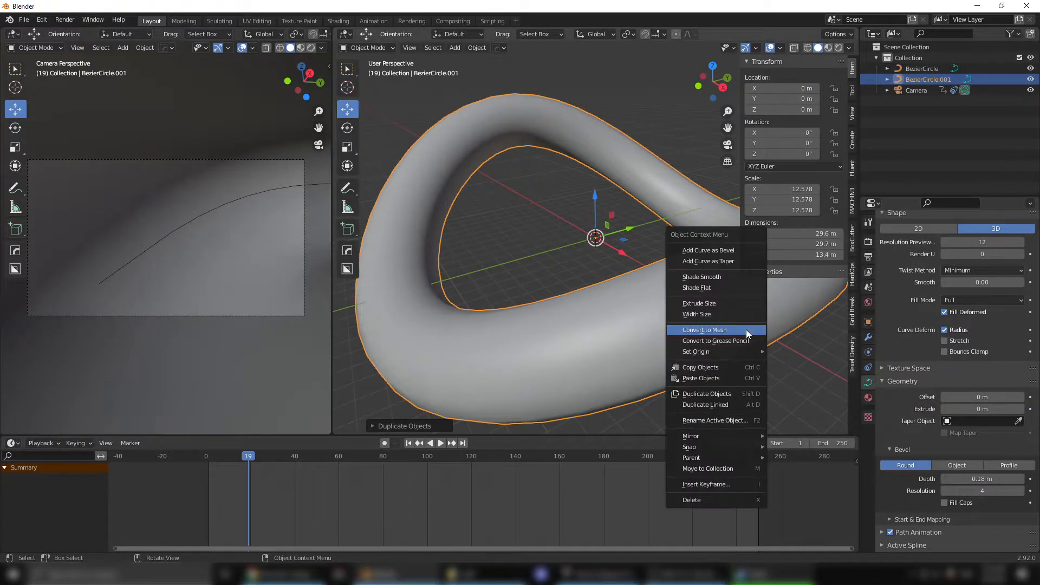
left_click(704, 287)
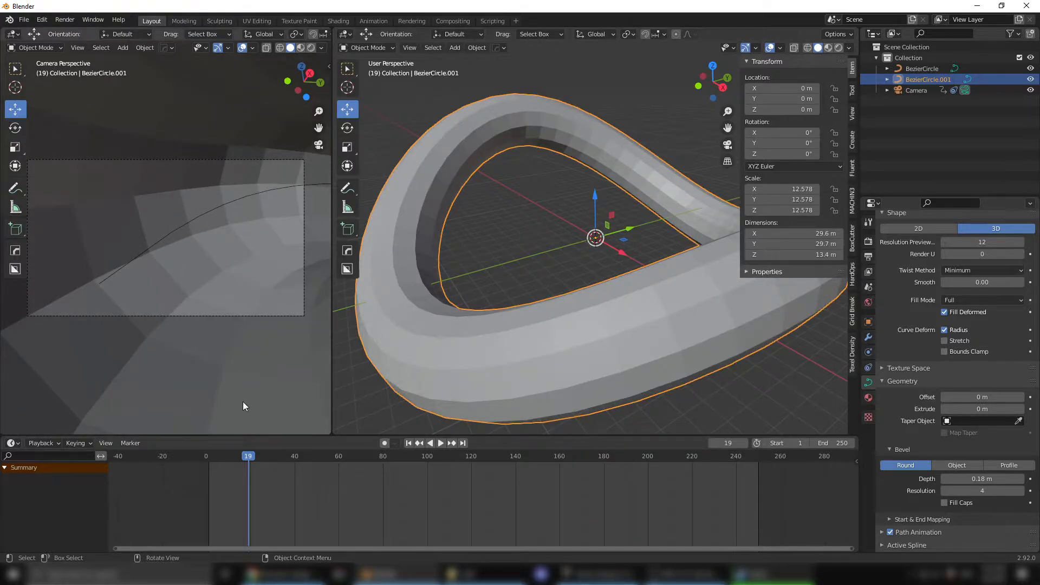
Step: Go to frame 147 and set the camera's focal length to 32 mm to widen its view inside the tube
left_click_drag(233, 456, 532, 472)
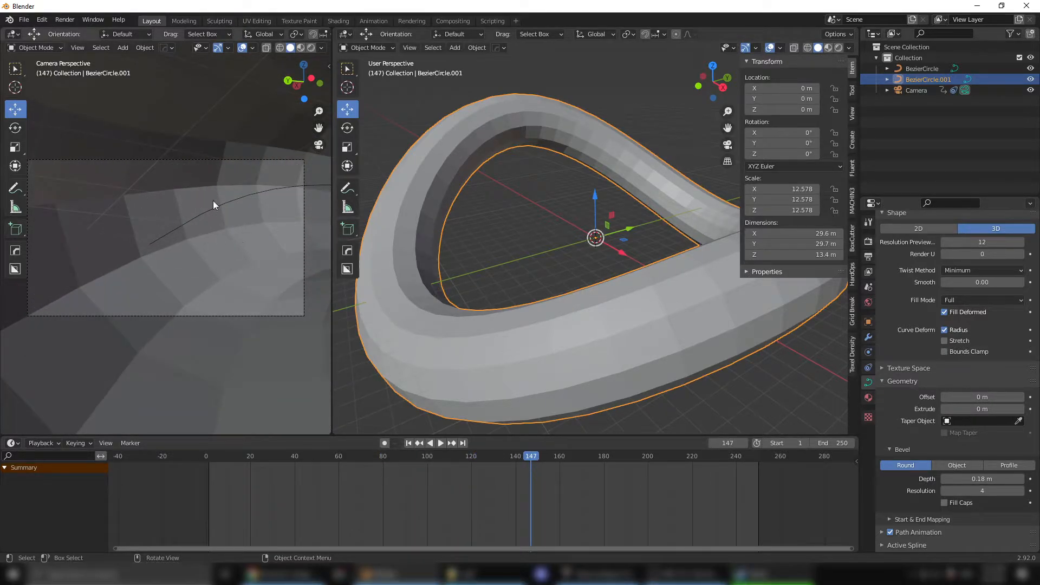
left_click(922, 90)
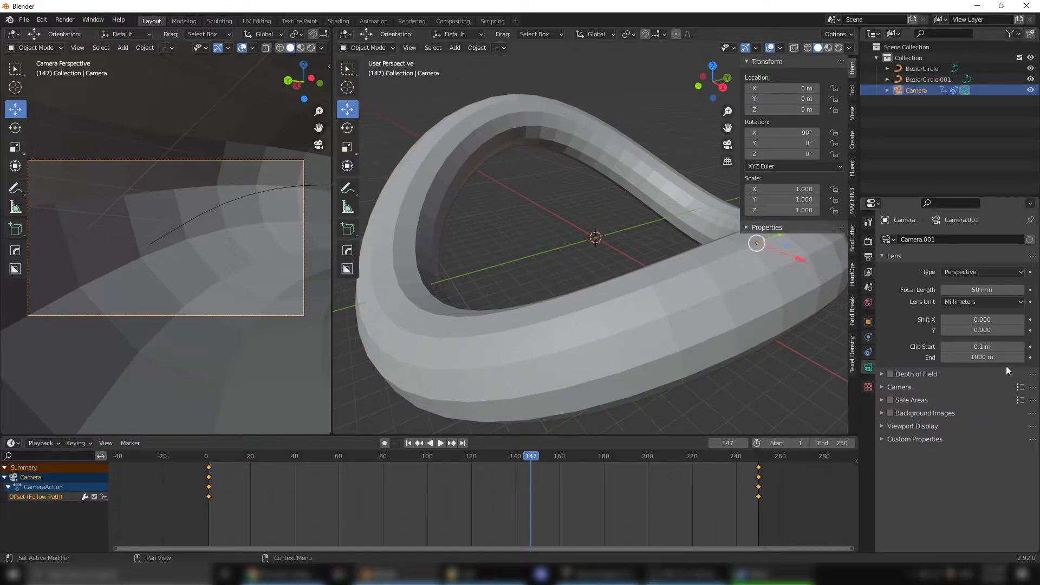
left_click_drag(986, 290, 961, 290)
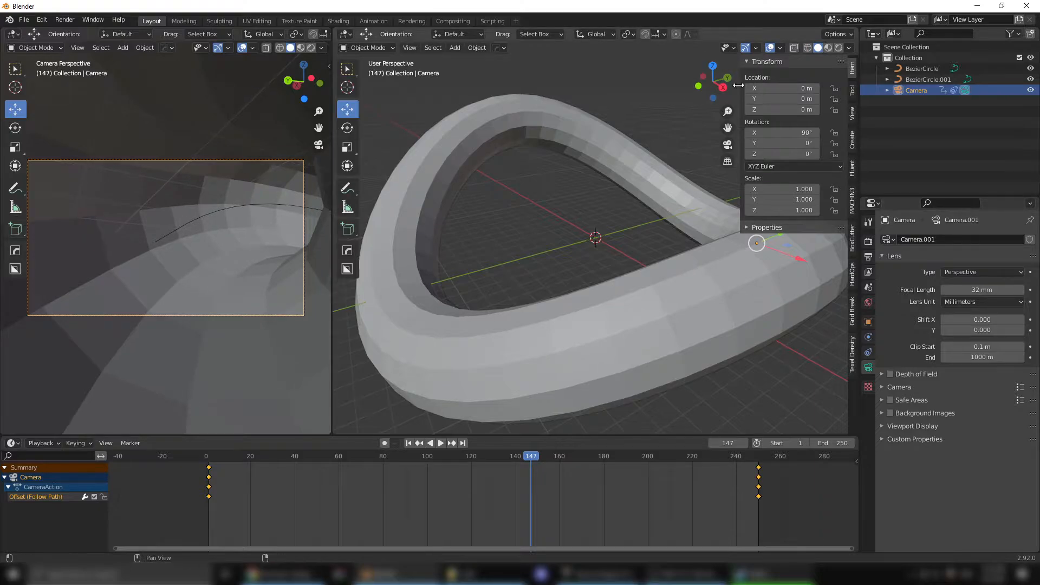
Step: In a top wireframe view, rotate the camera along the tunnel bend to about X 91.1°, Y -4.34°, Z -19.4°
left_click(713, 67)
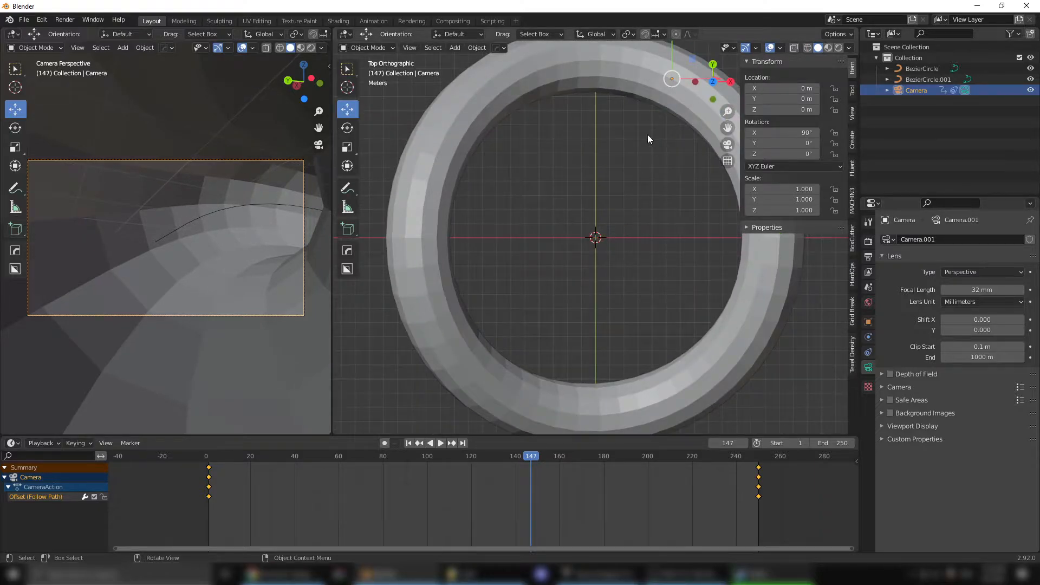
left_click(795, 47)
left_click(807, 47)
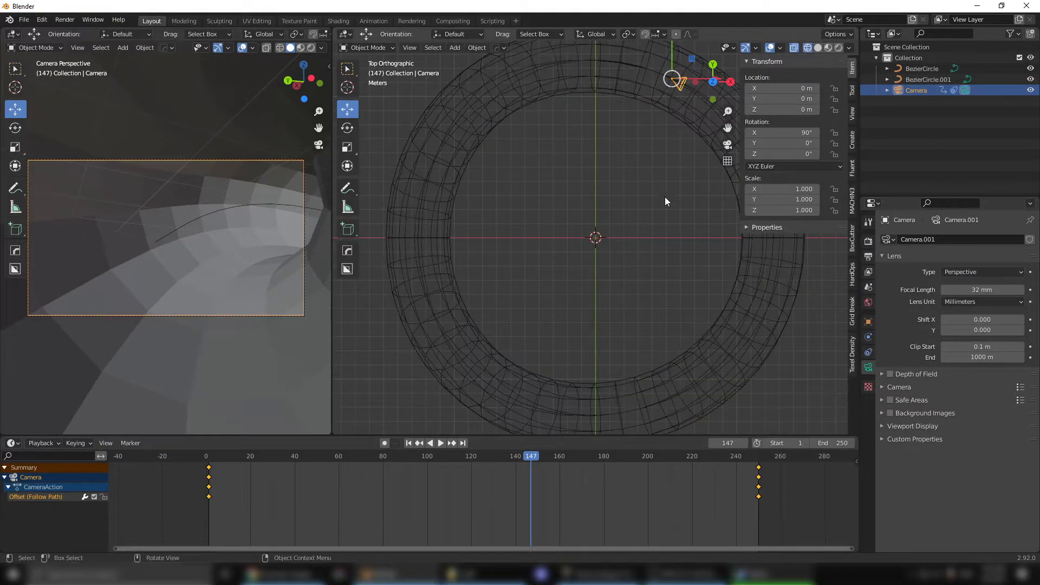
scroll(544, 170, "down", 2)
left_click(348, 128)
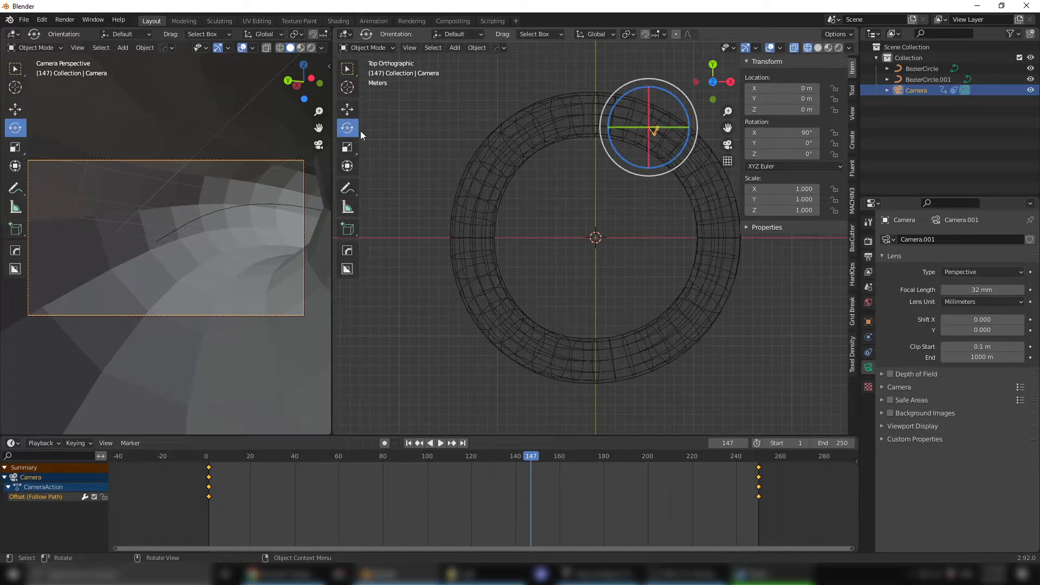
left_click_drag(684, 112, 690, 128)
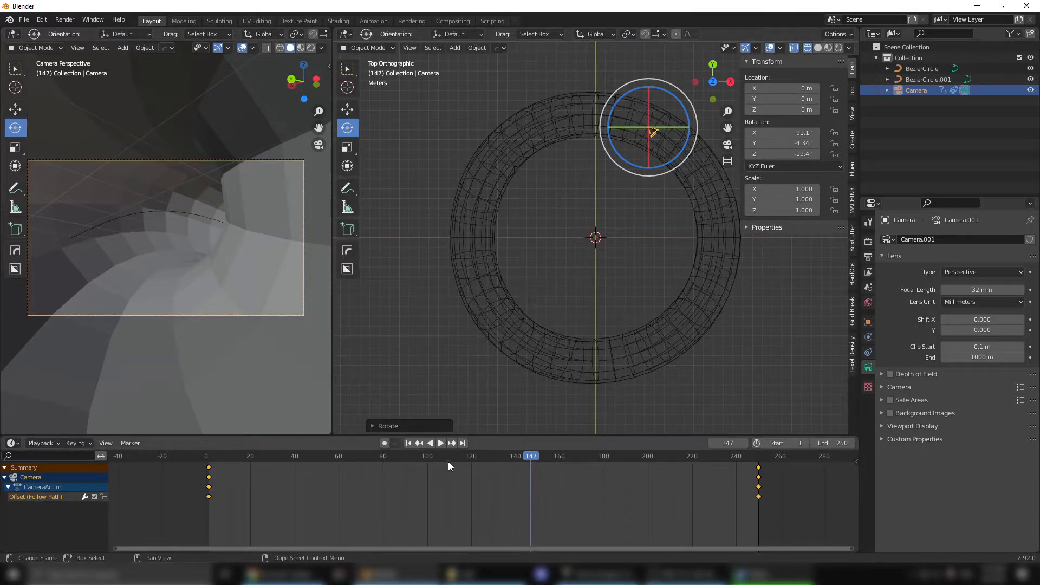
Step: Play the animation from the start to check the rotated camera's view while travelling through the tube
left_click_drag(448, 462, 206, 465)
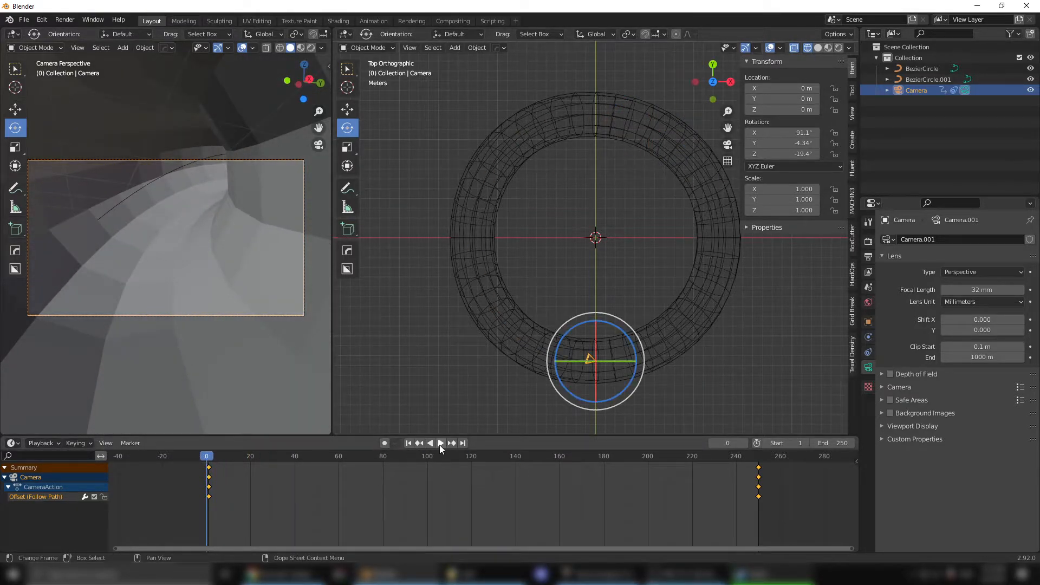
left_click(441, 443)
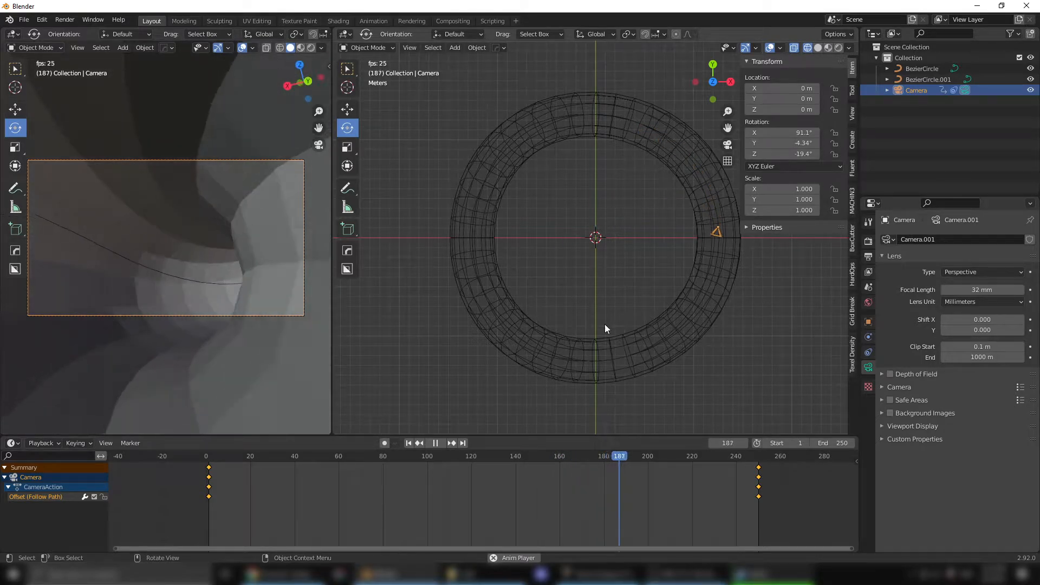
left_click(437, 443)
Step: Select the beveled tube curve and convert it to a mesh
middle_click_drag(609, 307, 567, 252)
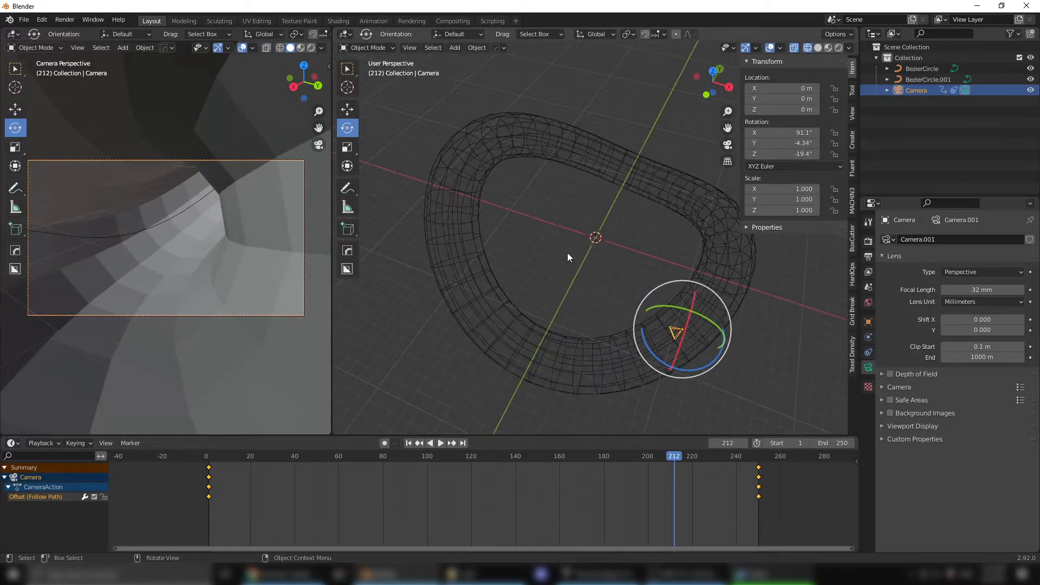
scroll(567, 253, "up", 4)
middle_click_drag(649, 336, 600, 269)
scroll(599, 269, "down", 4)
left_click(531, 275)
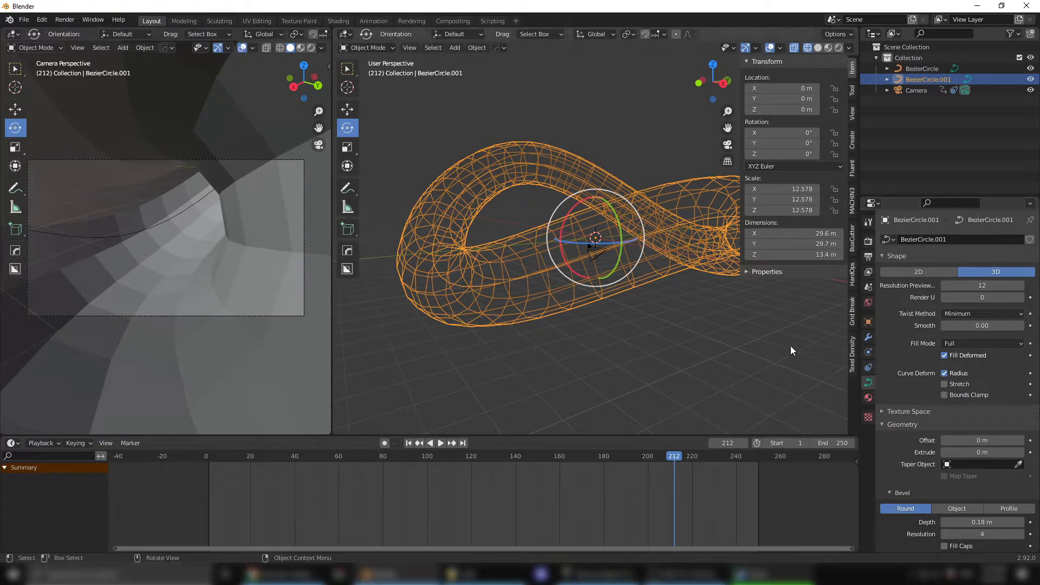
left_click(868, 338)
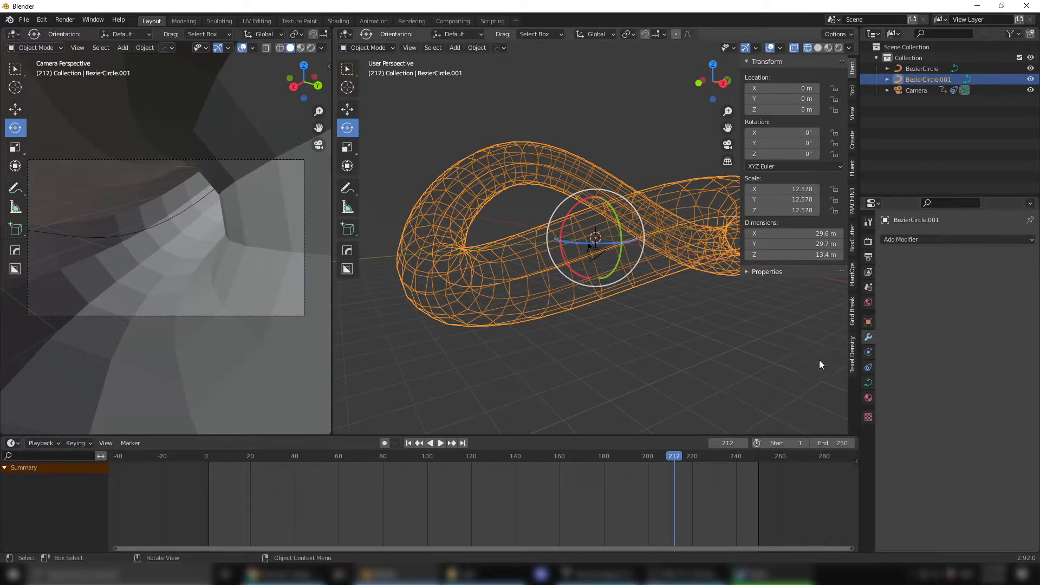
right_click(666, 262)
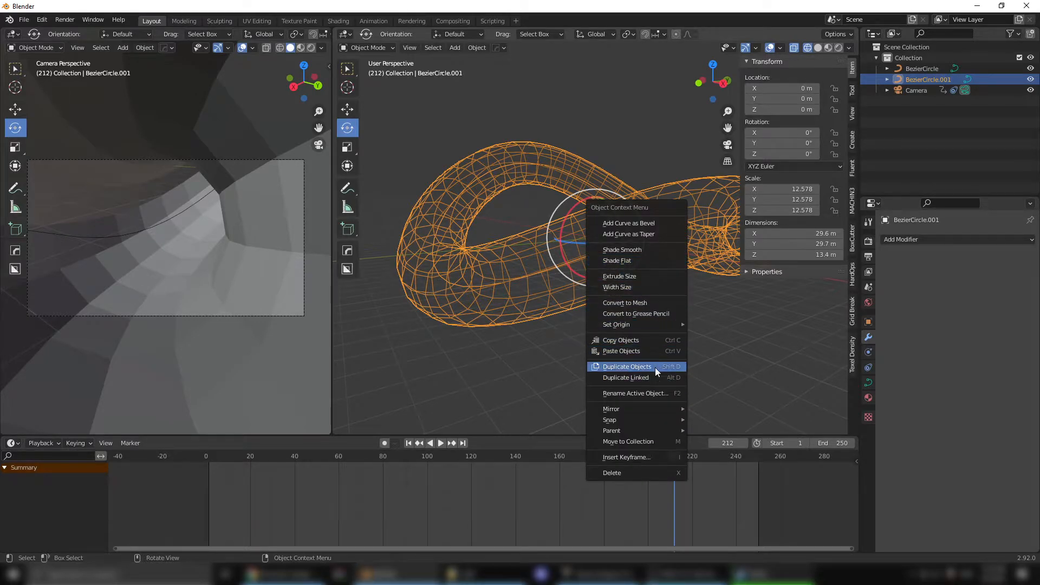
left_click(644, 304)
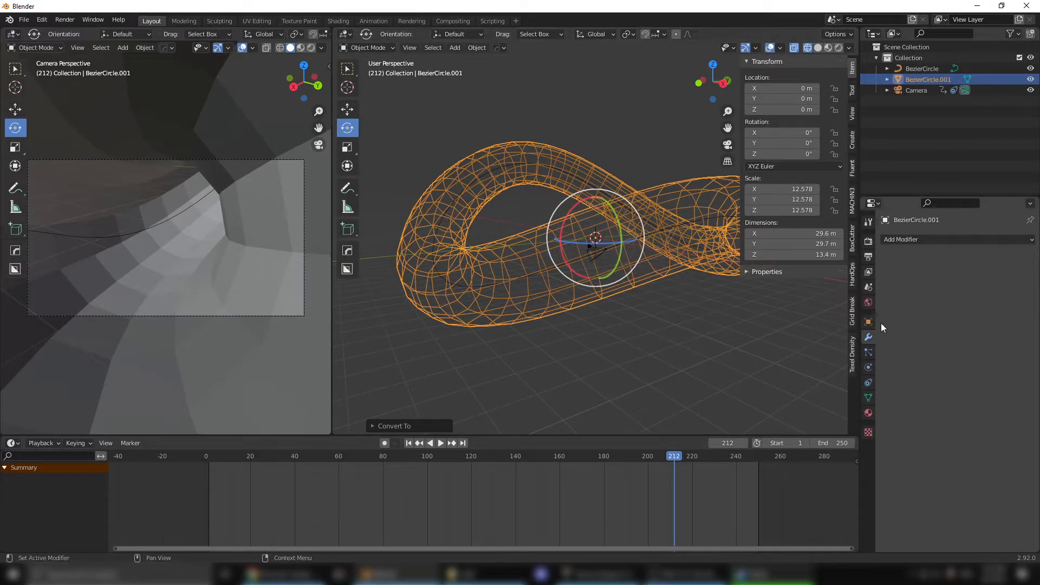
Step: Add a Decimate modifier and a Wireframe modifier to the tube mesh, with the Wireframe's Replace Original option disabled
left_click(913, 240)
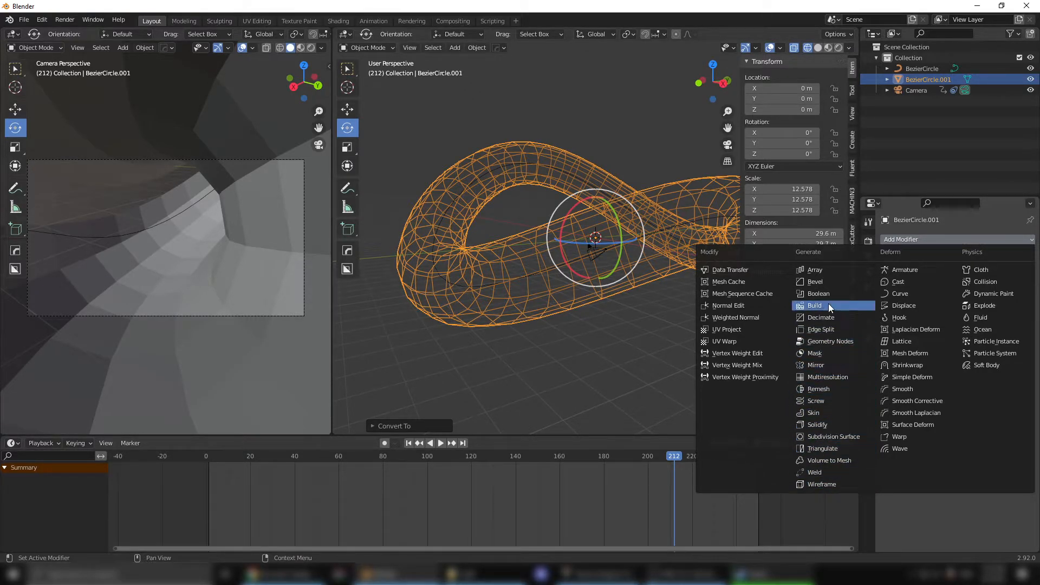
left_click(828, 317)
left_click(975, 241)
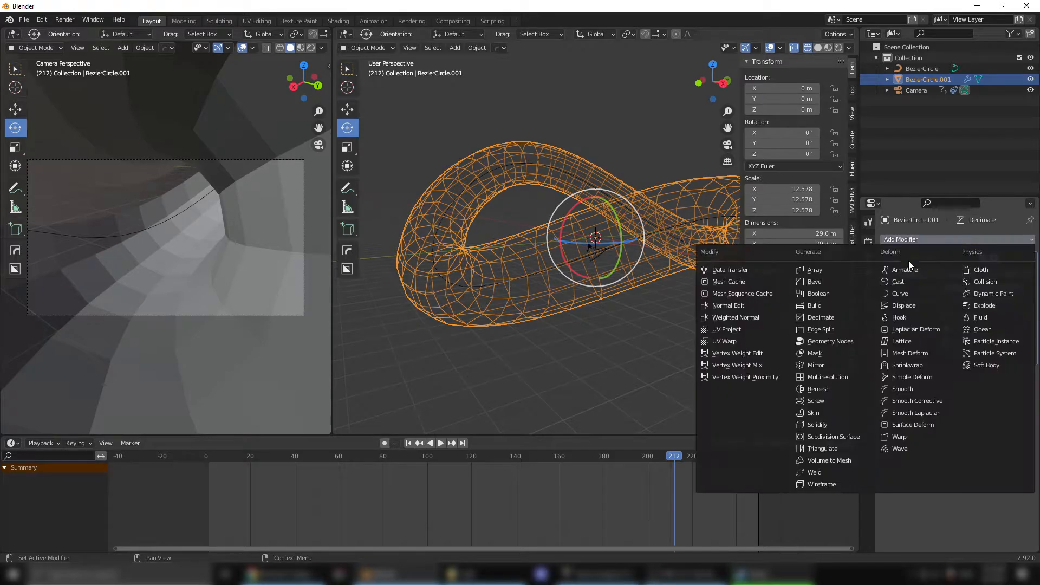
left_click(818, 482)
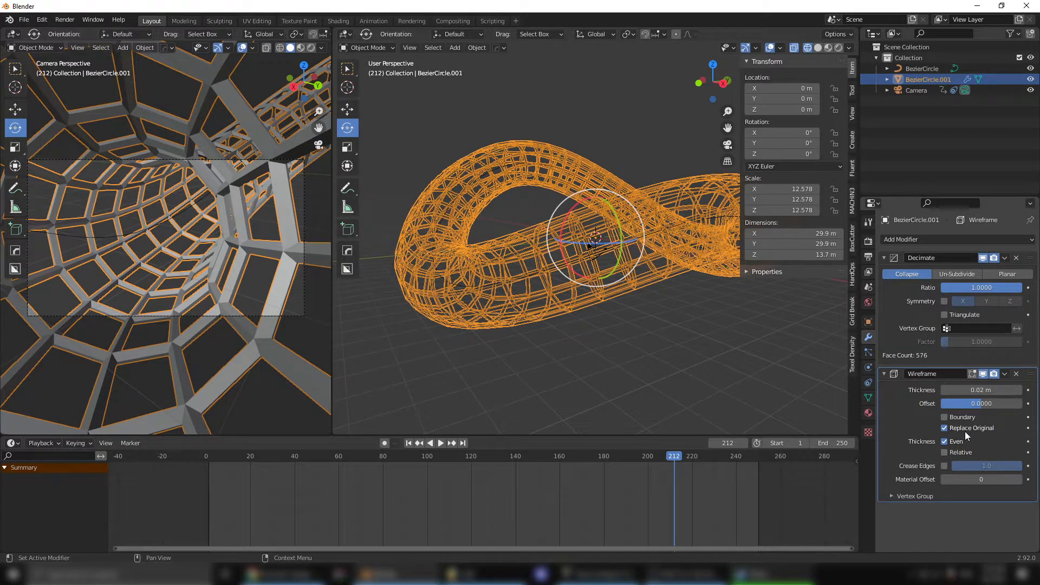
left_click(945, 428)
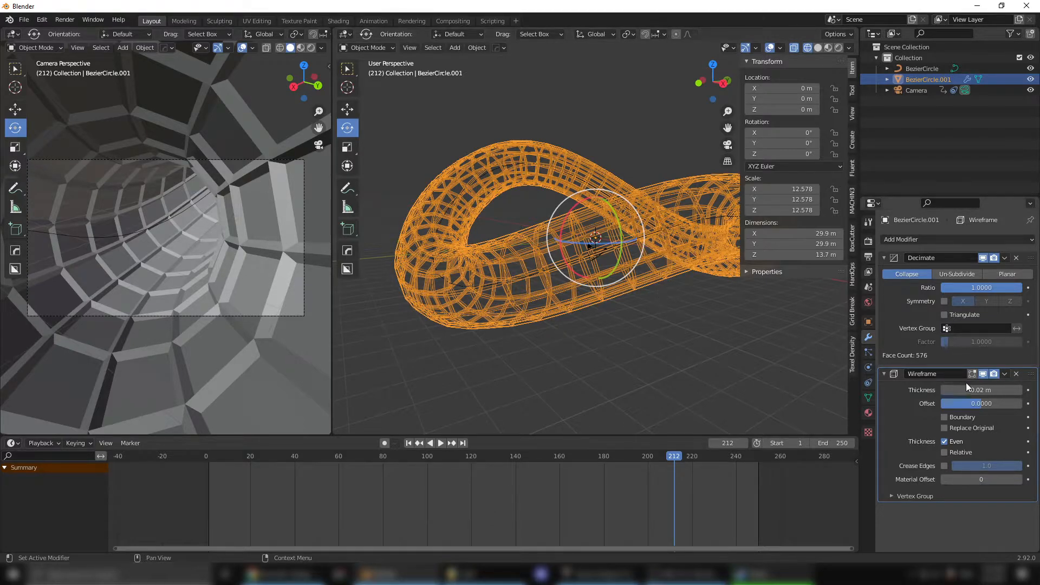
Step: Set the tube's Wireframe modifier thickness to 0.004 m and its Decimate modifier ratio to 0.4605
left_click_drag(975, 390, 945, 390)
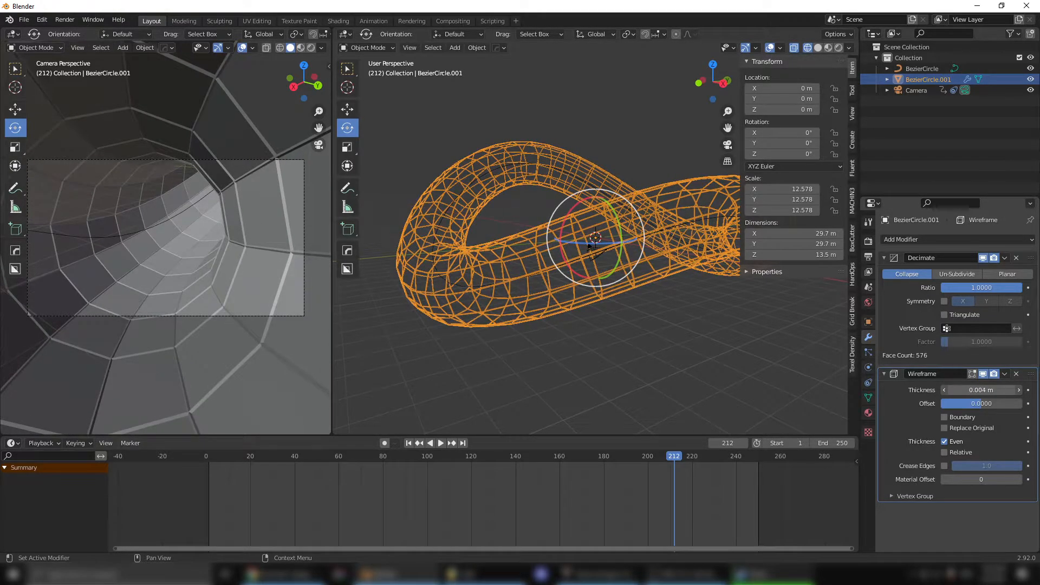
left_click_drag(1002, 286, 960, 286)
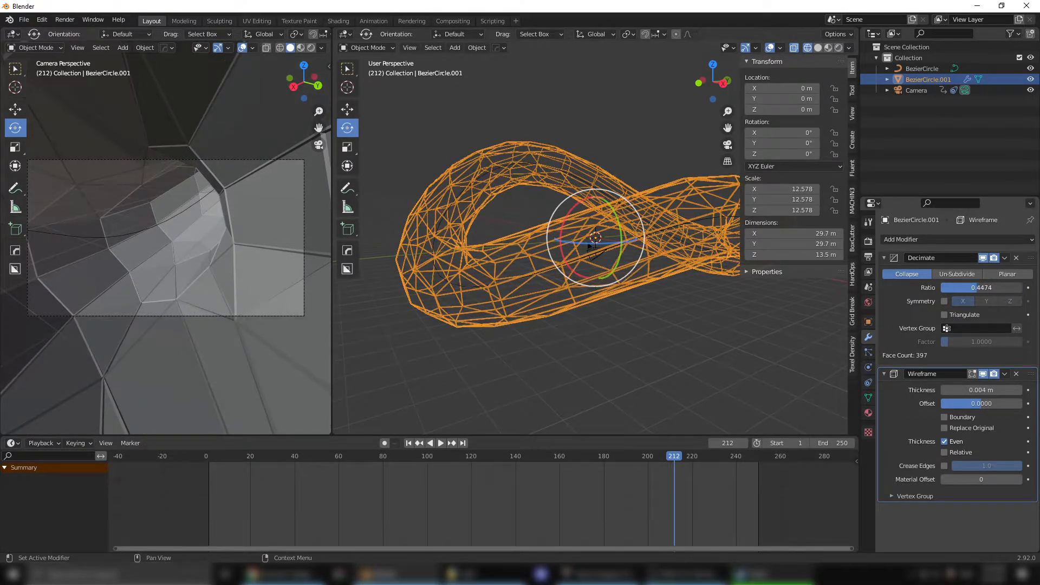
left_click(944, 314)
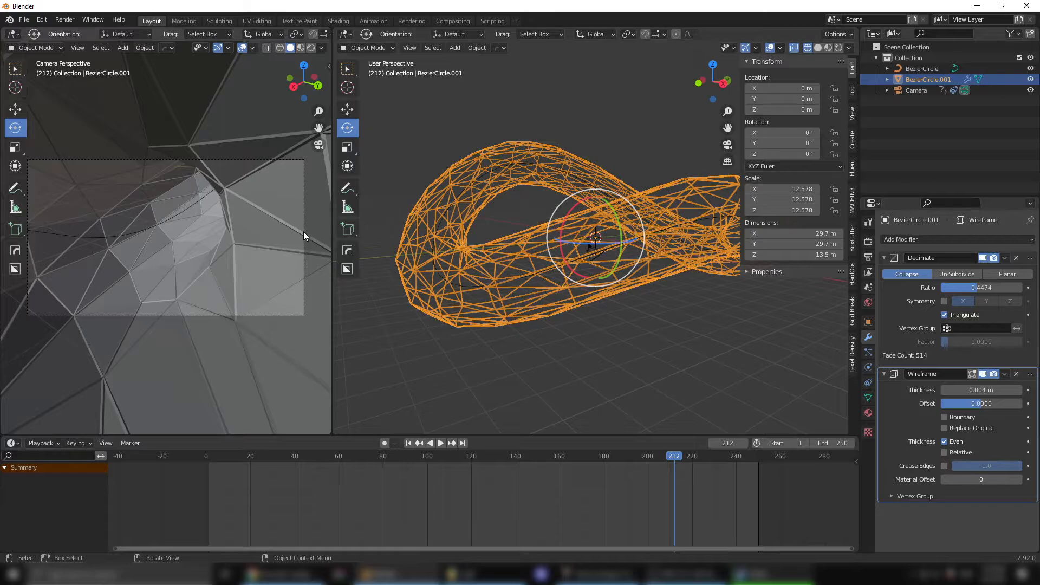
left_click(944, 315)
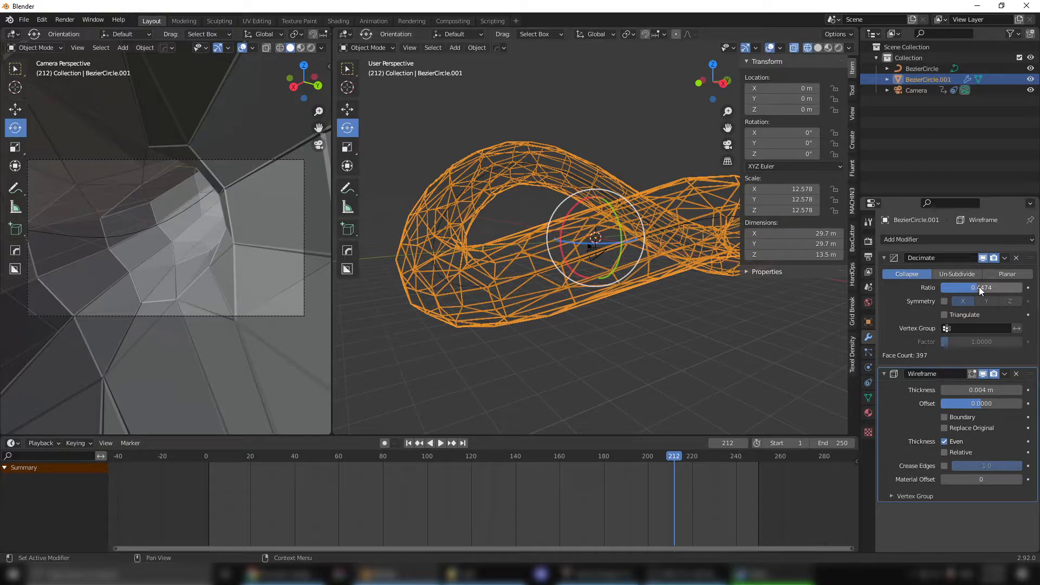
mouse_move(981, 288)
left_mouse_down()
mouse_move(964, 288)
mouse_move(978, 288)
left_mouse_up()
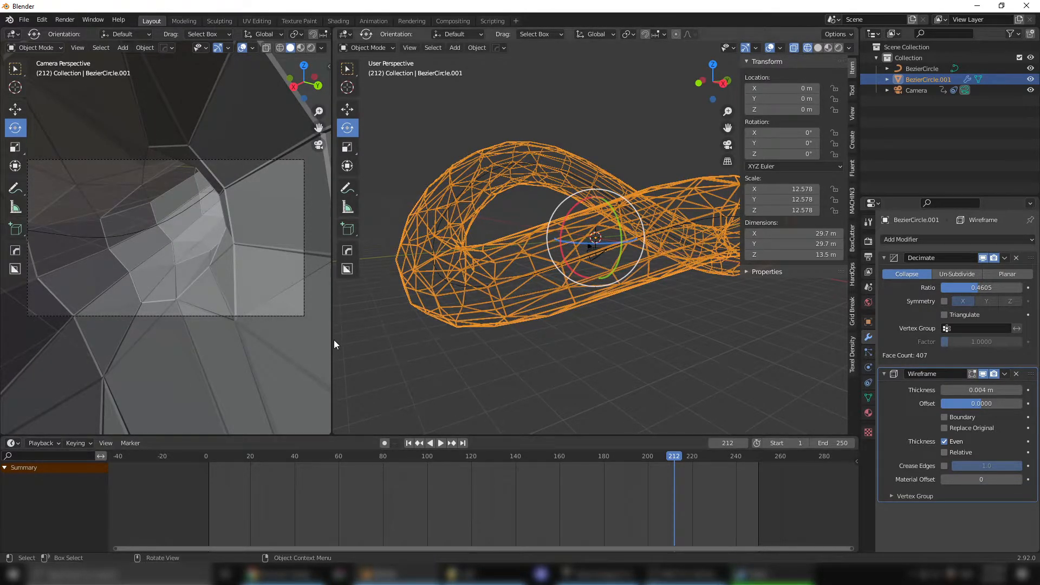
Step: Enlarge the camera viewport and play the animation to preview the fly-through of the faceted tunnel
left_click_drag(332, 339, 584, 329)
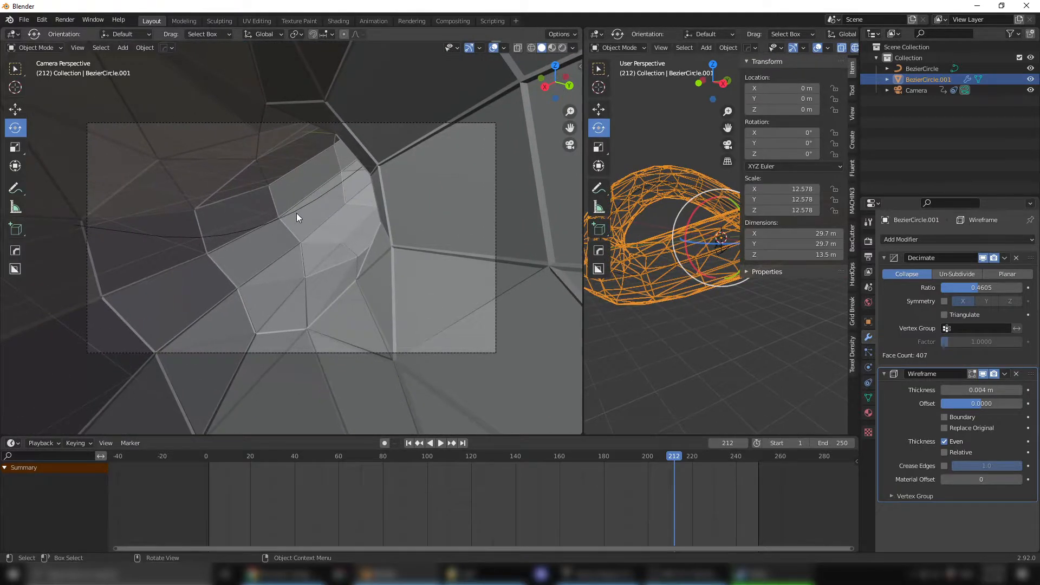
scroll(297, 214, "up", 2)
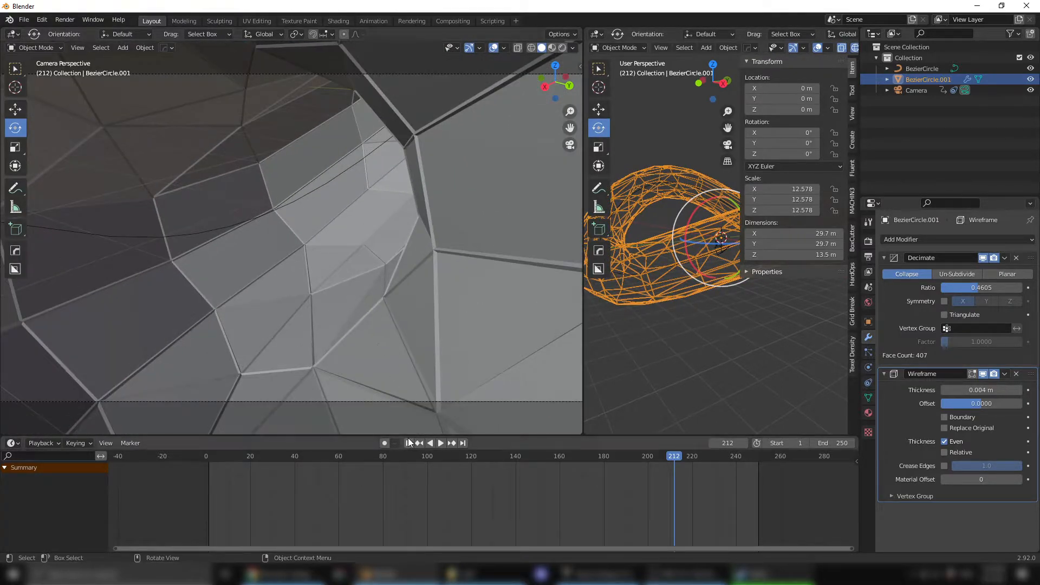
left_click(440, 443)
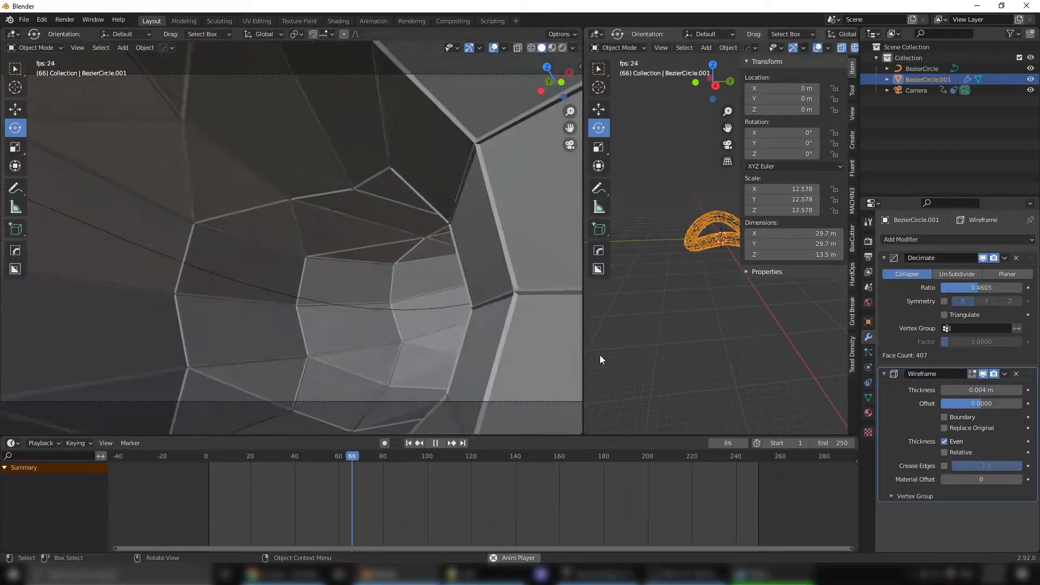
left_click(435, 443)
Step: Widen the perspective viewport again to show the whole tube mesh and deselect the mesh
scroll(698, 326, "up", 10)
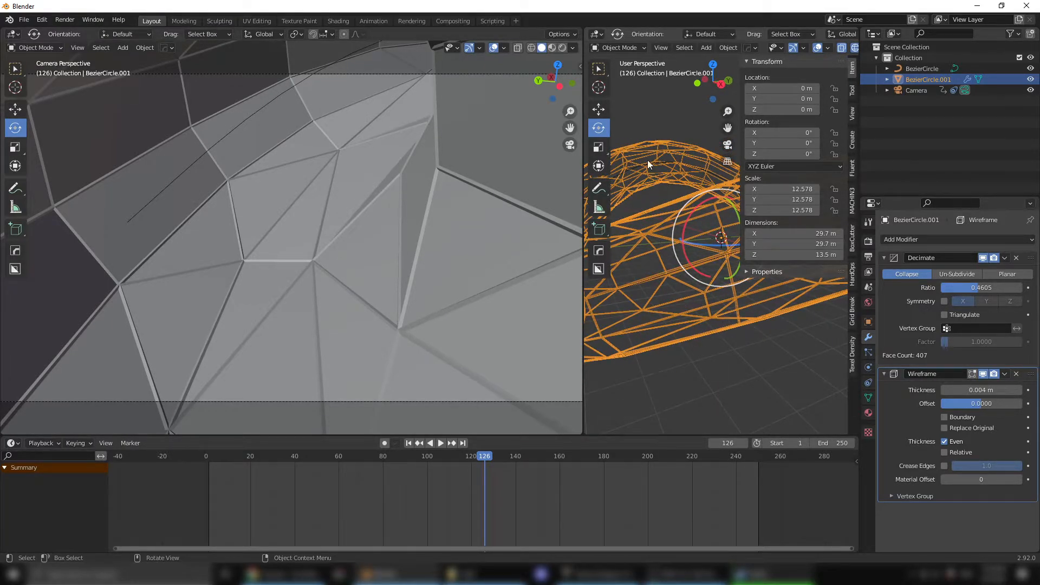
scroll(688, 347, "down", 3)
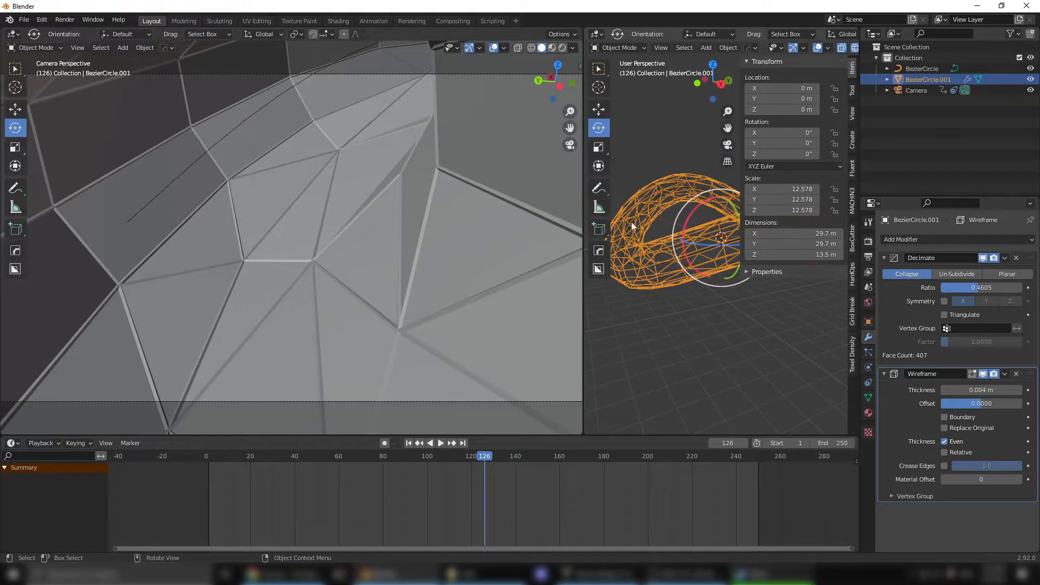
left_click_drag(585, 285, 338, 289)
scroll(599, 351, "down", 3)
middle_click_drag(599, 351, 617, 359)
scroll(618, 359, "up", 3)
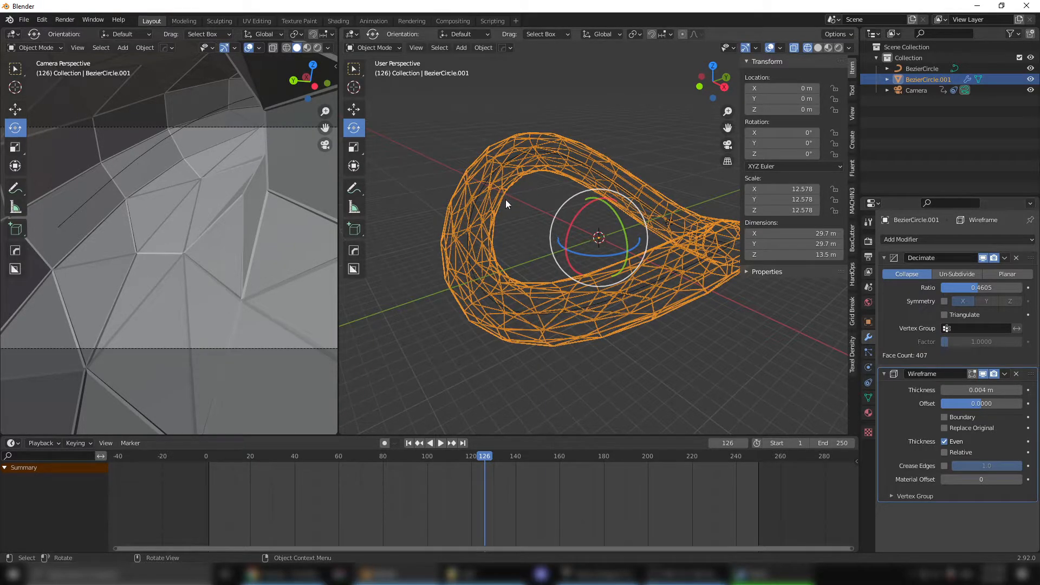
left_click(609, 74)
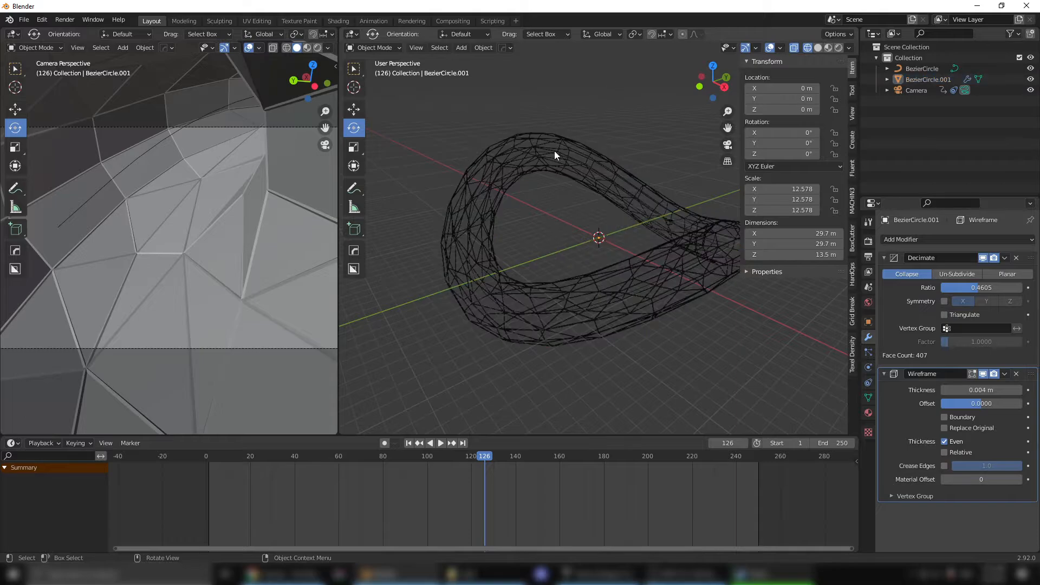
Step: Start an FBX export and check that its Bake Animation and Apply Modifiers options are enabled
left_click(24, 19)
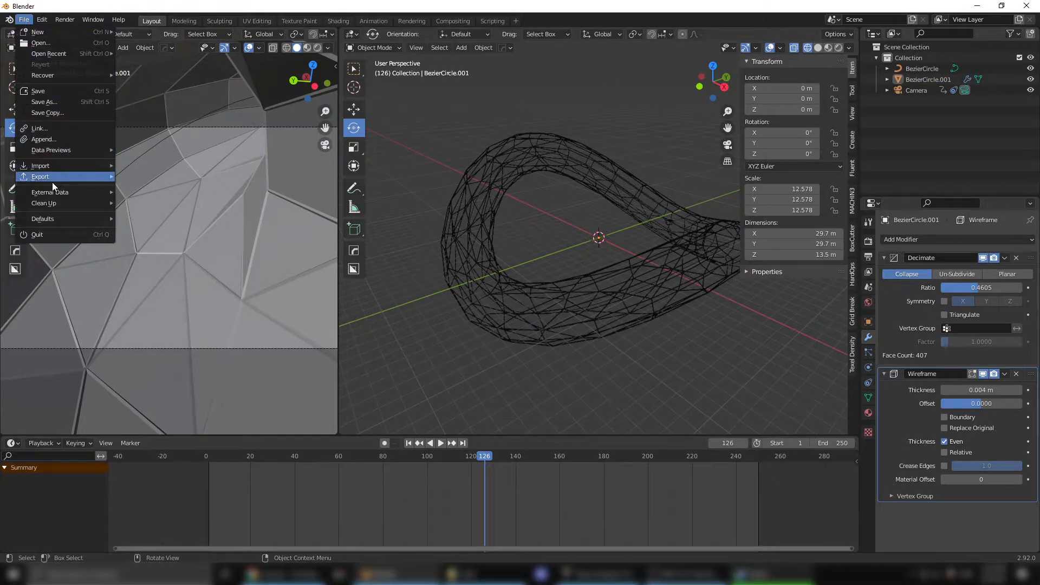
mouse_move(60, 181)
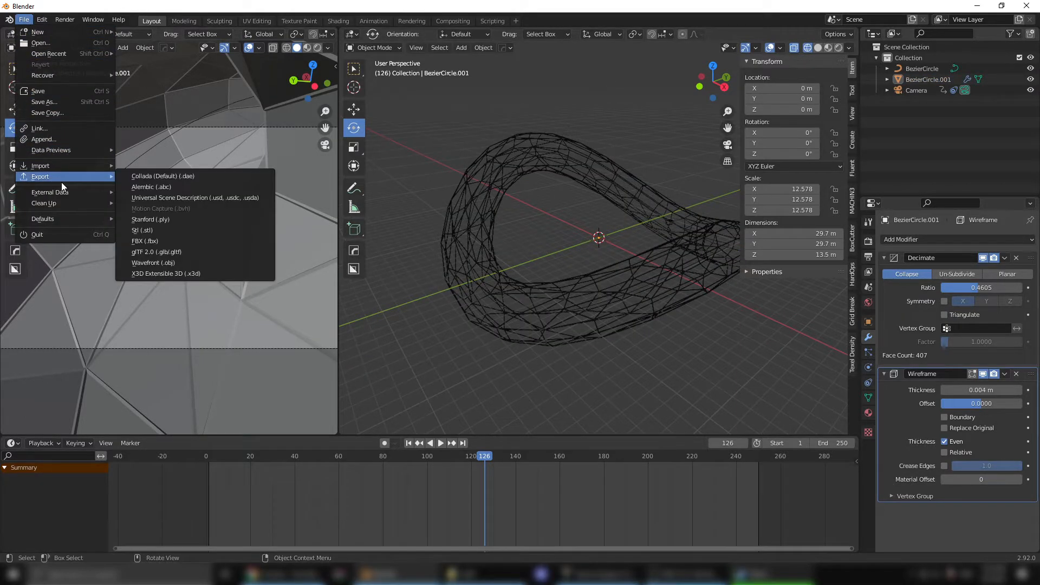
left_click(163, 240)
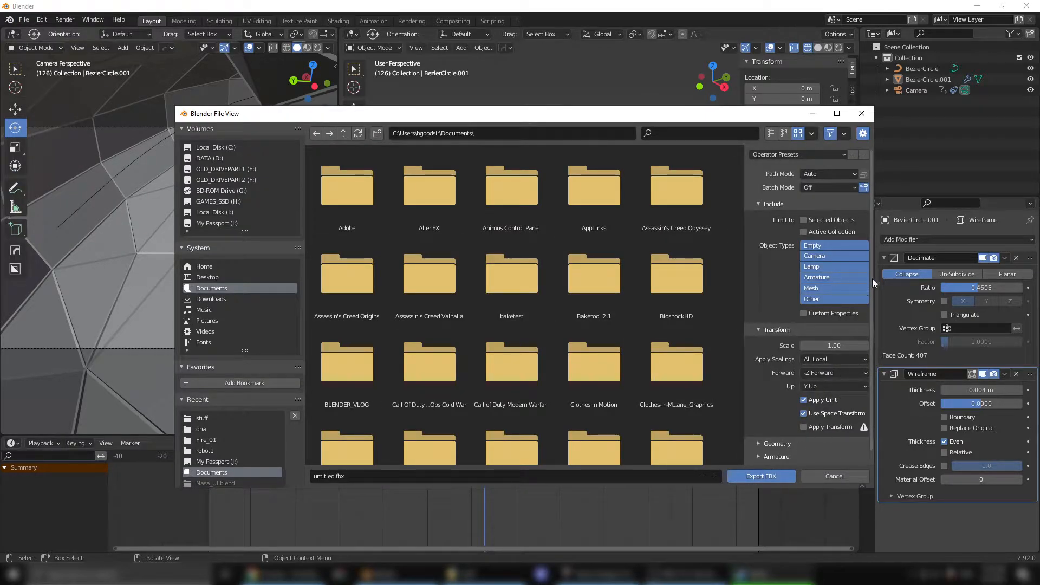
scroll(872, 278, "down", 1)
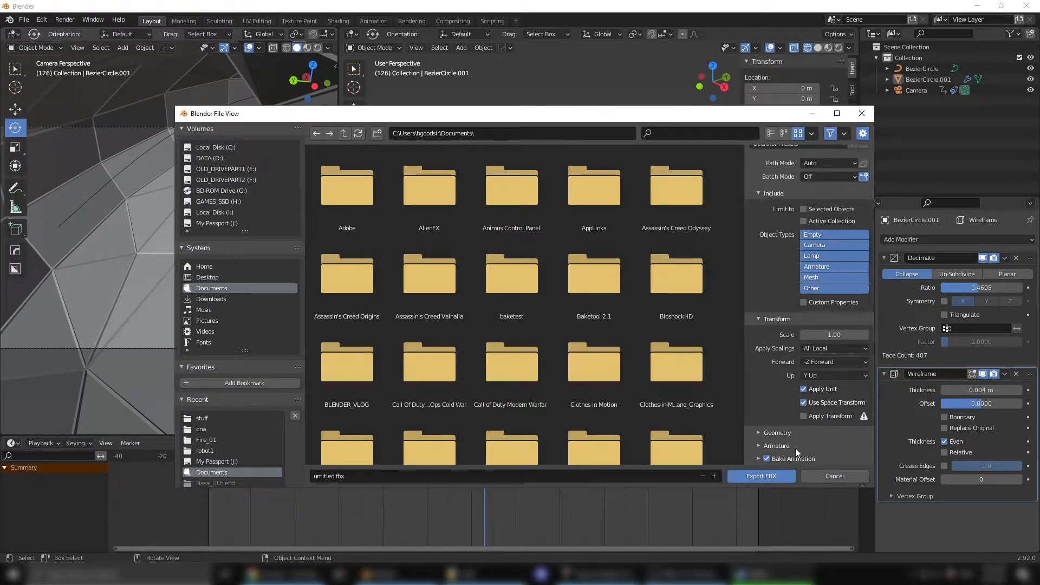
left_click(758, 458)
scroll(794, 375, "down", 5)
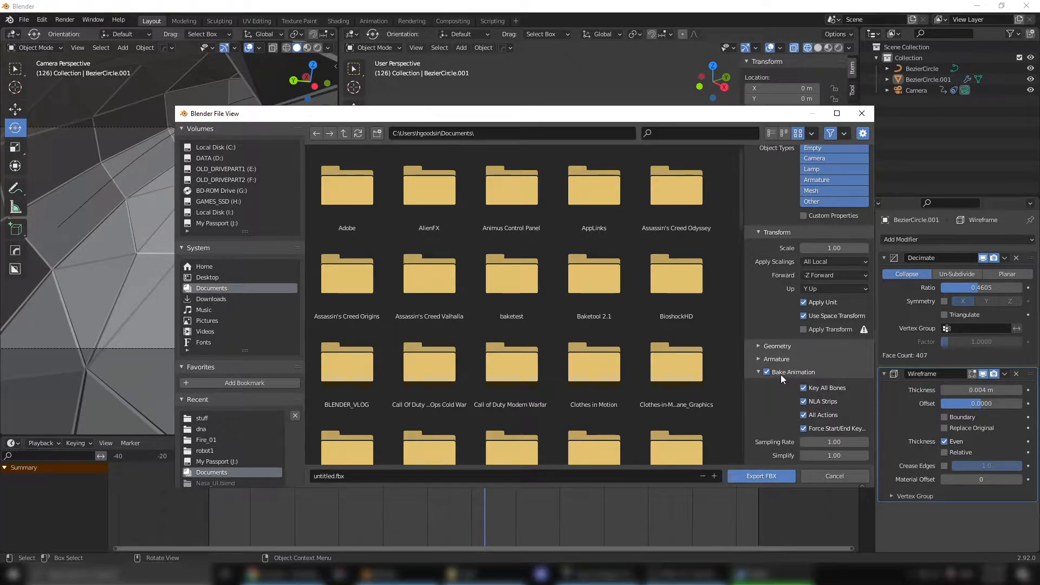
left_click(759, 372)
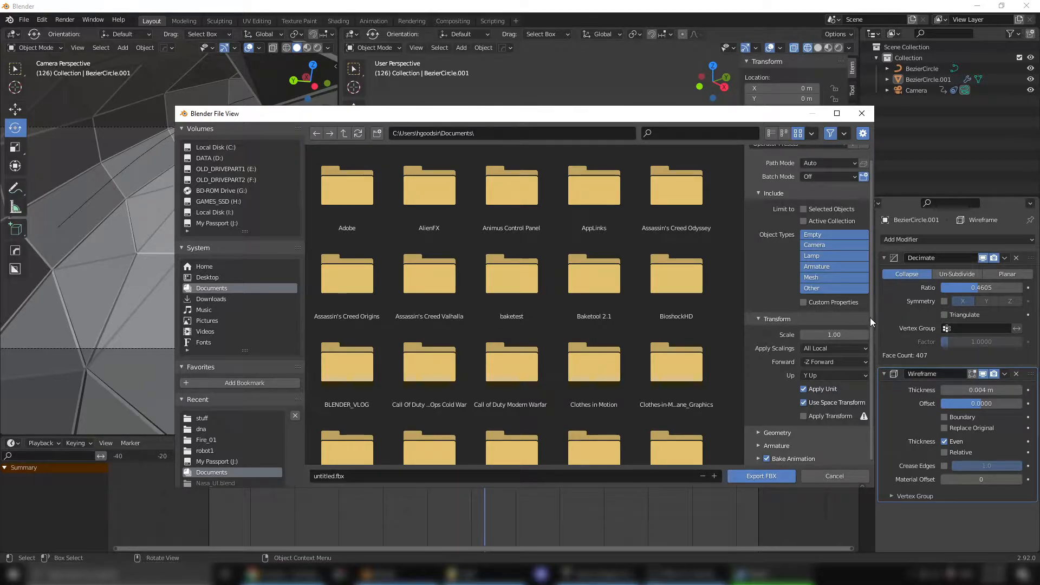
scroll(871, 317, "up", 1)
scroll(873, 277, "down", 1)
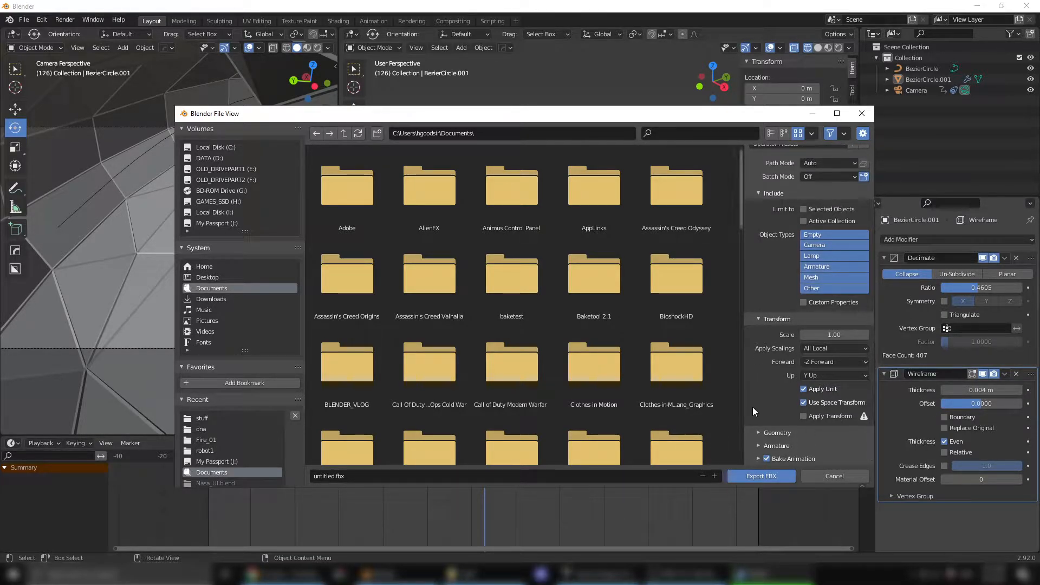
left_click(760, 432)
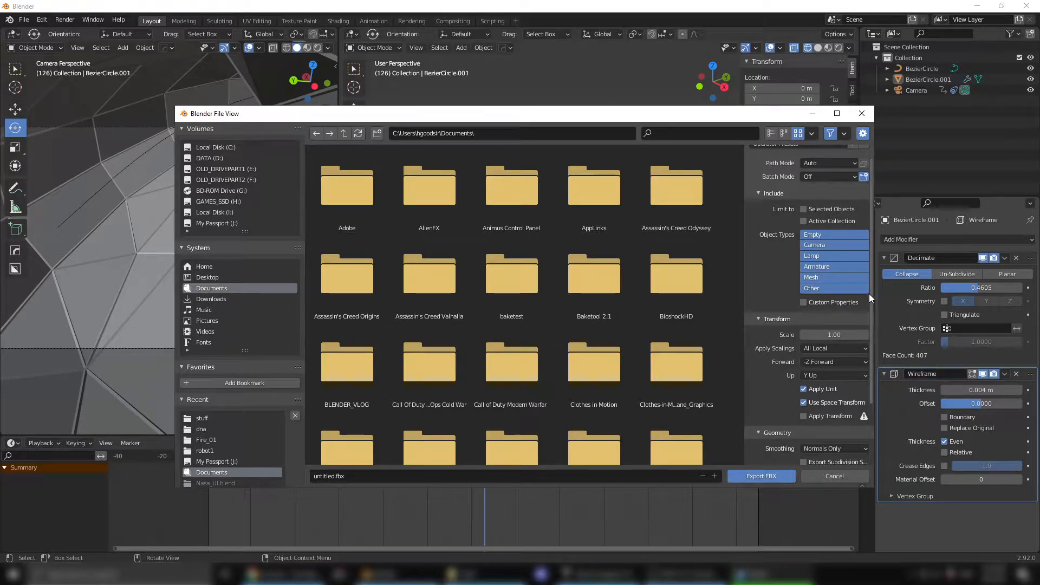
left_click_drag(869, 293, 871, 360)
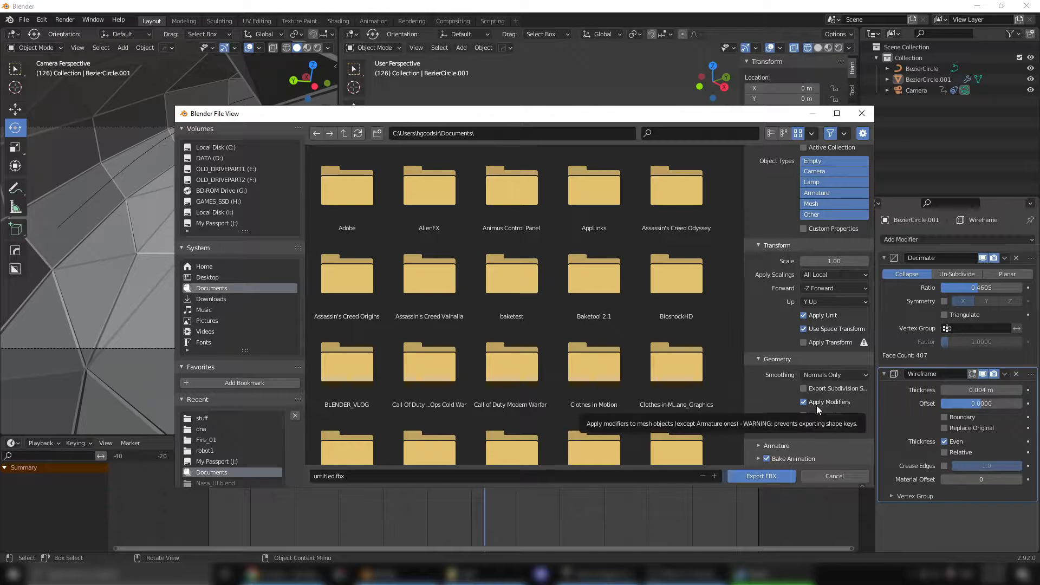
Step: Export the scene as FBX to the Desktop's stuff folder, overwriting the existing tunnelloop.fbx
left_click(204, 277)
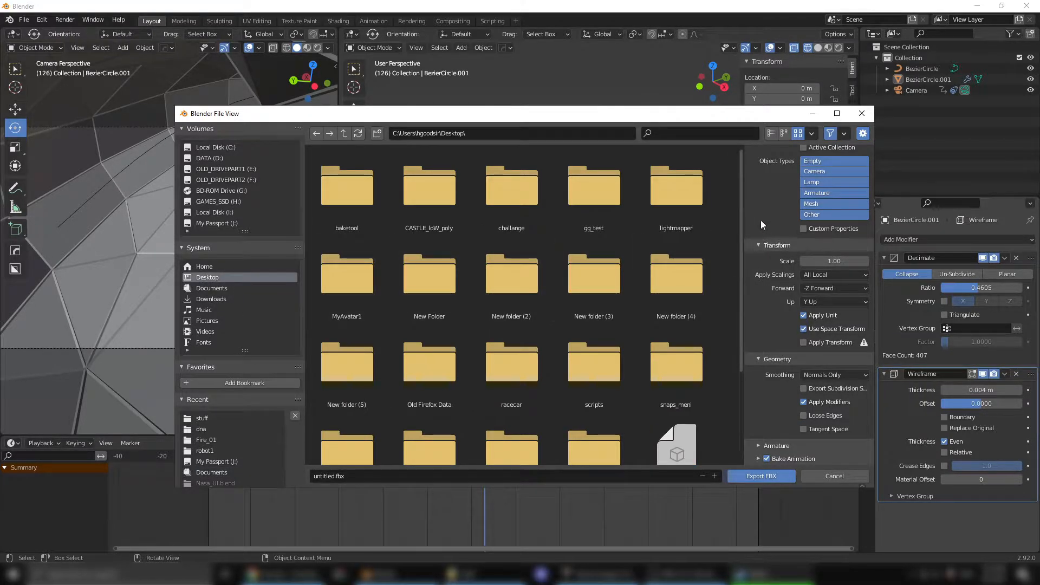
scroll(743, 236, "down", 2)
scroll(743, 235, "down", 3)
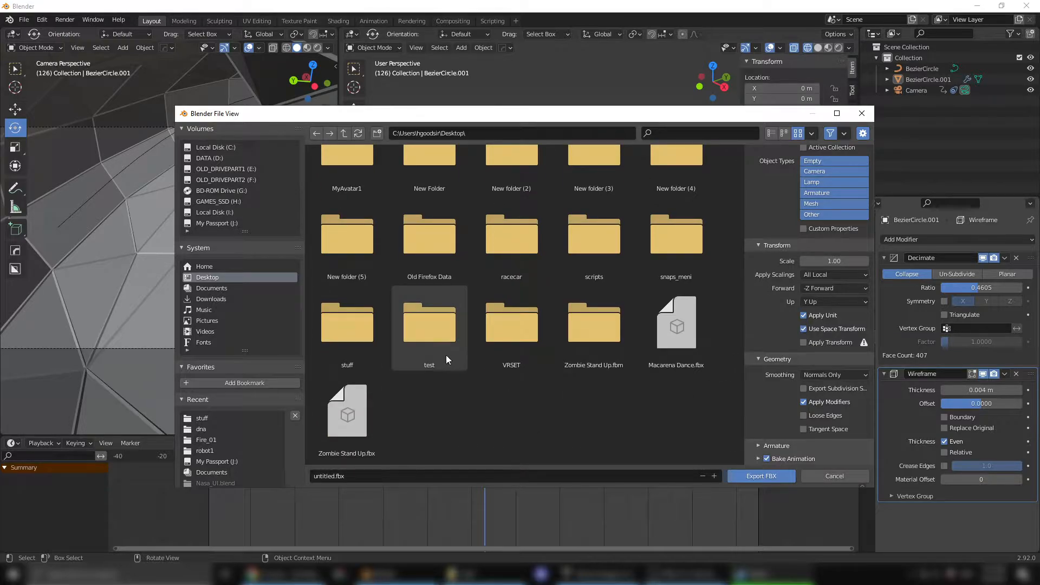
double_click(341, 340)
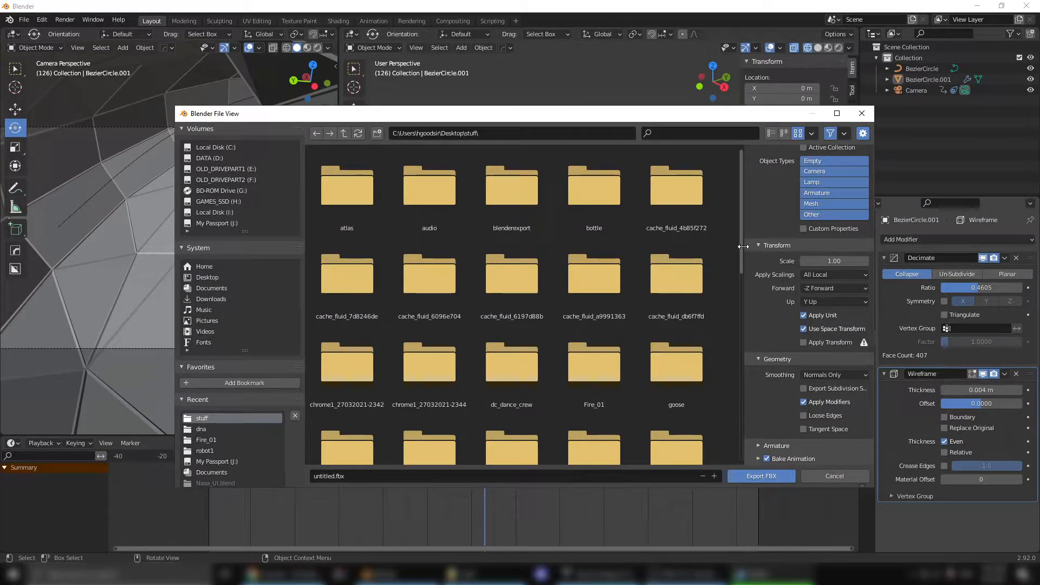
left_click_drag(740, 246, 722, 424)
scroll(723, 424, "down", 2)
left_click(588, 421)
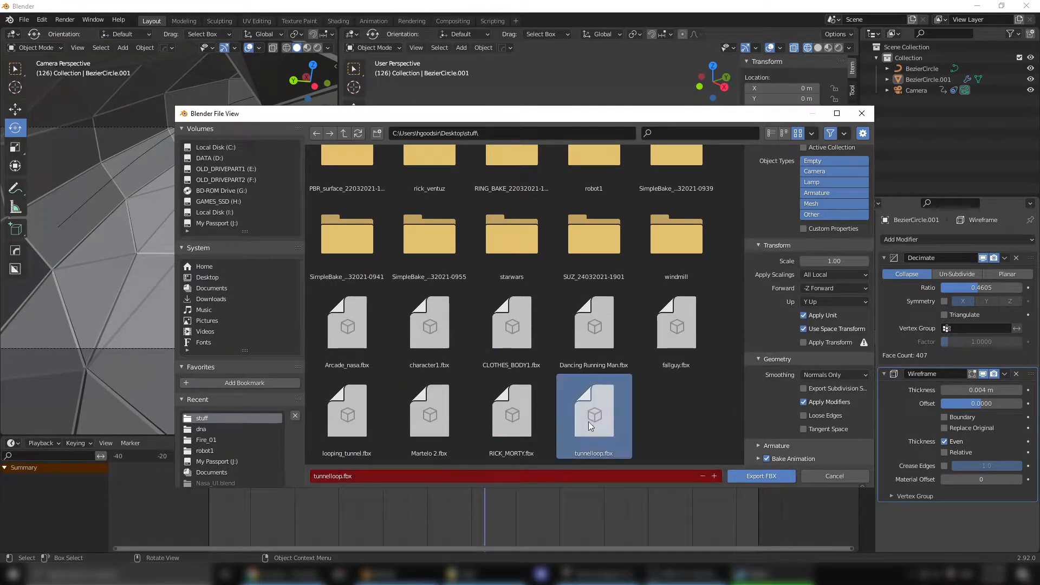
left_click(761, 476)
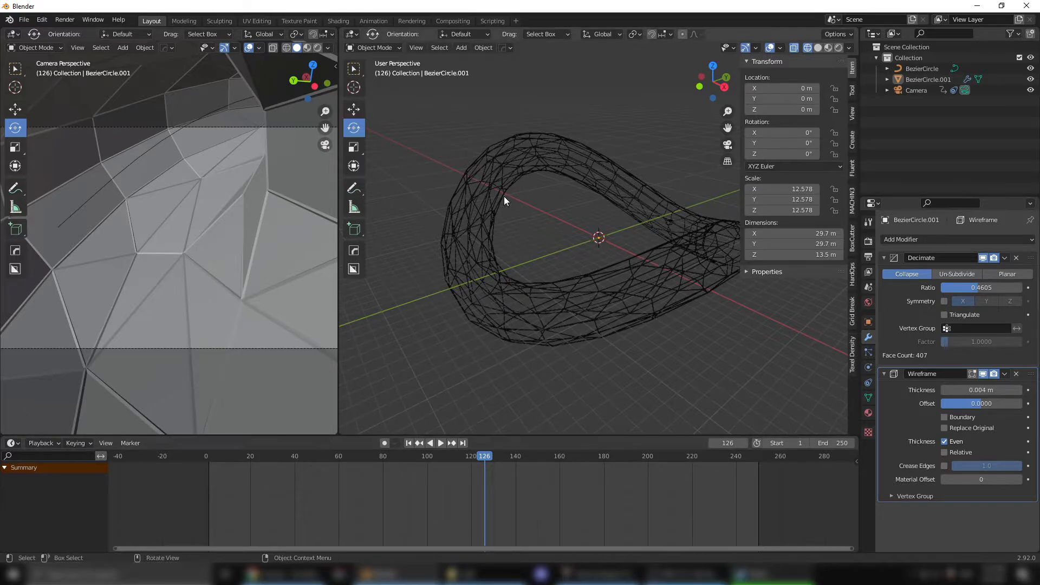
Step: Switch to Ventuz and import the exported tunnel FBX into the hierarchy of 3D Layer 1
left_click(977, 6)
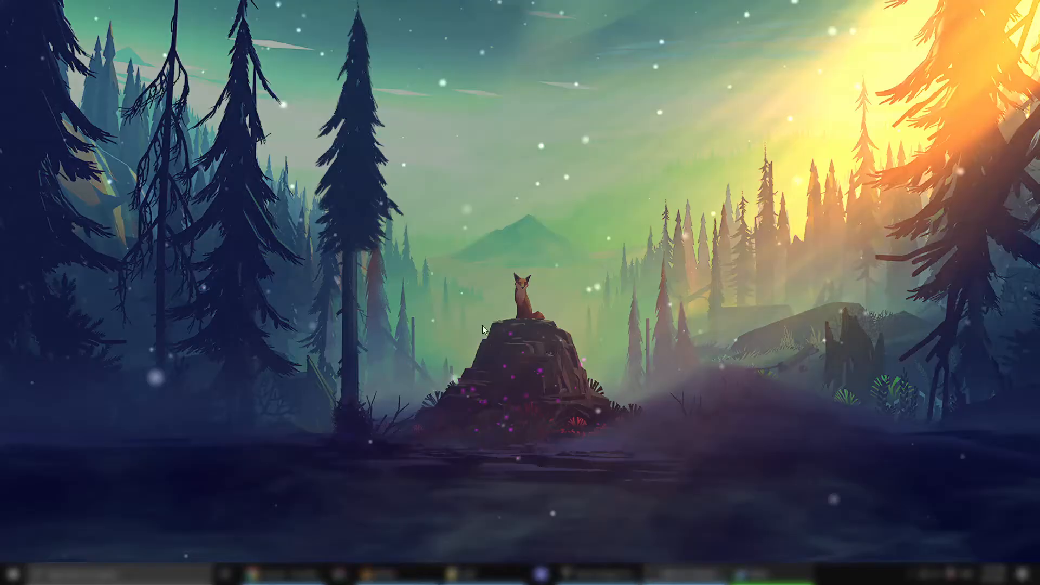
left_click(598, 573)
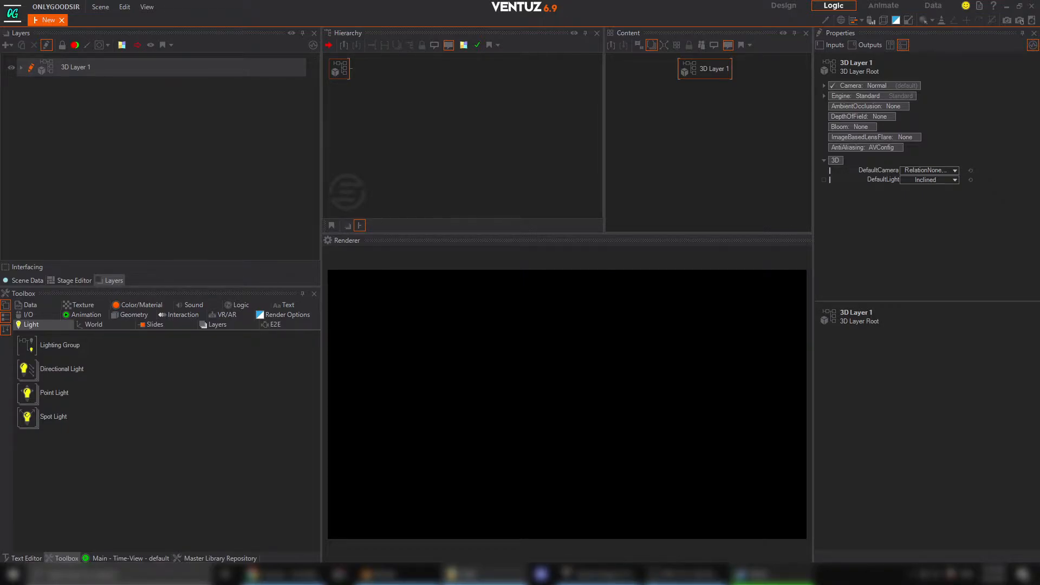
left_click_drag(629, 237, 364, 68)
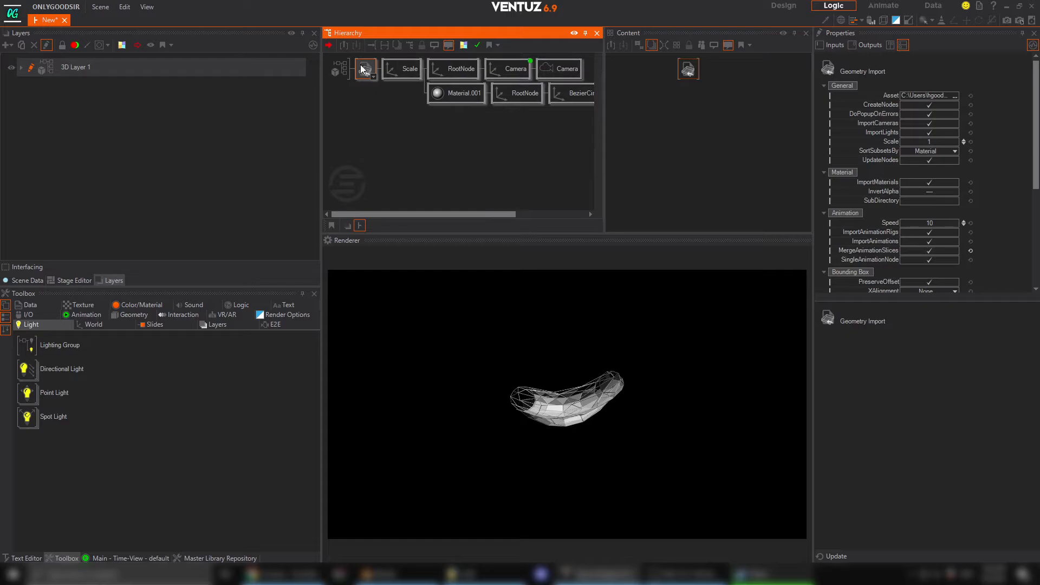
left_click(369, 137)
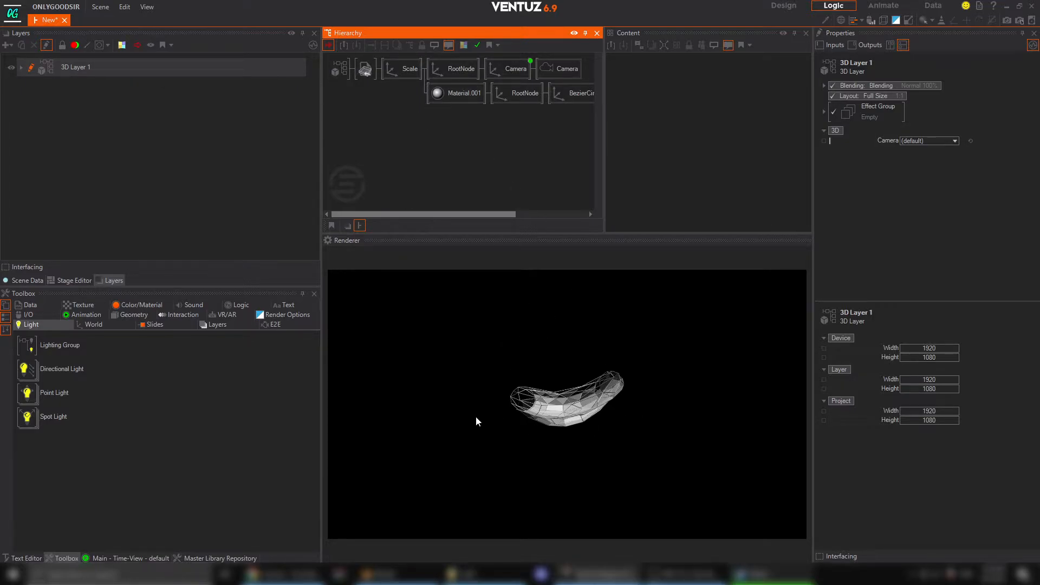
Step: Set the 3D Layer 1 root's camera to the imported local camera named Camera
left_click(92, 67)
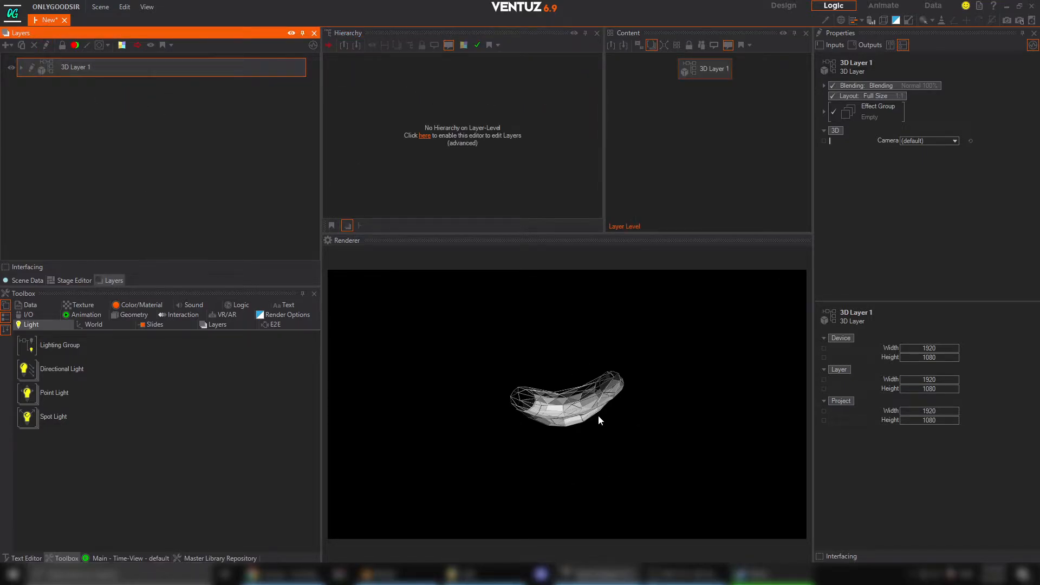
left_click(31, 67)
left_click(337, 70)
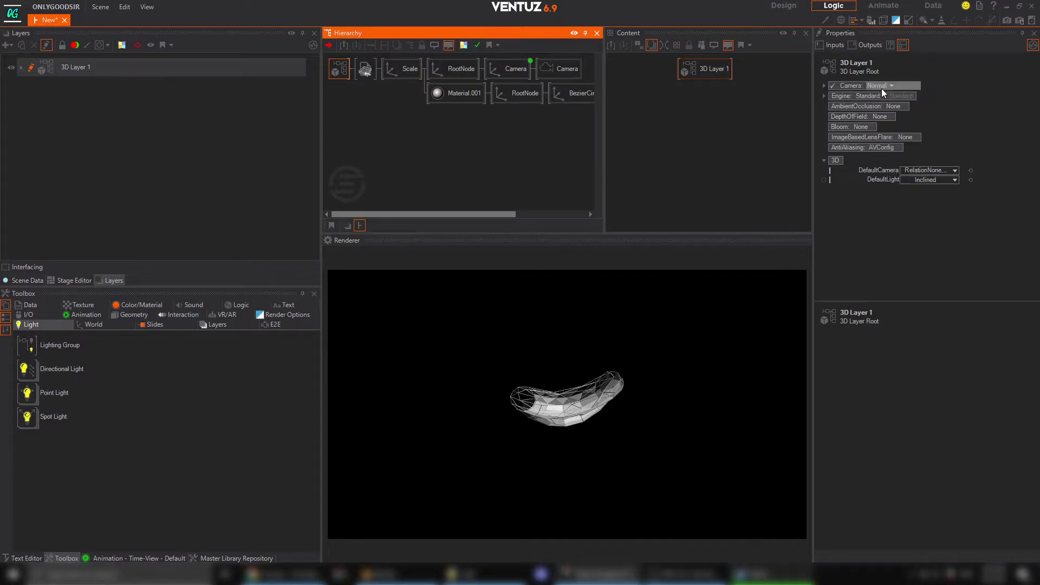
left_click(824, 86)
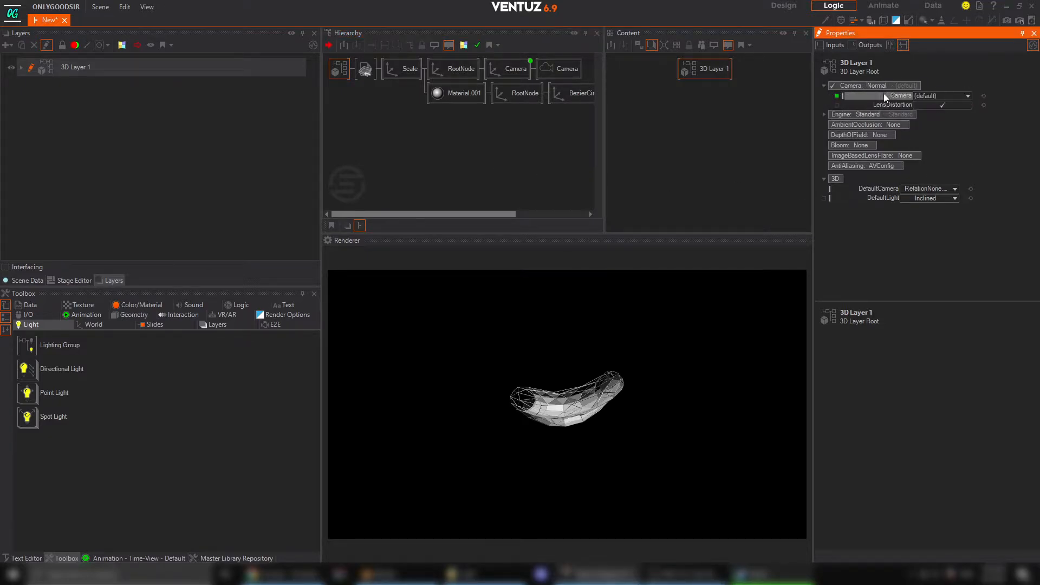
left_click(967, 96)
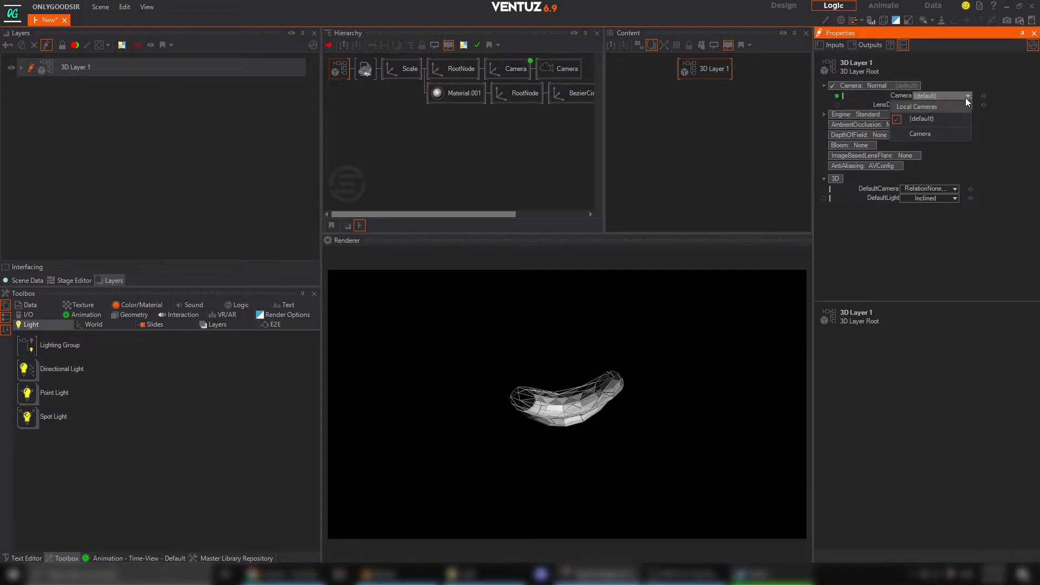
left_click(930, 136)
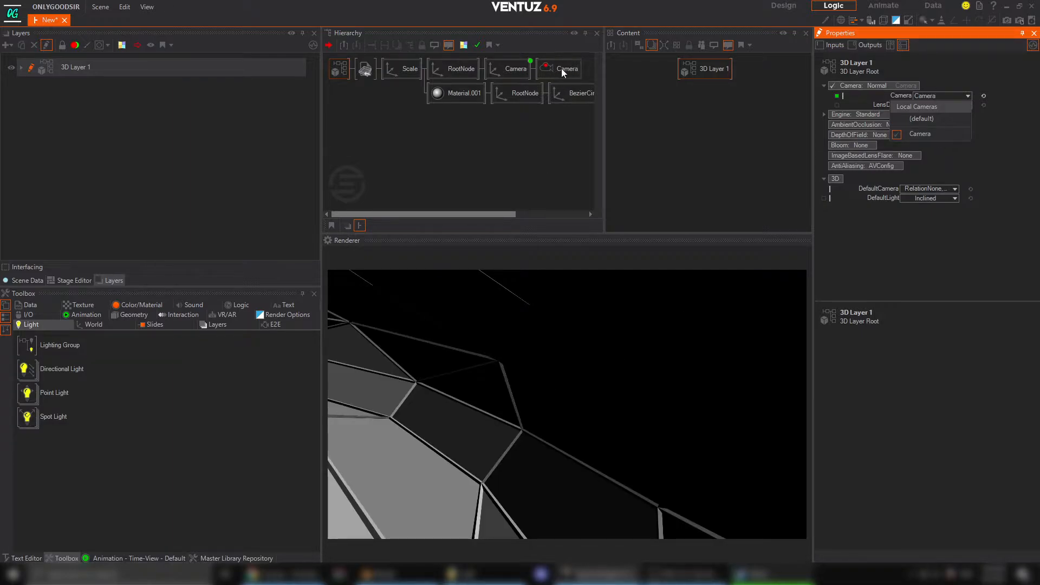
Step: Open the imported camera axis's keyframe animation in the Time-View and scrub through it to check the flight through the tunnel
left_click(986, 61)
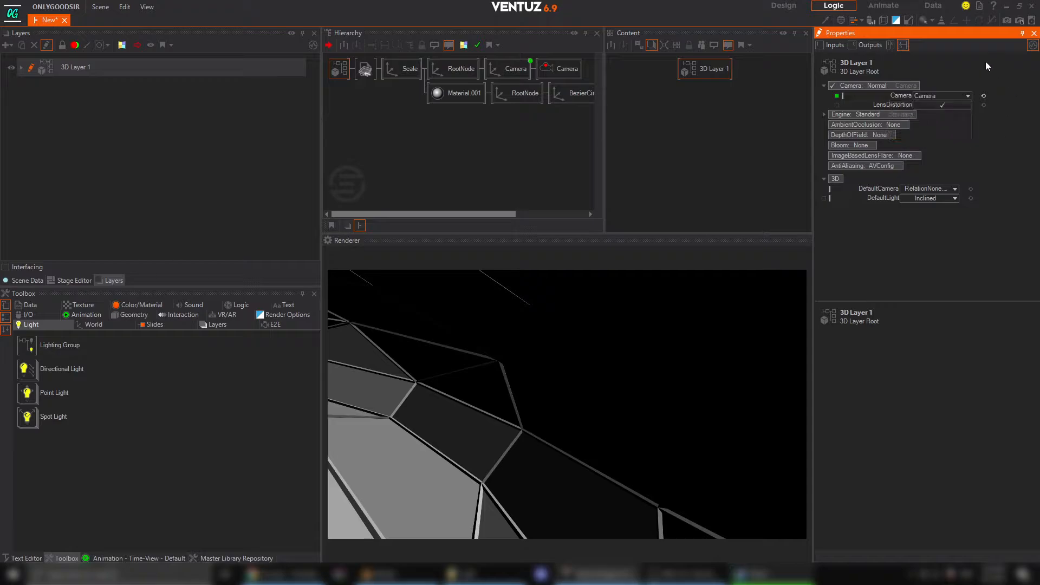
left_click(512, 65)
left_click(709, 117)
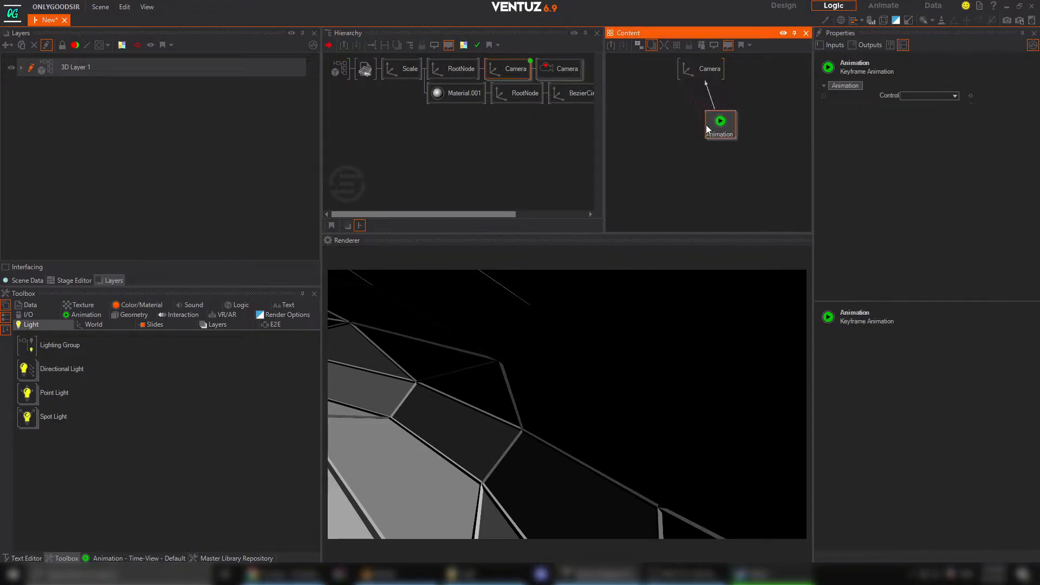
left_click_drag(696, 110, 697, 127)
left_click(139, 559)
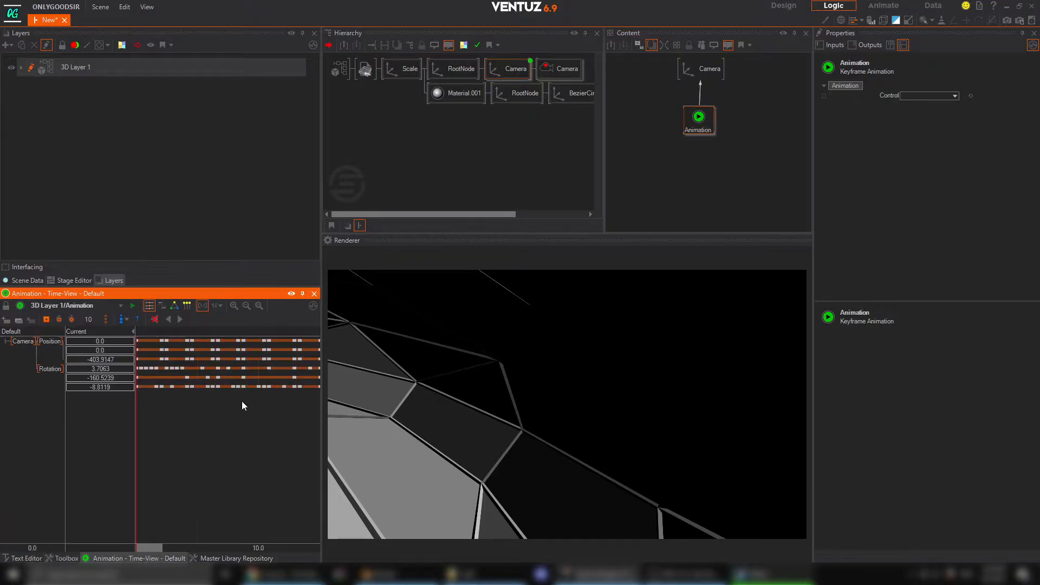
scroll(219, 408, "down", 8)
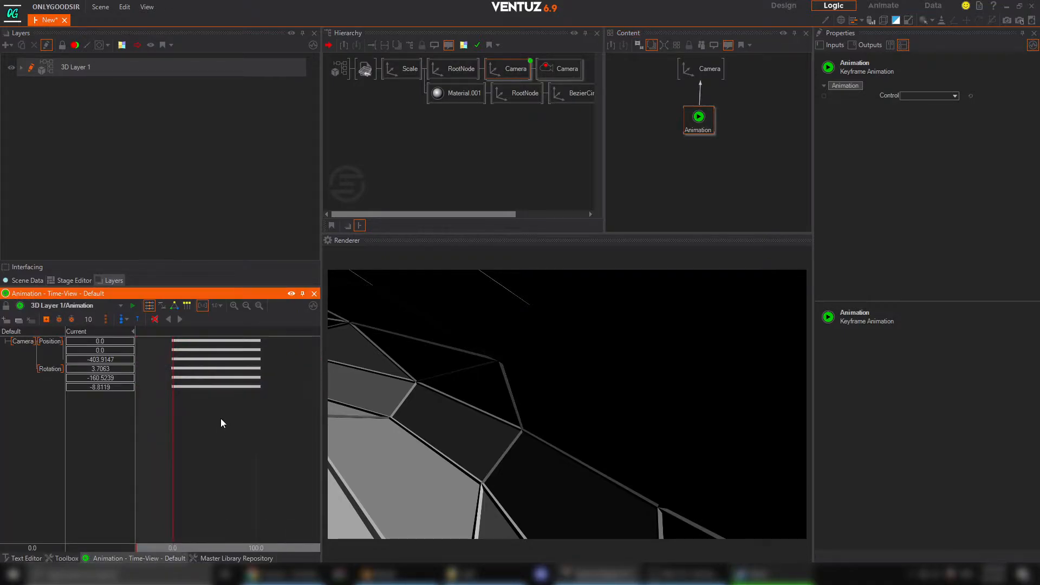
left_click_drag(266, 427, 174, 425)
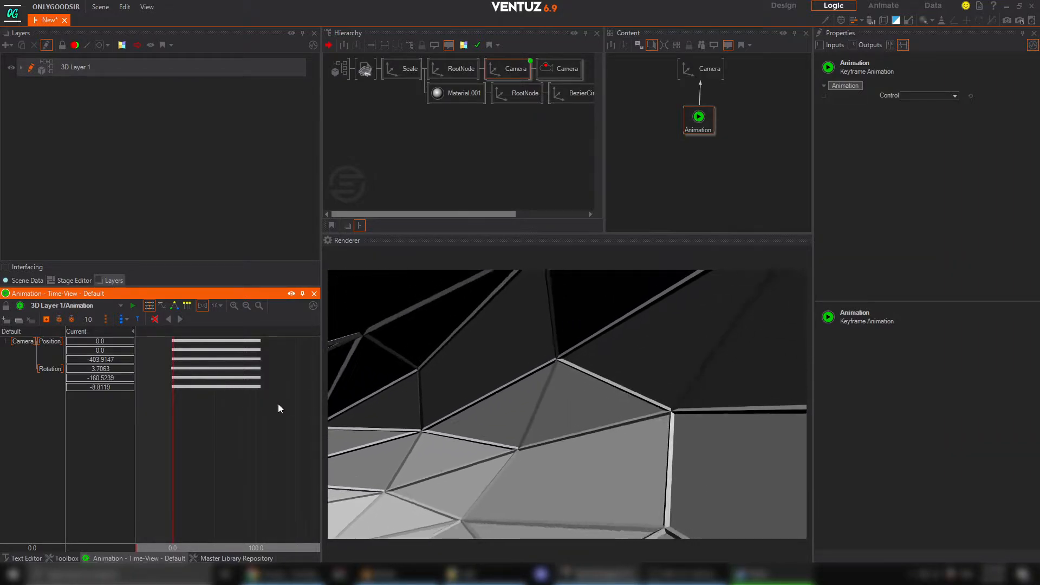
left_click(226, 404)
left_click_drag(227, 433, 172, 433)
Step: Add a Simple Control node beside the camera's Animation node, link it to the animation's Control input and test its Progress
left_click_drag(711, 122, 681, 123)
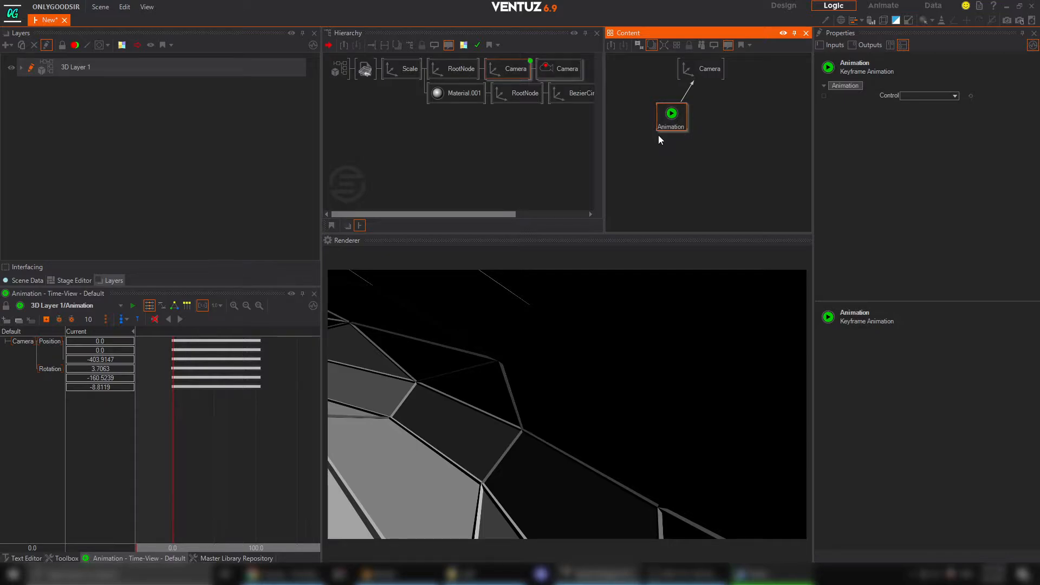
left_click(730, 163)
type("mo")
key("BackSpace")
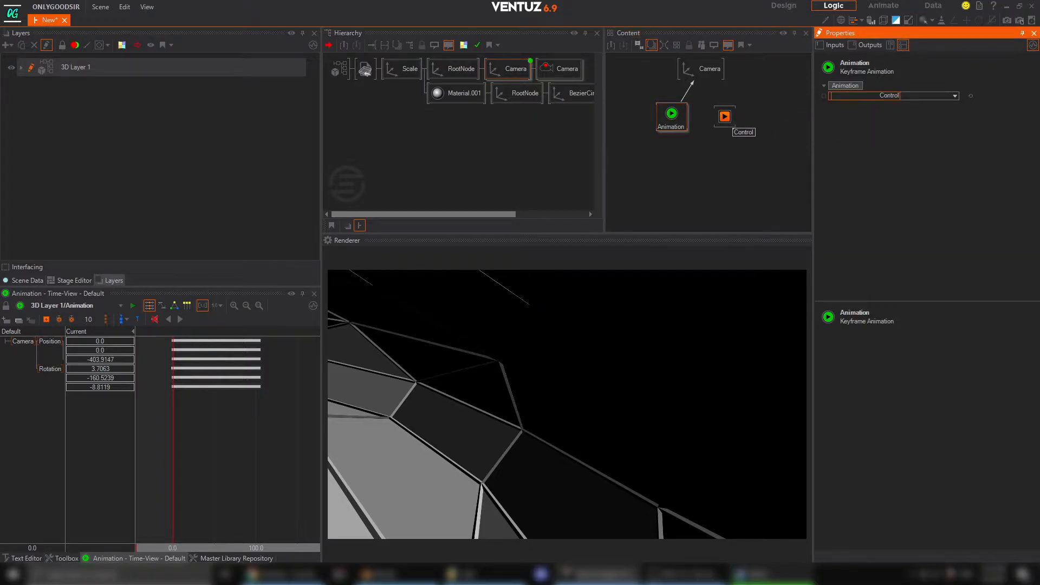
left_click_drag(733, 120, 727, 125)
mouse_move(911, 99)
left_mouse_down()
mouse_move(956, 95)
mouse_move(900, 99)
left_mouse_up()
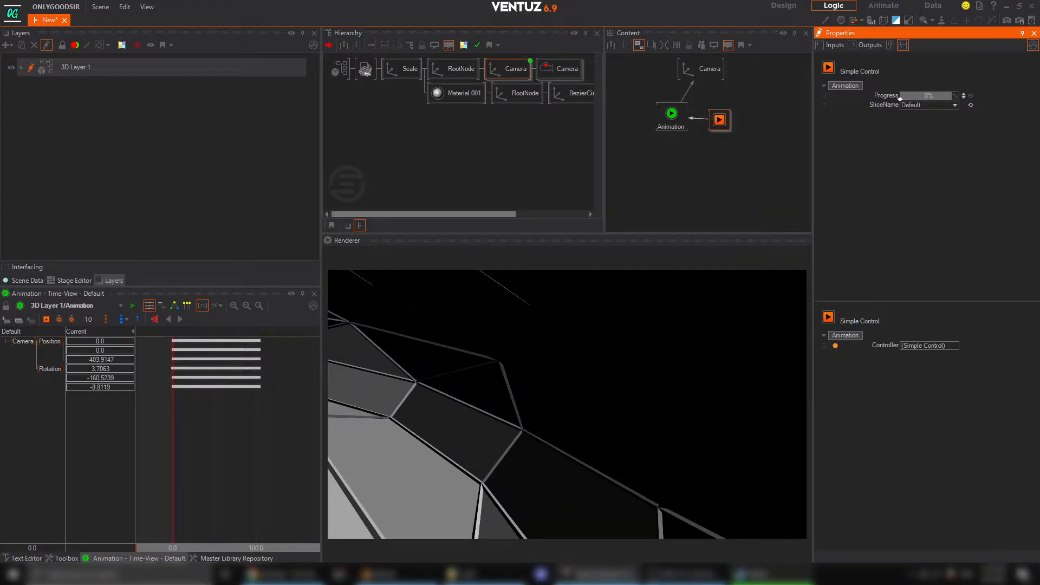
Step: Add a Mover node and bind its value to the Simple Control's Progress
double_click(743, 131)
type("mover")
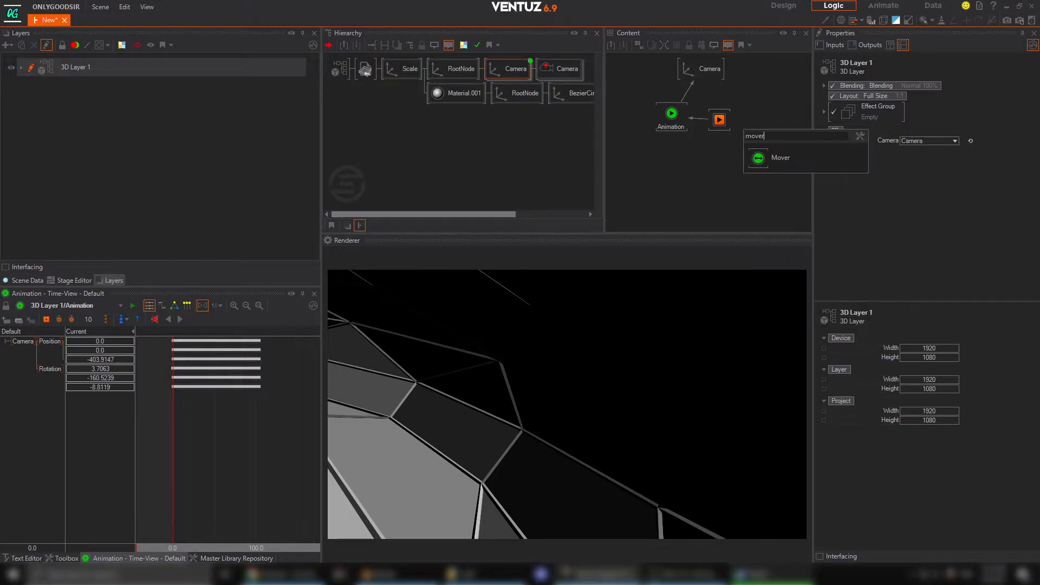
left_click(761, 124)
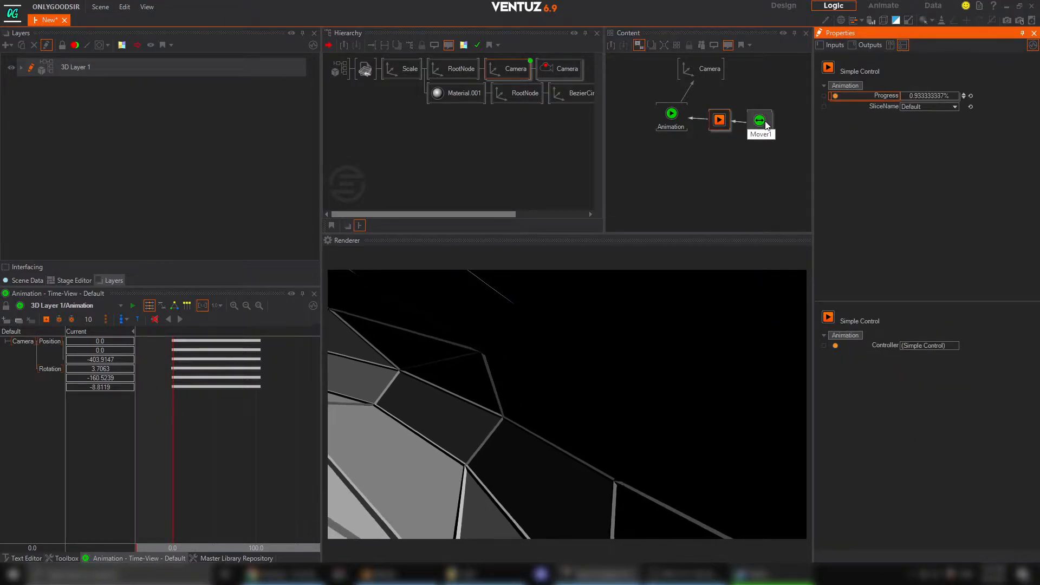
left_click_drag(767, 124, 776, 111)
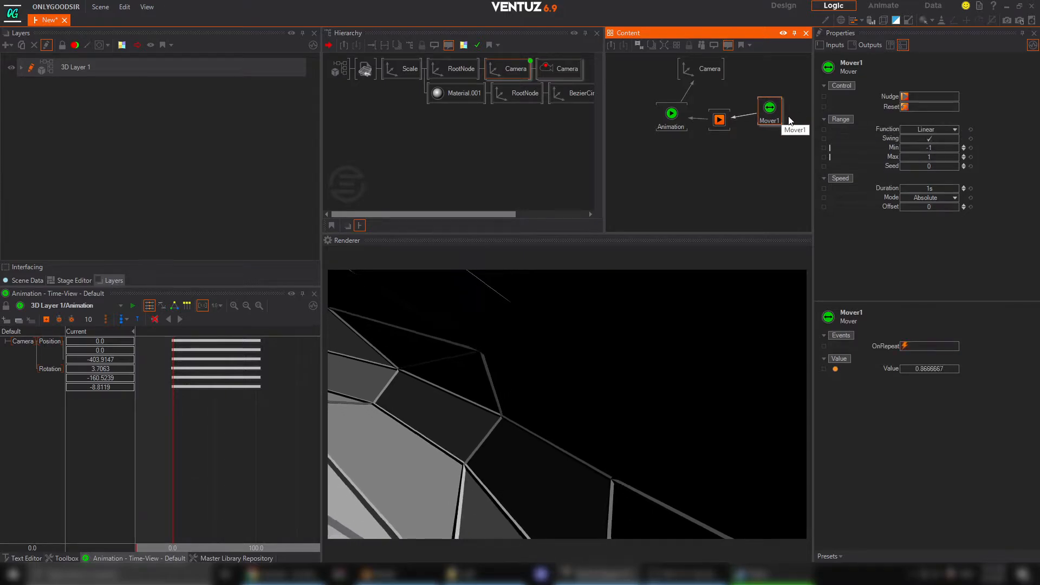
Step: Turn off the Mover's Swing and set its Min to 100, Max to 0 and Duration to 20 s
left_click(922, 138)
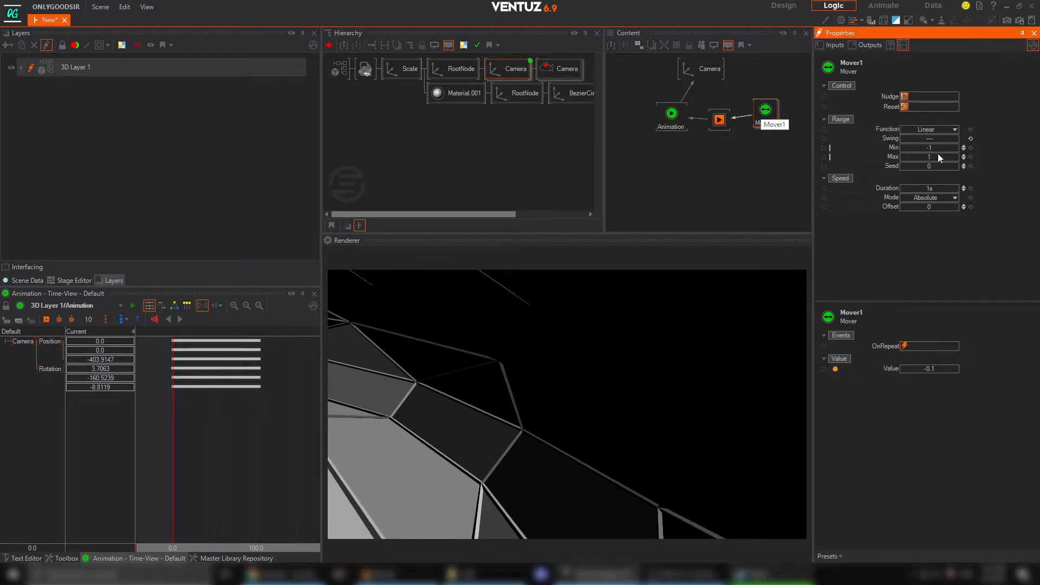
left_click(929, 147)
type("100")
left_click(935, 156)
type("0")
key("Return")
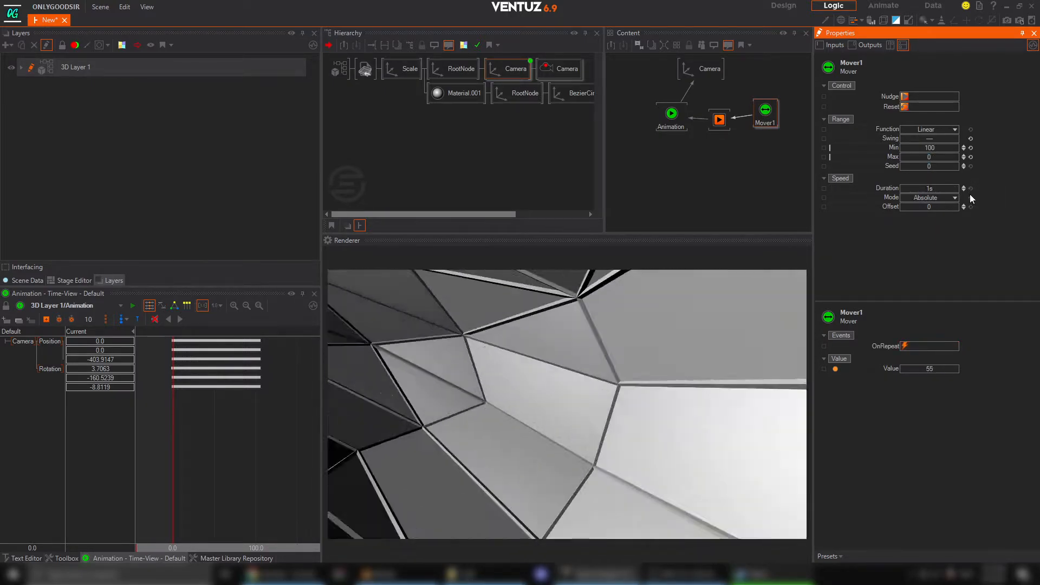
left_click(944, 189)
type("20")
key("Return")
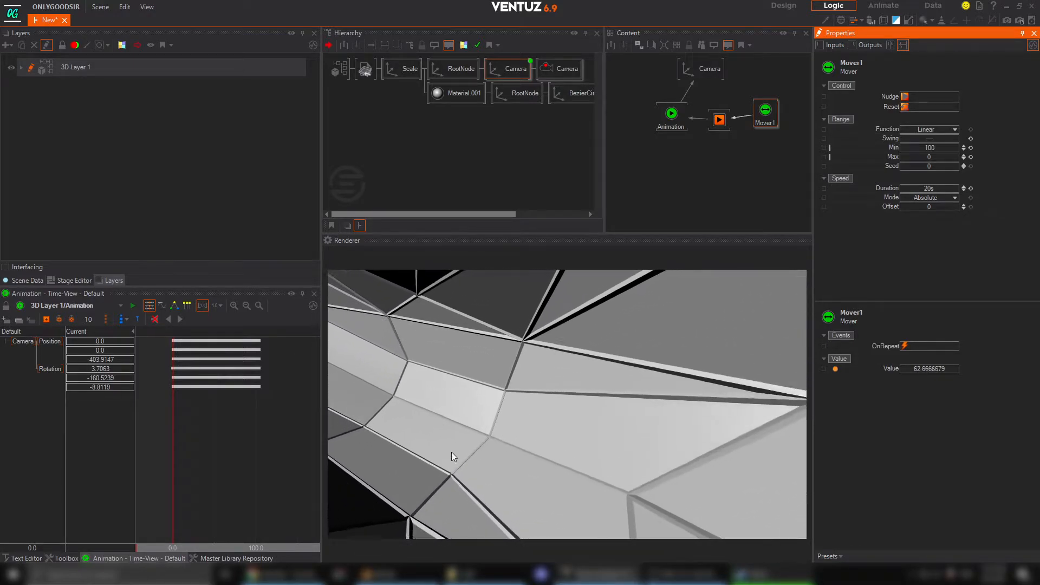
Step: Adjust the imported camera to Pan 124, Fov 97.6744 and Tilt -3.1 so it looks along the tunnel
left_click(571, 78)
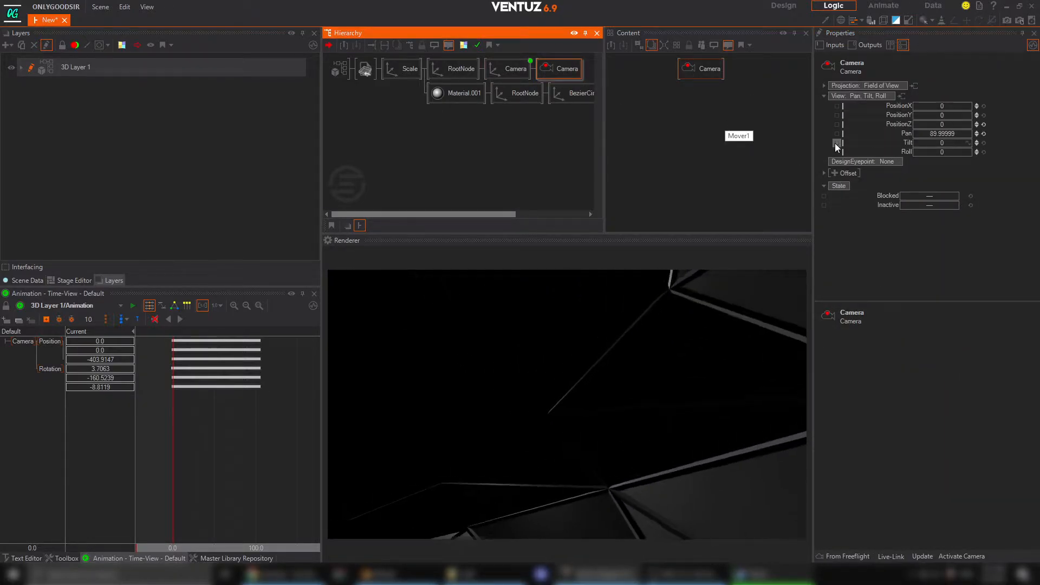
left_click(823, 86)
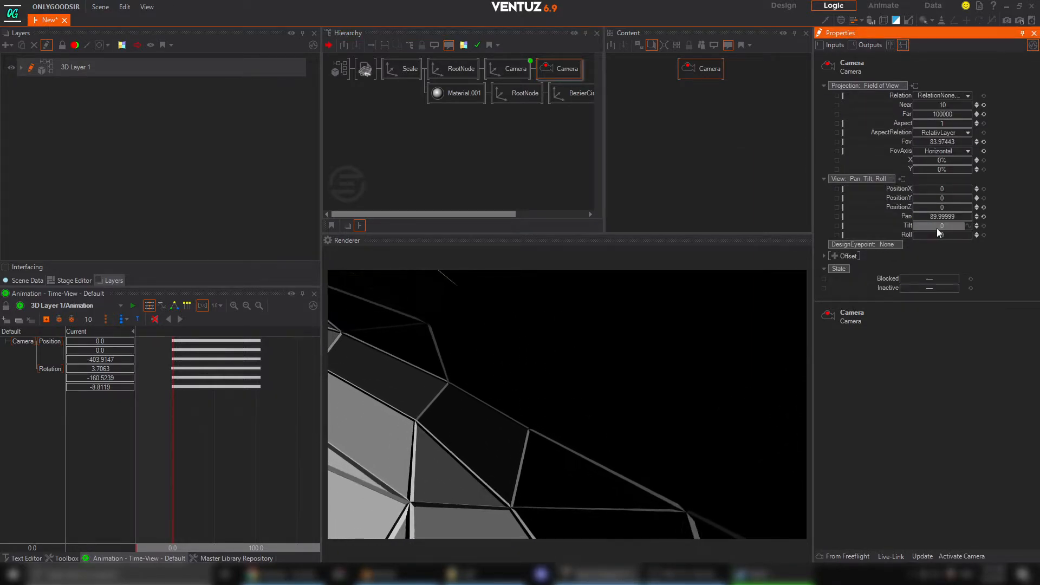
left_click_drag(944, 215, 974, 214)
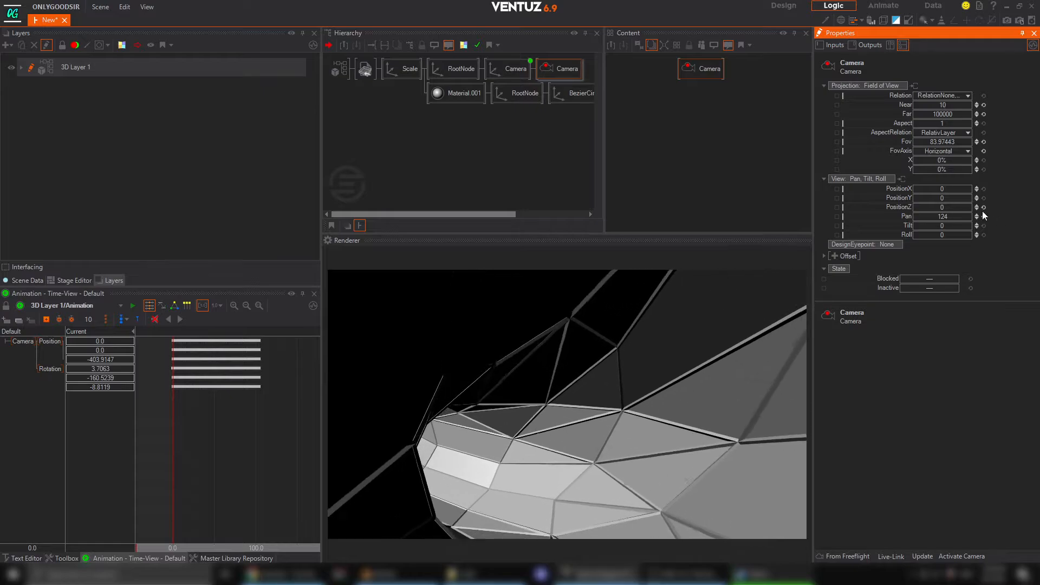
left_click_drag(938, 140, 970, 138)
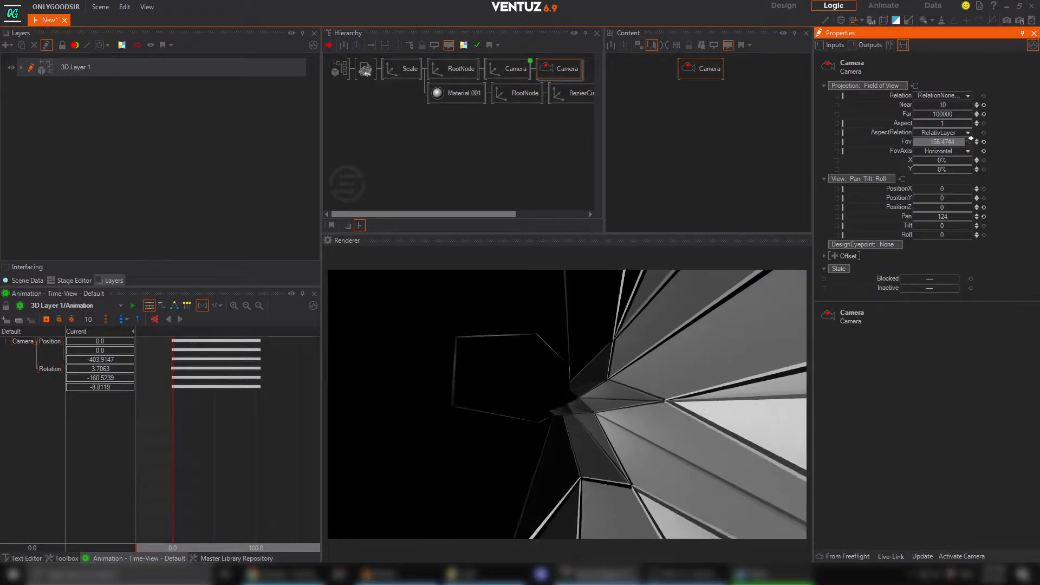
mouse_move(970, 139)
left_mouse_down()
mouse_move(913, 144)
mouse_move(970, 139)
mouse_move(956, 140)
left_mouse_up()
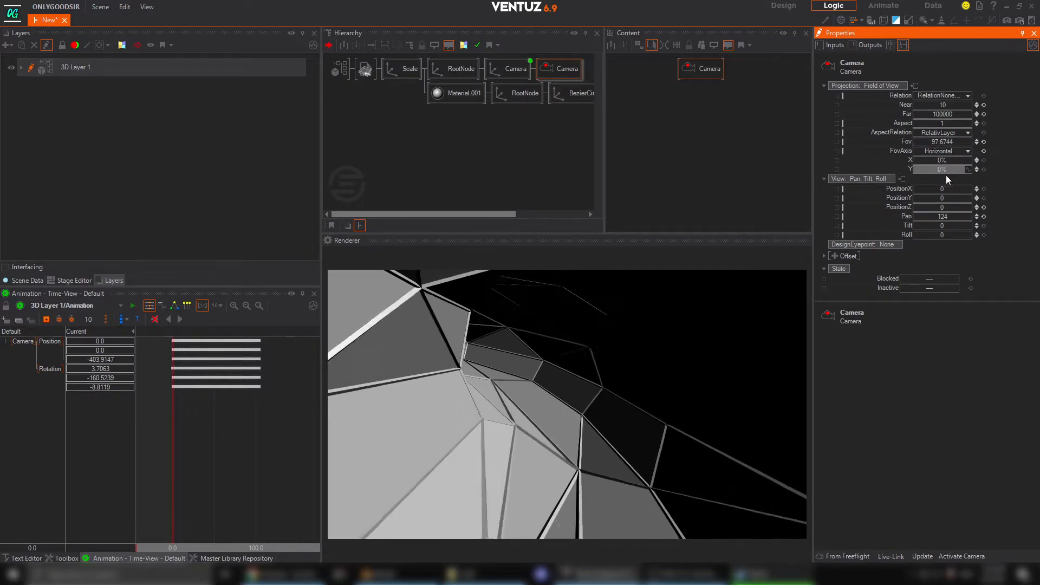
mouse_move(945, 226)
left_mouse_down()
mouse_move(962, 222)
mouse_move(931, 227)
left_mouse_up()
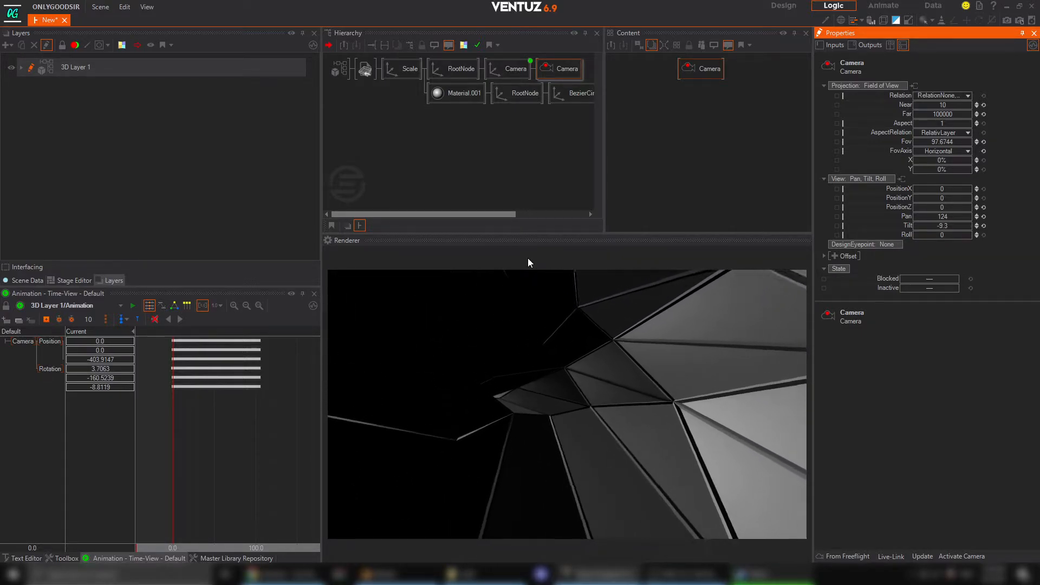
left_click_drag(937, 226, 970, 224)
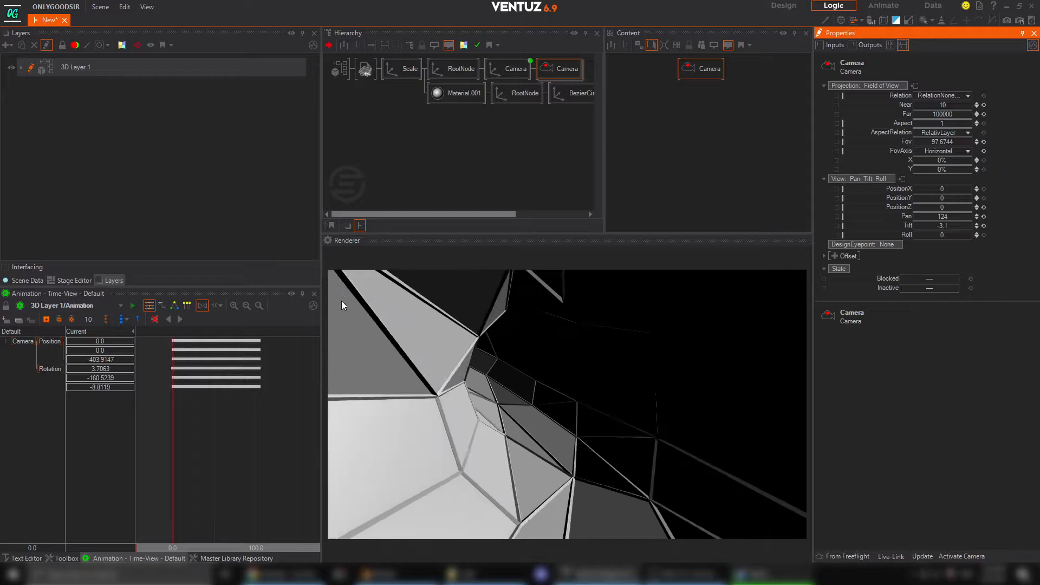
Step: Add a Point Light to the hierarchy directly before Material.001
left_click(62, 558)
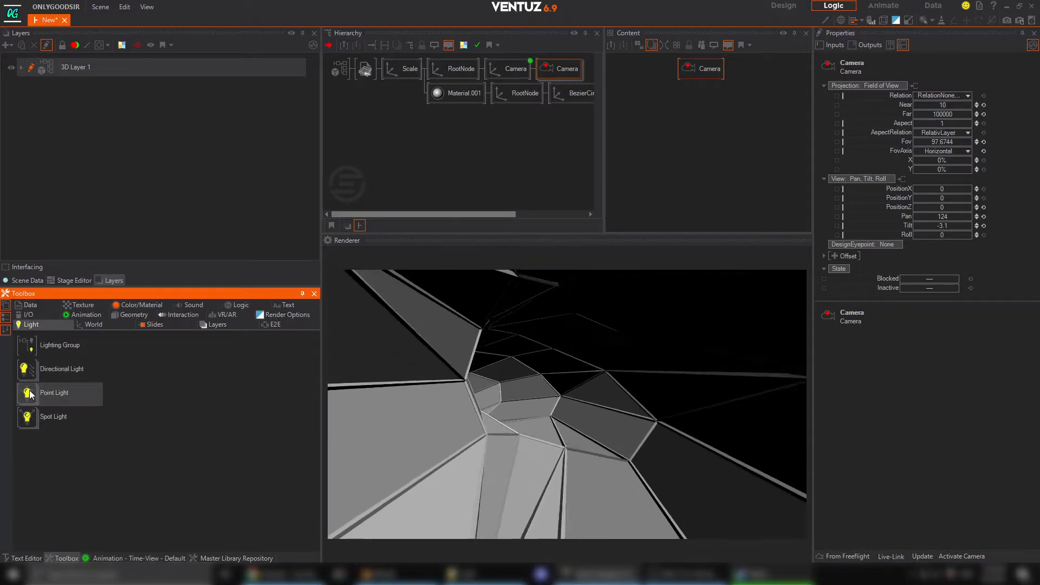
left_click_drag(32, 401, 433, 198)
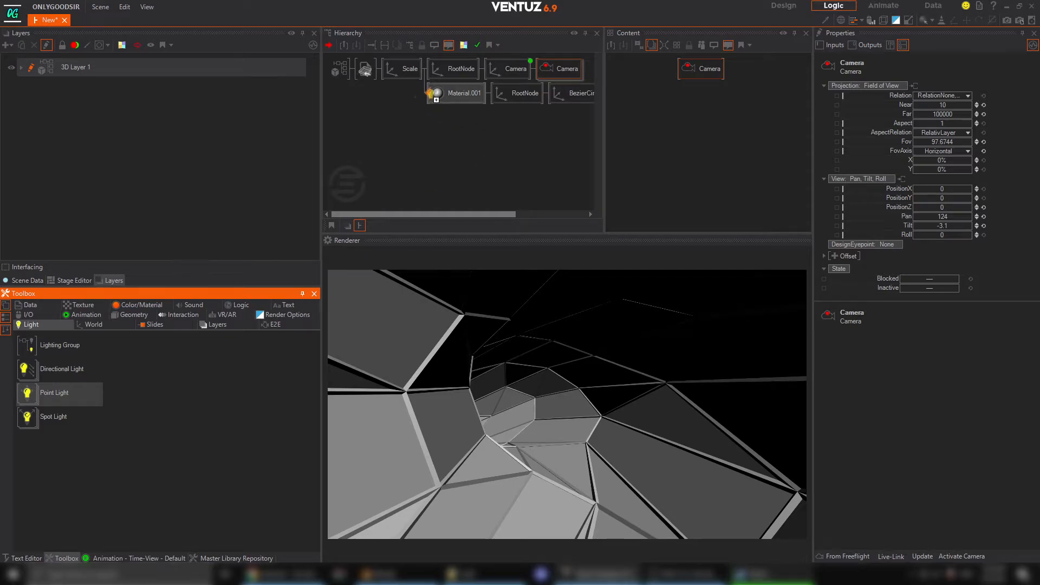
left_click_drag(431, 93, 436, 96)
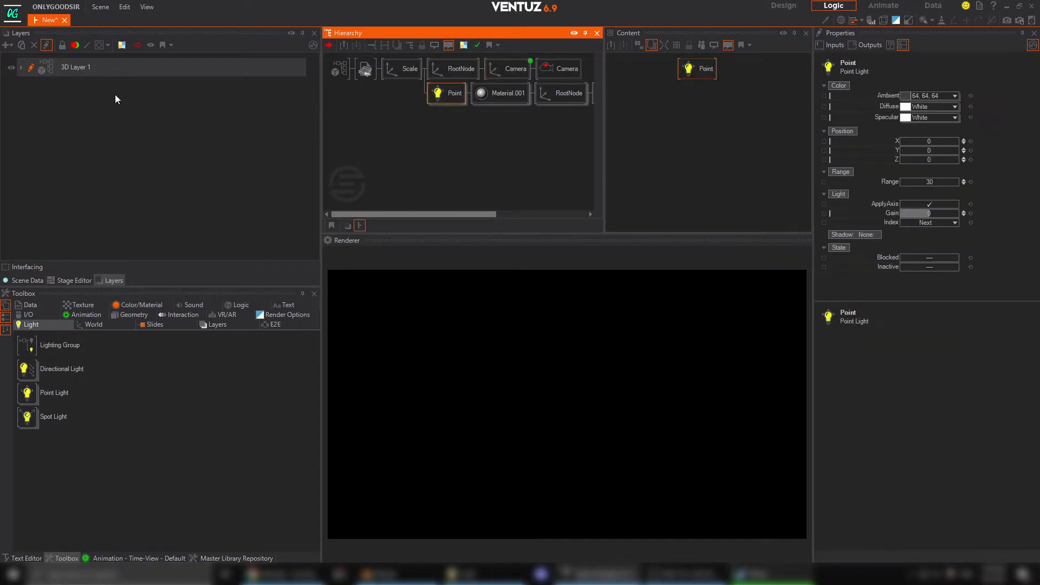
Step: Switch the 3D Layer 1 root's camera to (default)
left_click(339, 68)
left_click(981, 95)
left_click(967, 96)
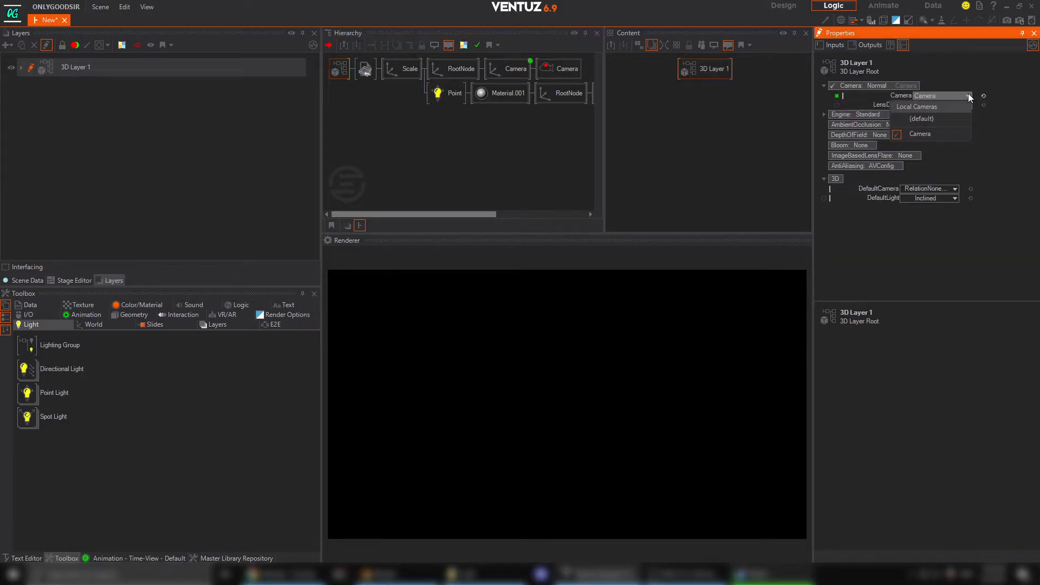
left_click(997, 60)
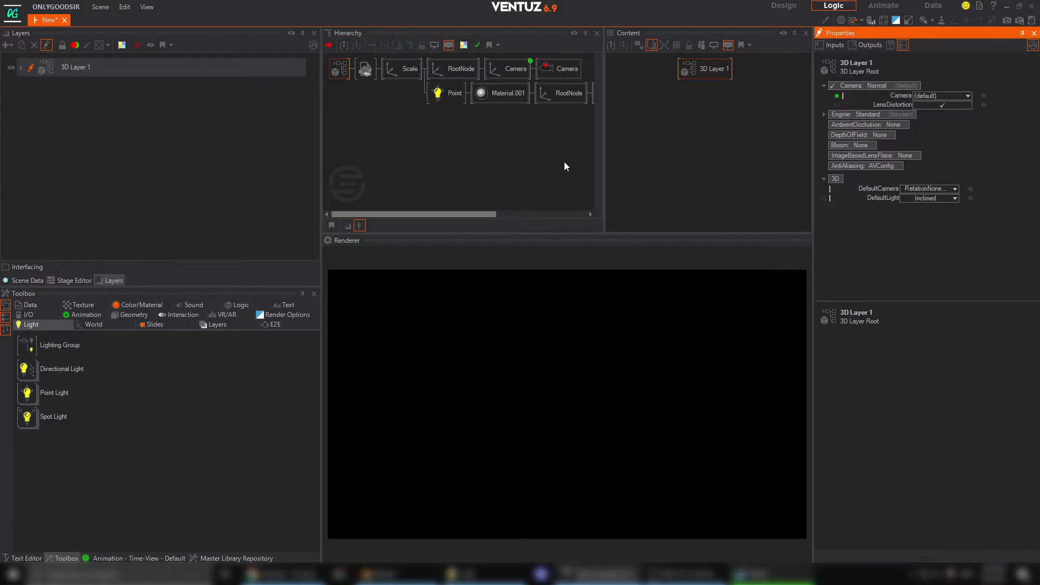
Step: Compare the scene with the Point light inactive and active, and set its Range to 667 and Gain to 15.56
left_click(439, 95)
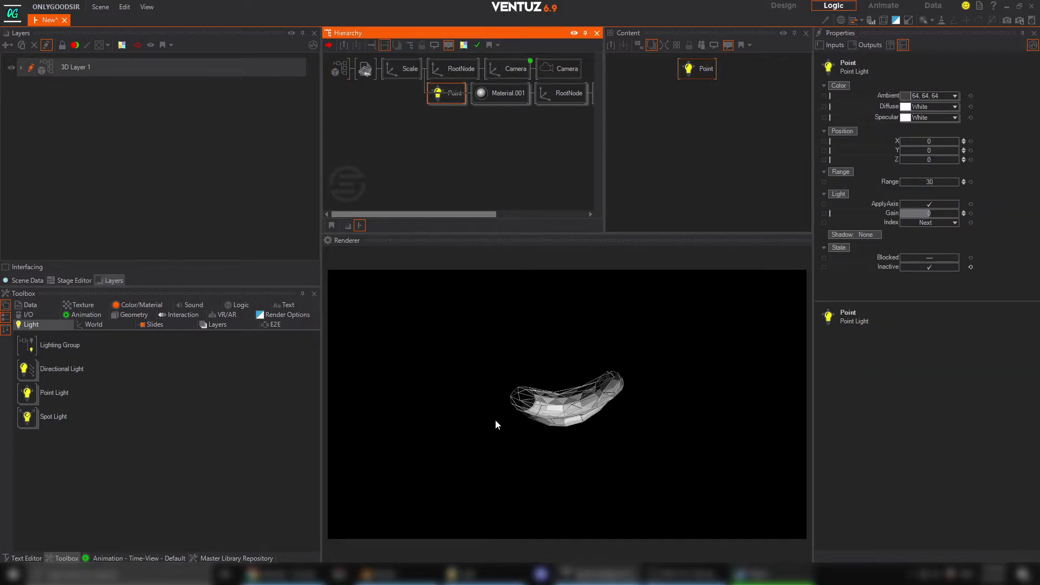
key("i")
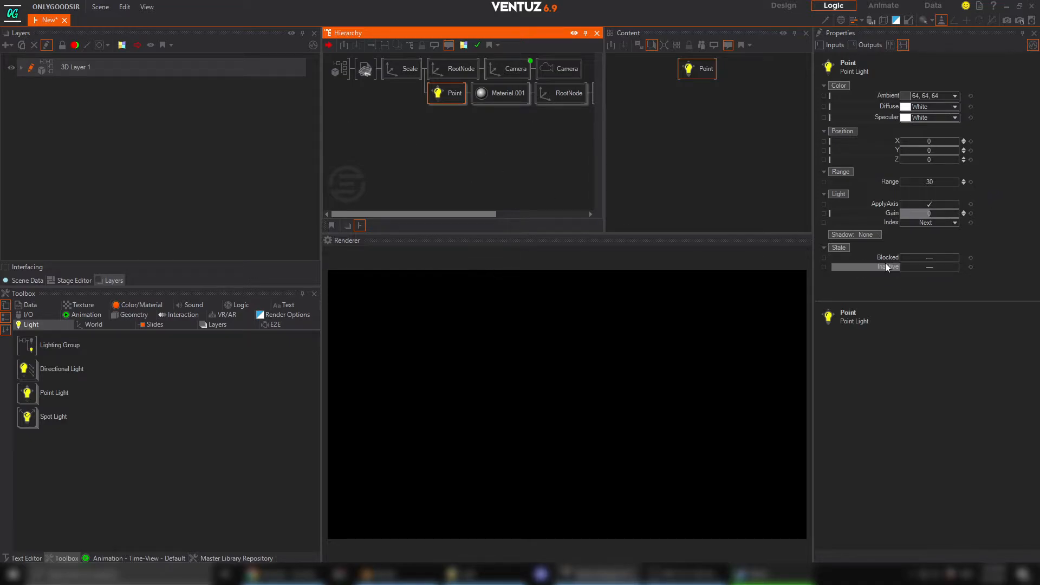
left_click_drag(945, 217, 958, 215)
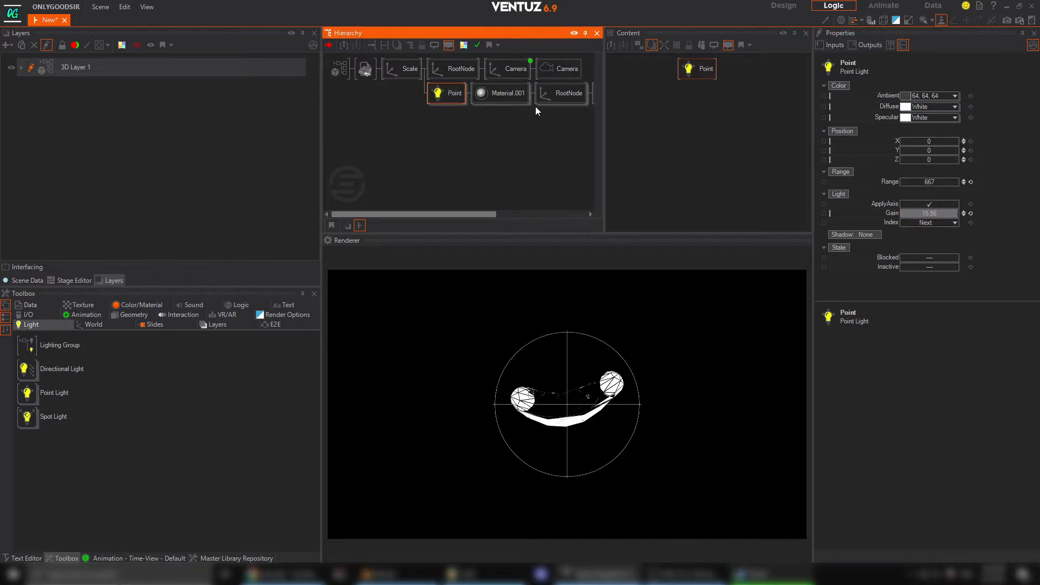
Step: Show the Point light and camera axis together in the Content editor and arrange the light beside the axis node
left_click(503, 72, "ctrl")
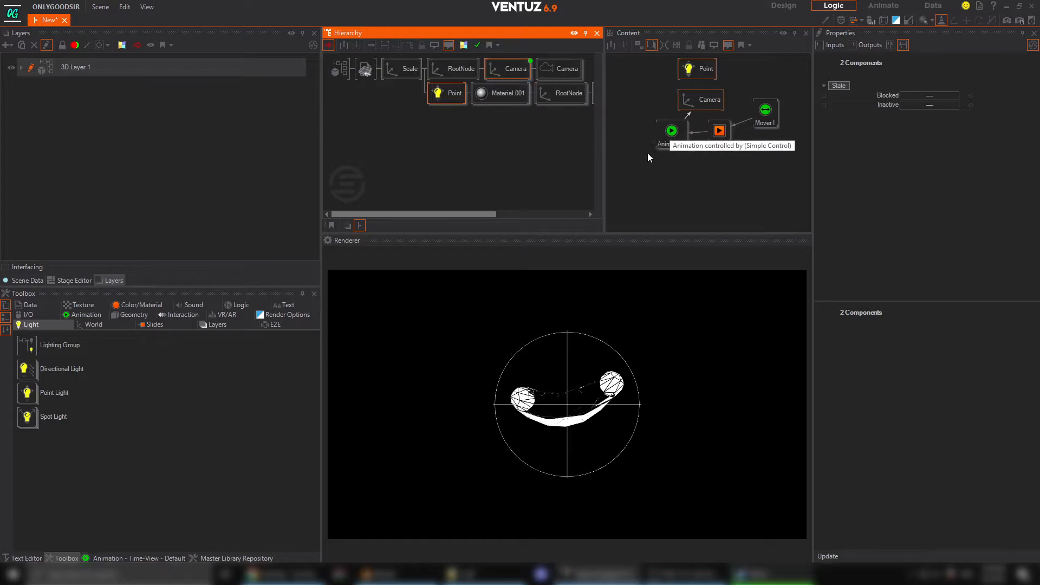
middle_click_drag(683, 176, 713, 200)
scroll(712, 200, "down", 2)
left_click(673, 190)
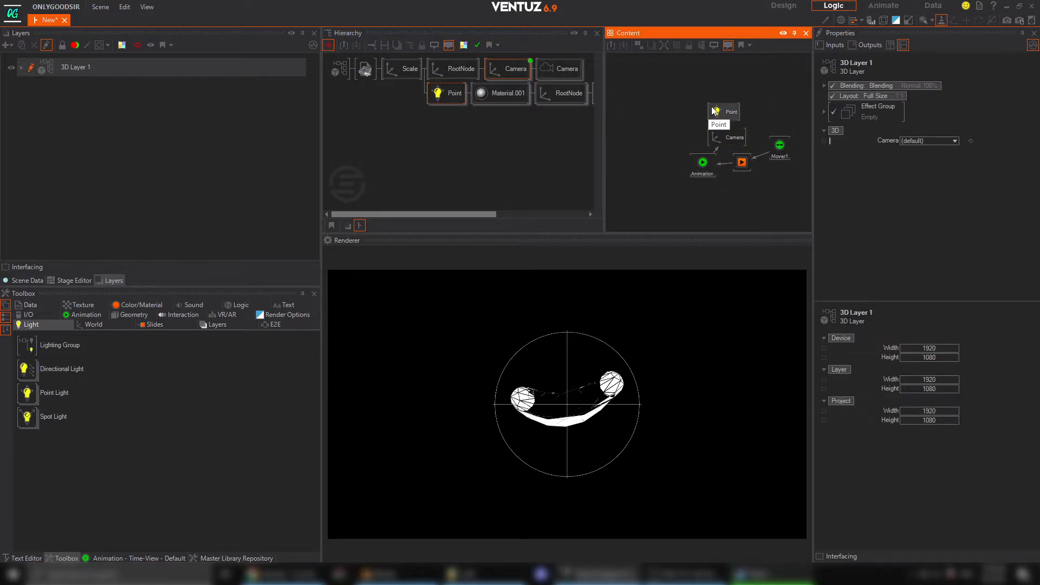
left_click_drag(722, 112, 626, 106)
left_click_drag(722, 135, 706, 111)
left_click(636, 110)
left_click(644, 114)
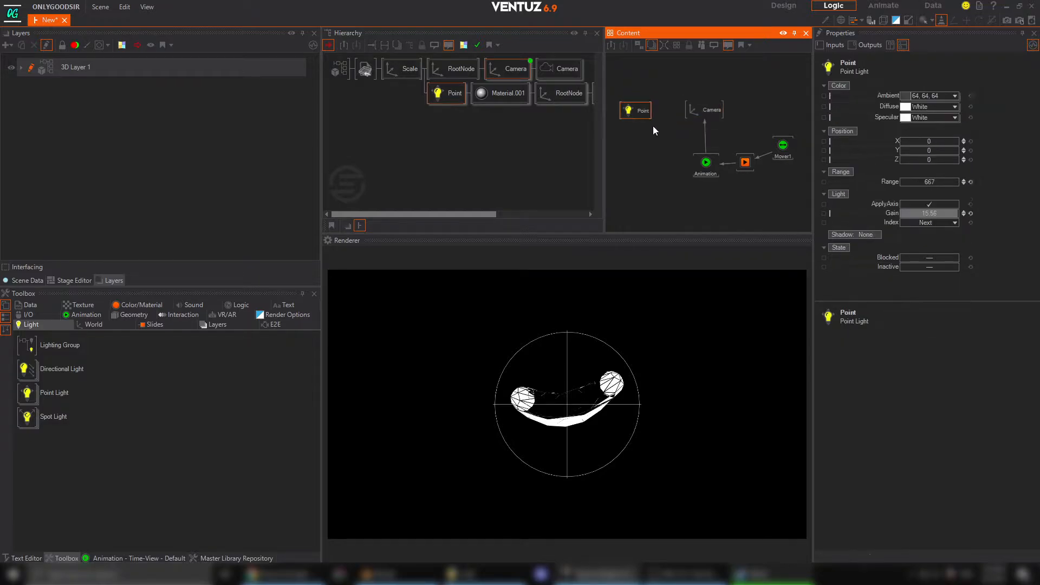
Step: Bind the Point light's Position X, Y and Z to the Camera axis's Position X, Y and Z
left_click(702, 107)
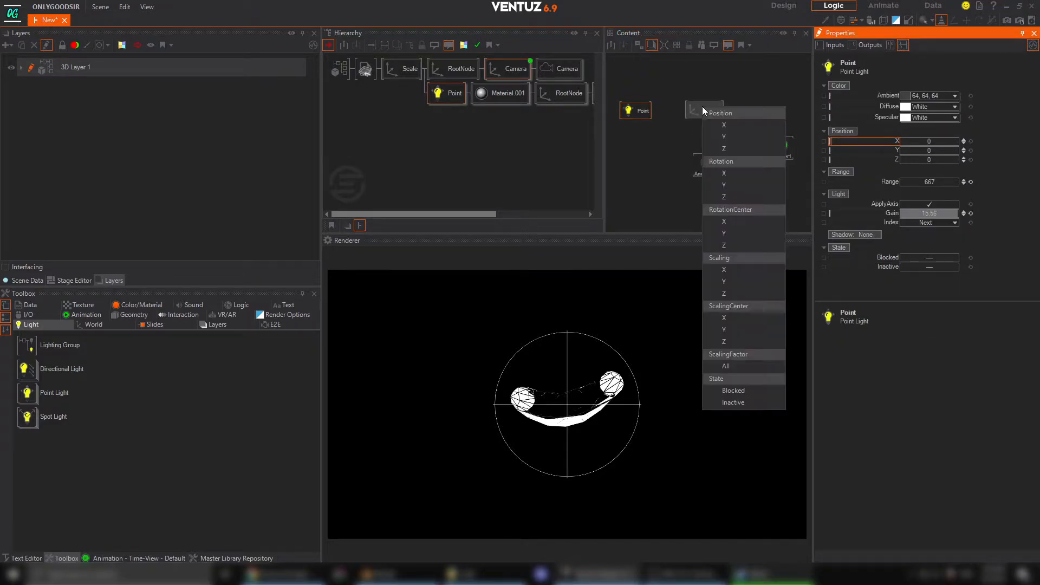
left_click(723, 126)
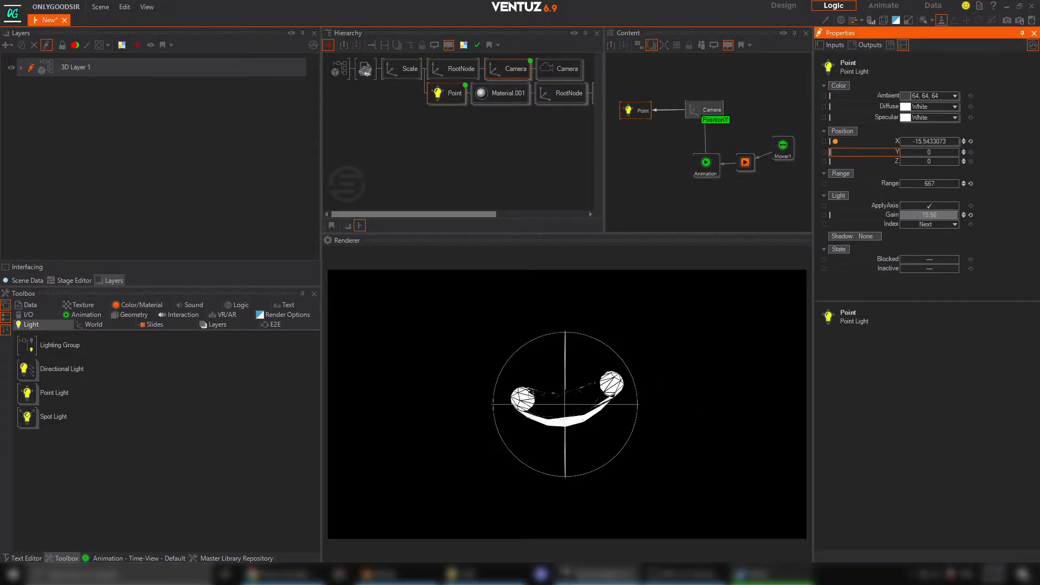
left_click(707, 110)
left_click(740, 141)
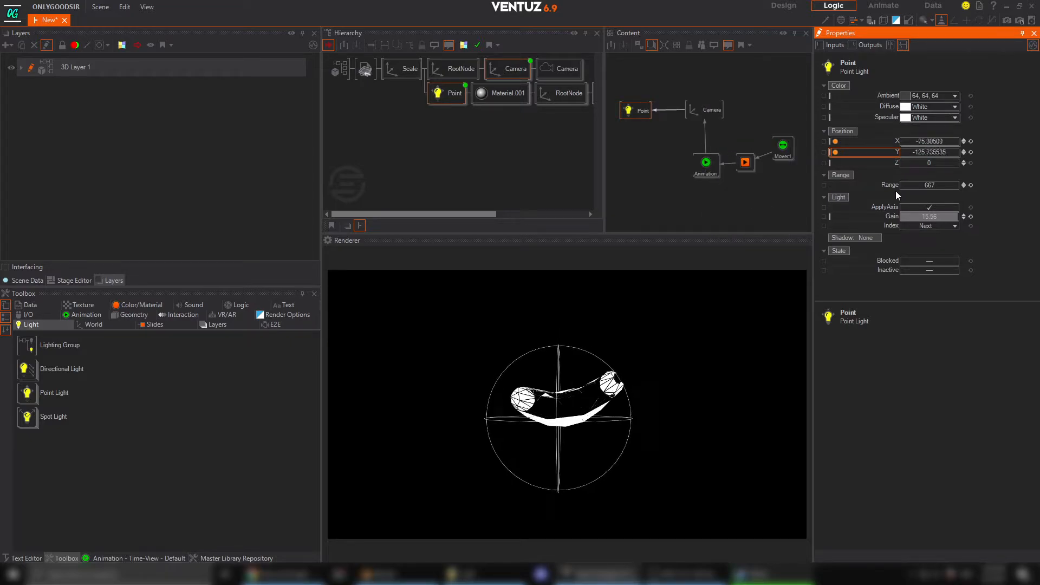
left_click(707, 110)
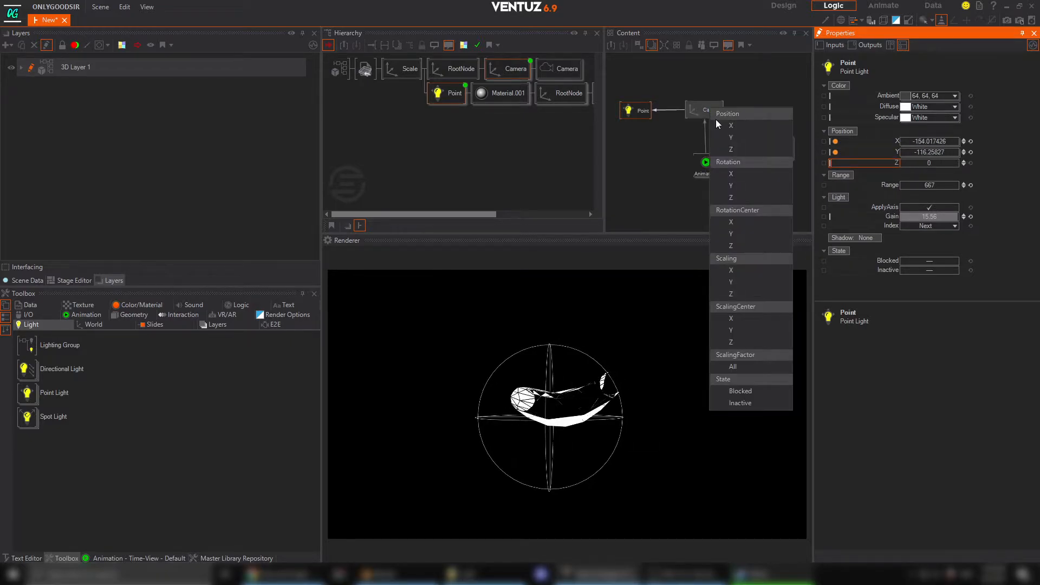
left_click(733, 147)
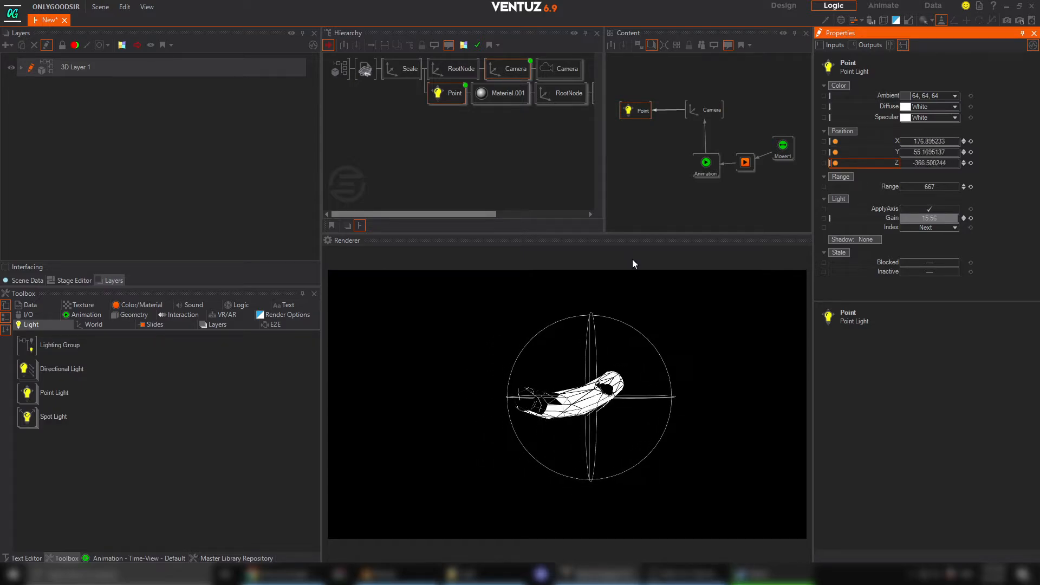
Step: Hide the axis gizmo in the render view and set the 3D Layer 1 root's camera to Camera
left_click(942, 19)
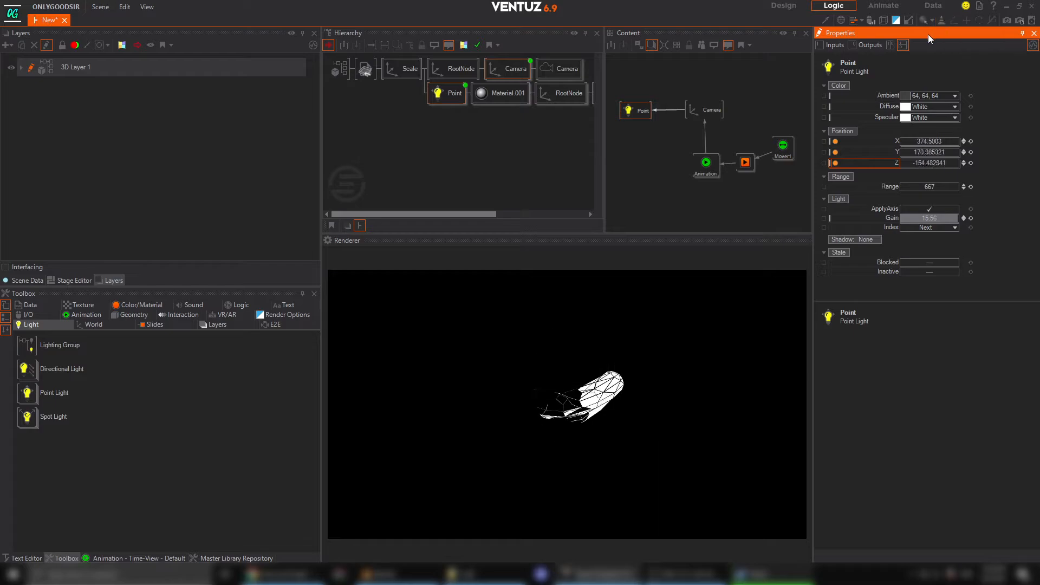
left_click(345, 73)
left_click(968, 96)
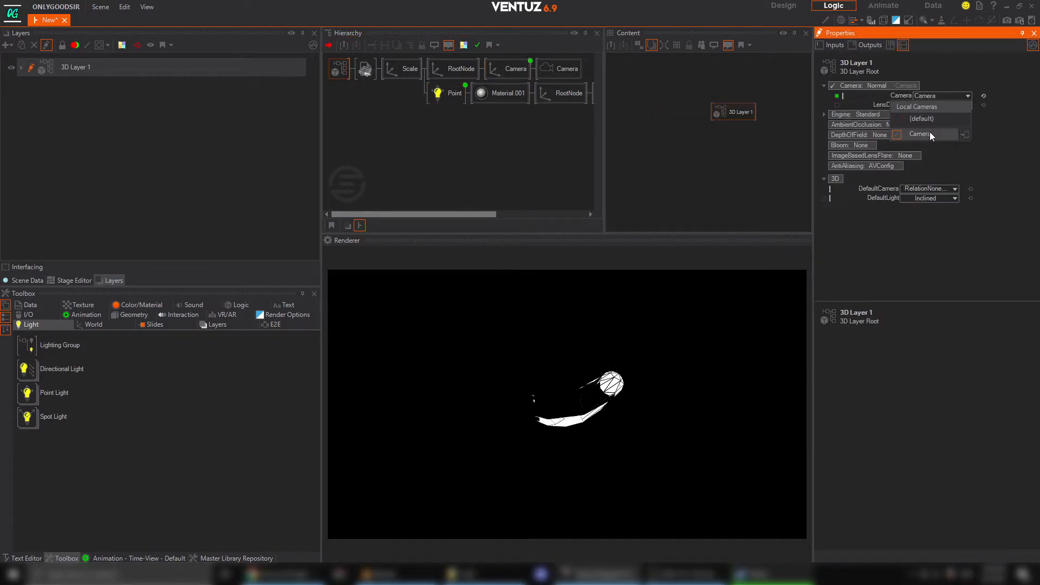
left_click(929, 133)
Step: Reset the Point light's Gain, set its Range to 714.5 and its Diffuse colour to 231, 222, 222
left_click(441, 98)
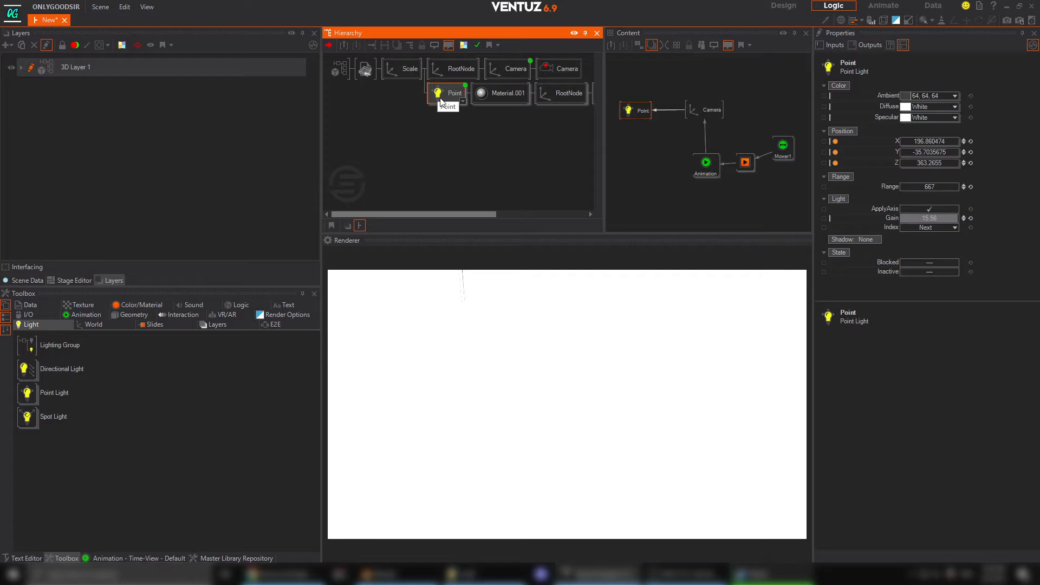
left_click(969, 217)
left_click(970, 187)
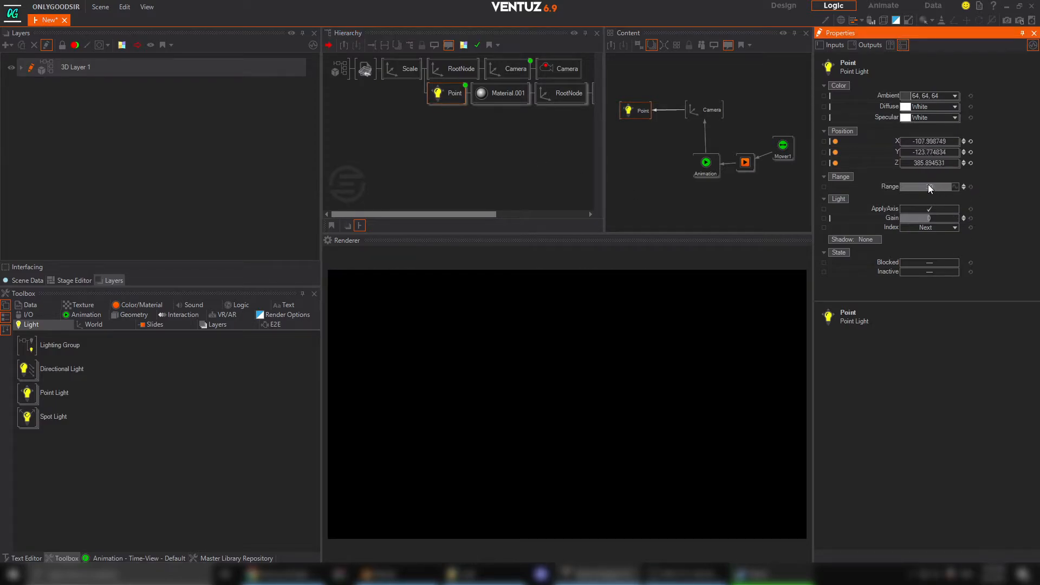
left_click_drag(929, 186, 958, 186)
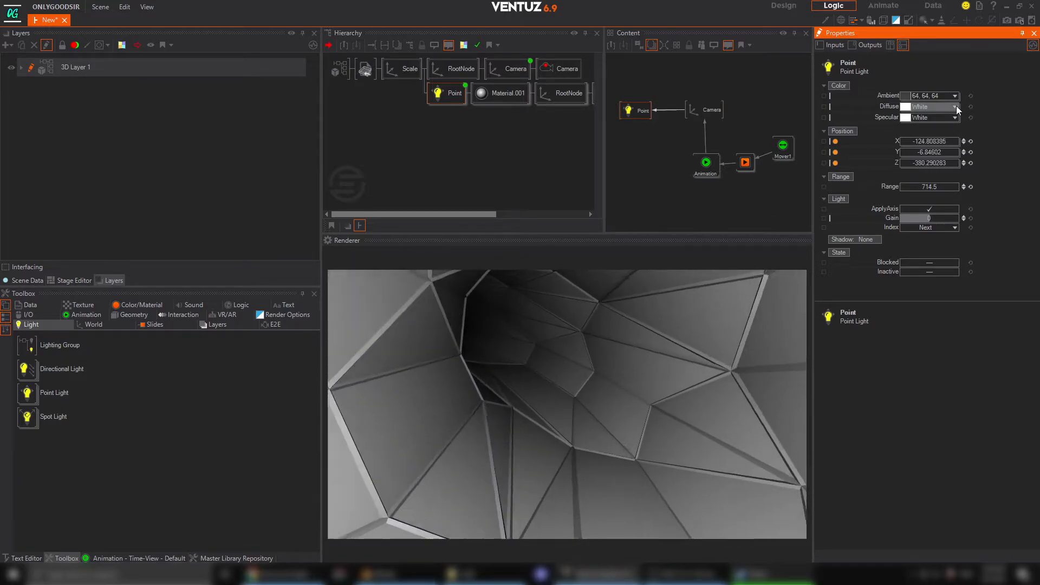
left_click(956, 106)
mouse_move(923, 138)
left_mouse_down()
mouse_move(952, 143)
mouse_move(953, 125)
mouse_move(984, 129)
mouse_move(913, 122)
mouse_move(924, 144)
mouse_move(915, 124)
left_mouse_up()
Step: Add a Base texture stage to Material.001 and load the image Basic_2K_03_blur.jpg into it
left_click(490, 98)
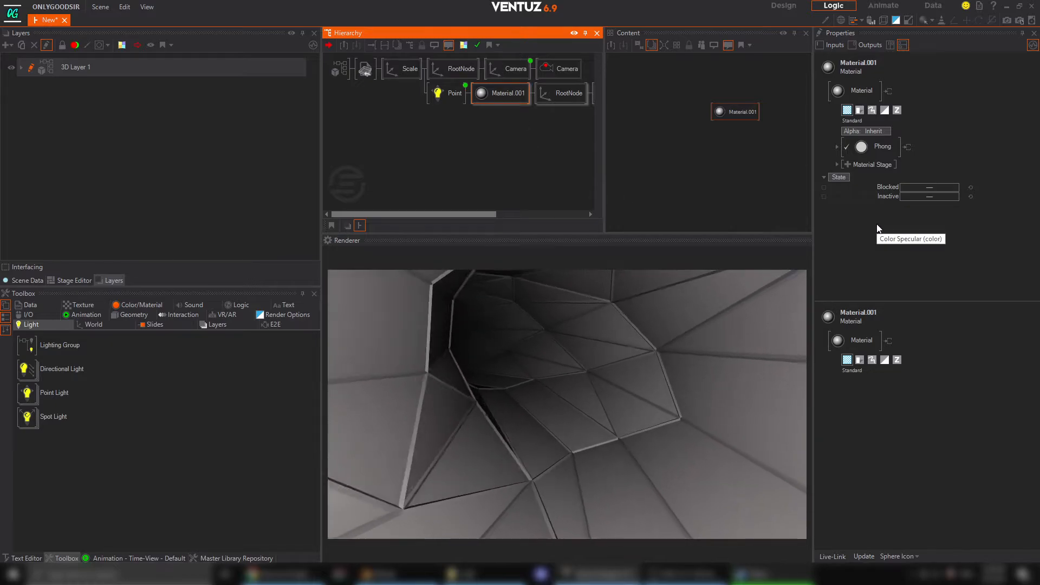
left_click(891, 146)
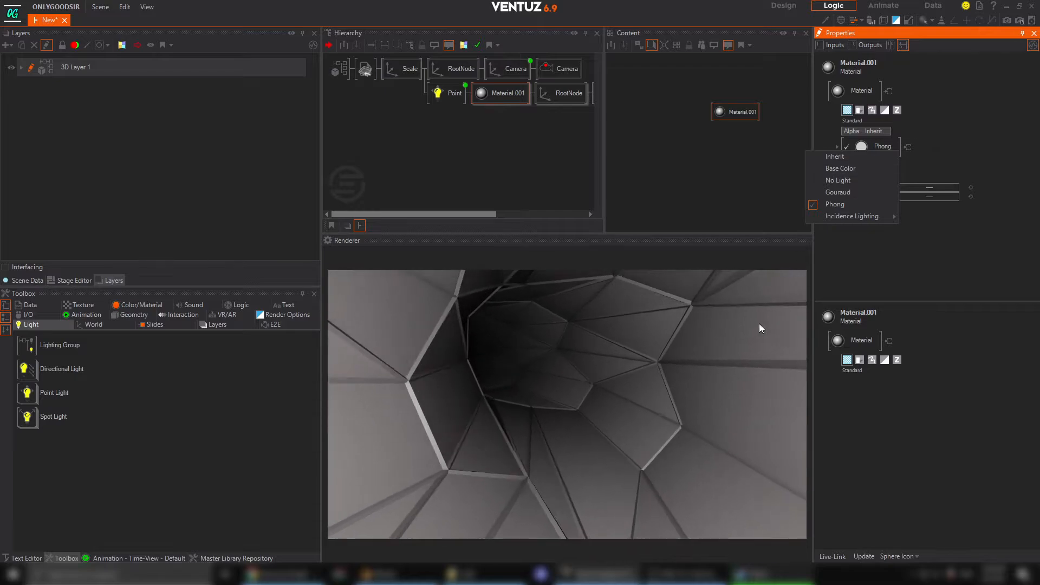
left_click(933, 112)
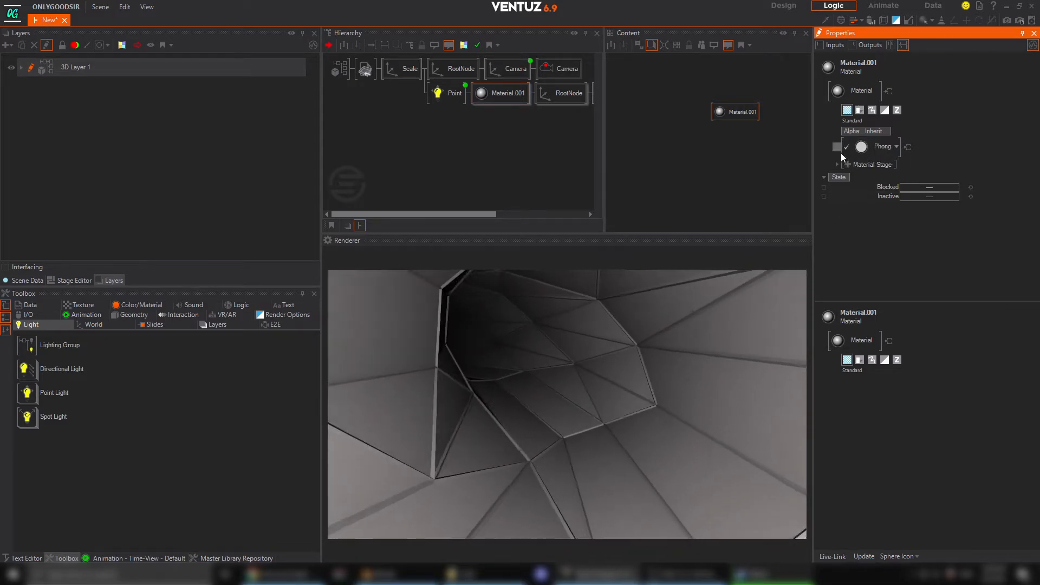
left_click(846, 165)
mouse_move(838, 167)
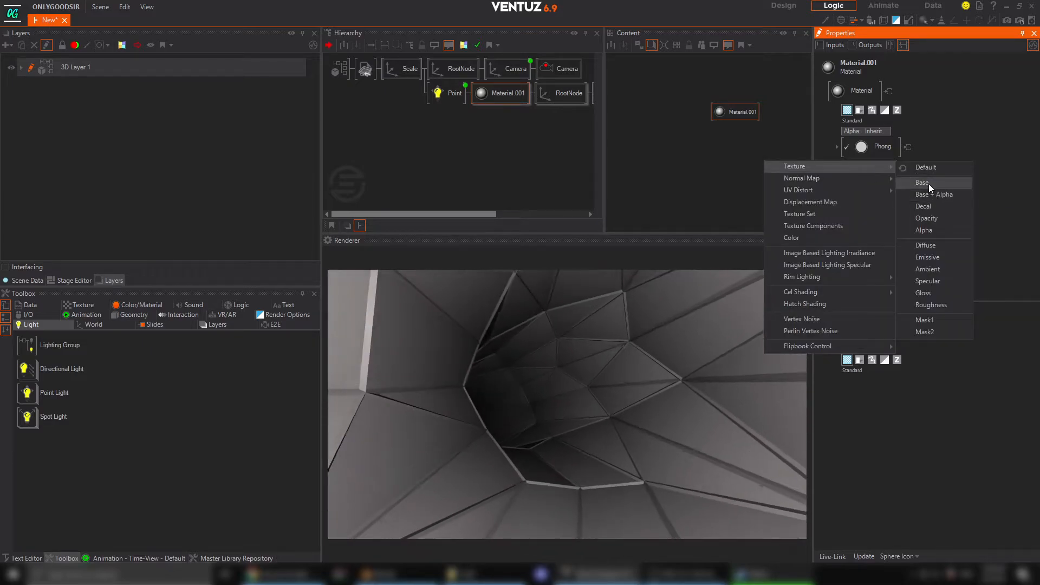
left_click(929, 194)
left_click(884, 209)
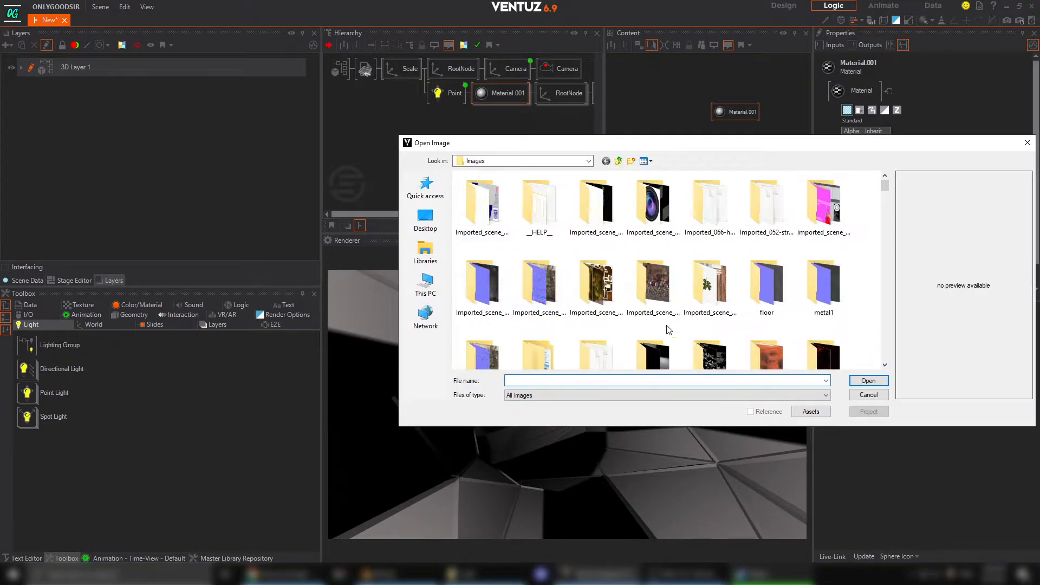
left_click_drag(882, 200, 885, 240)
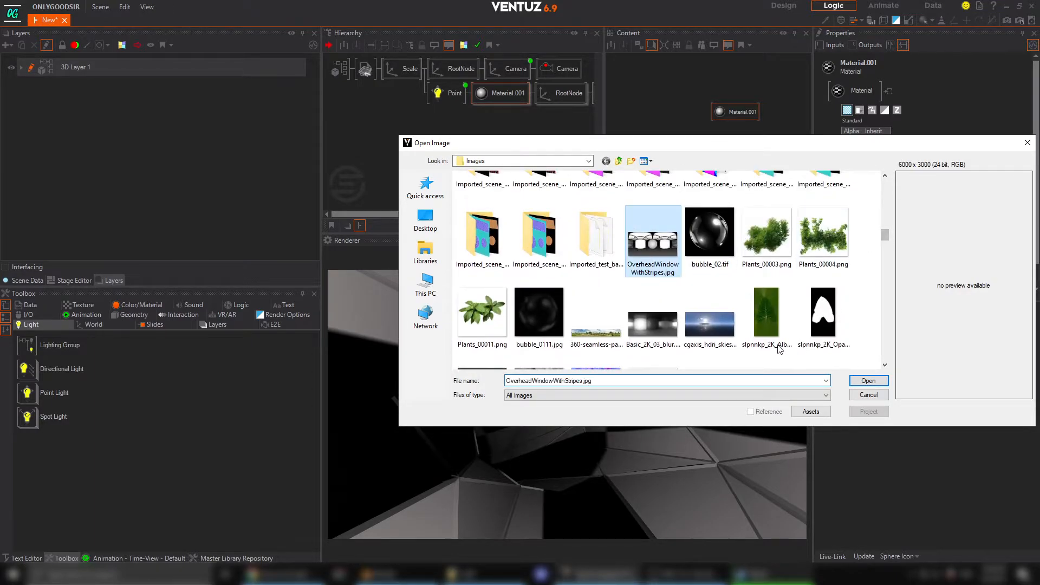
left_click(670, 329)
left_click(869, 381)
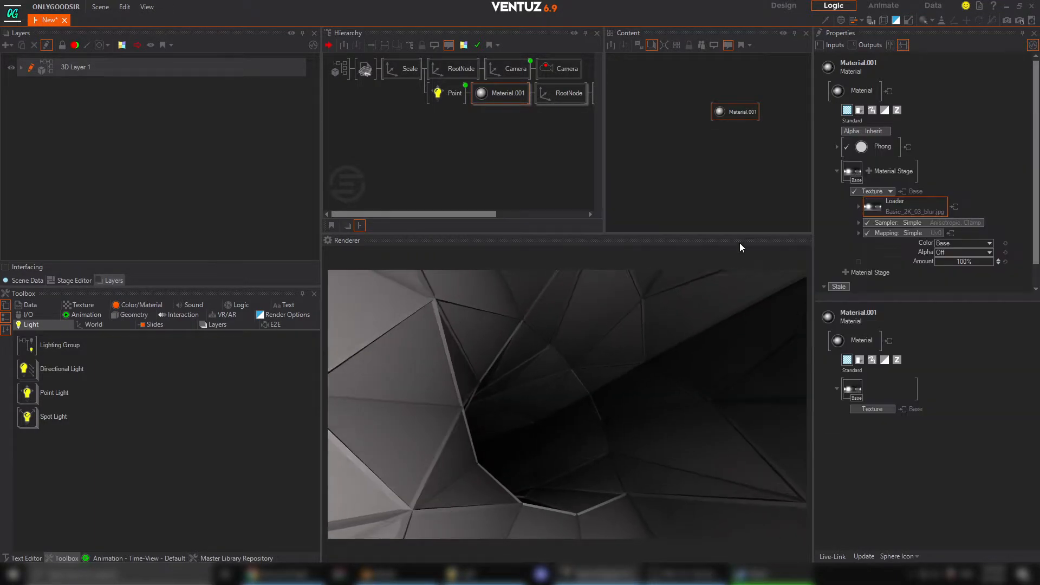
Step: Switch the base texture's mapping to 3D Mapping with WorldSpaceReflection as its UvSource
left_click(928, 233)
mouse_move(891, 267)
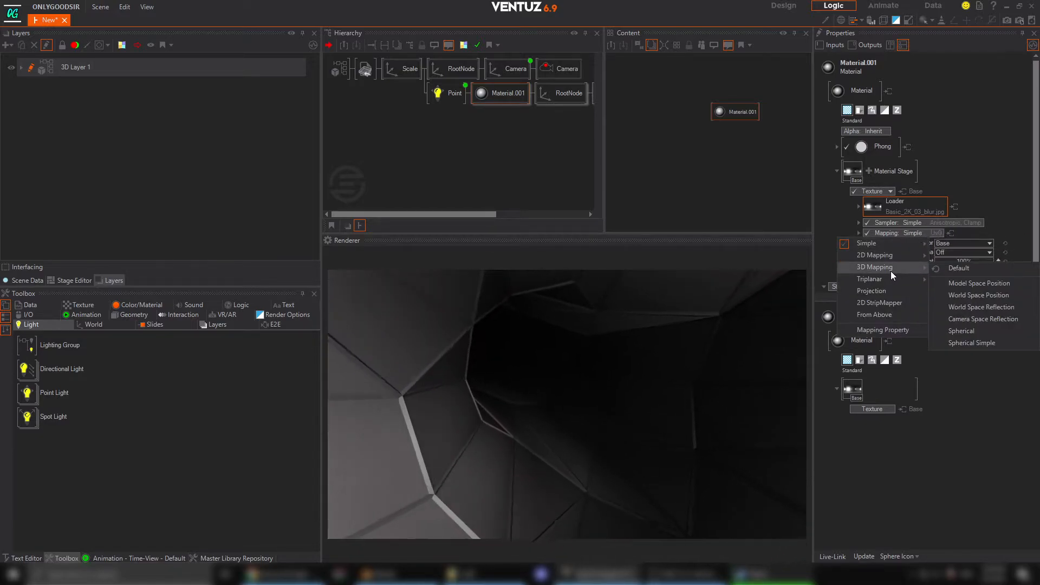
left_click(999, 284)
left_click(970, 244)
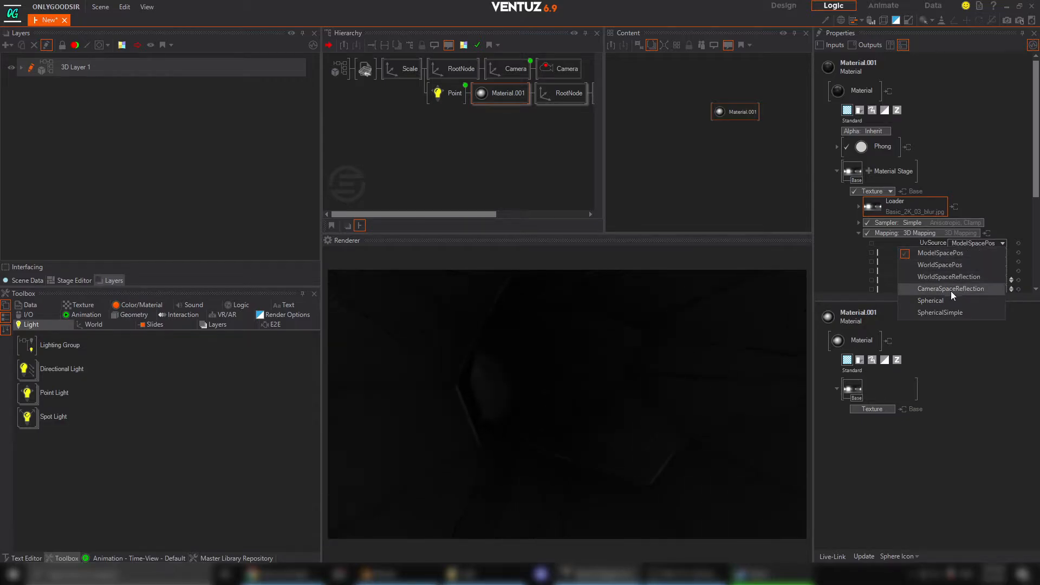
left_click(963, 277)
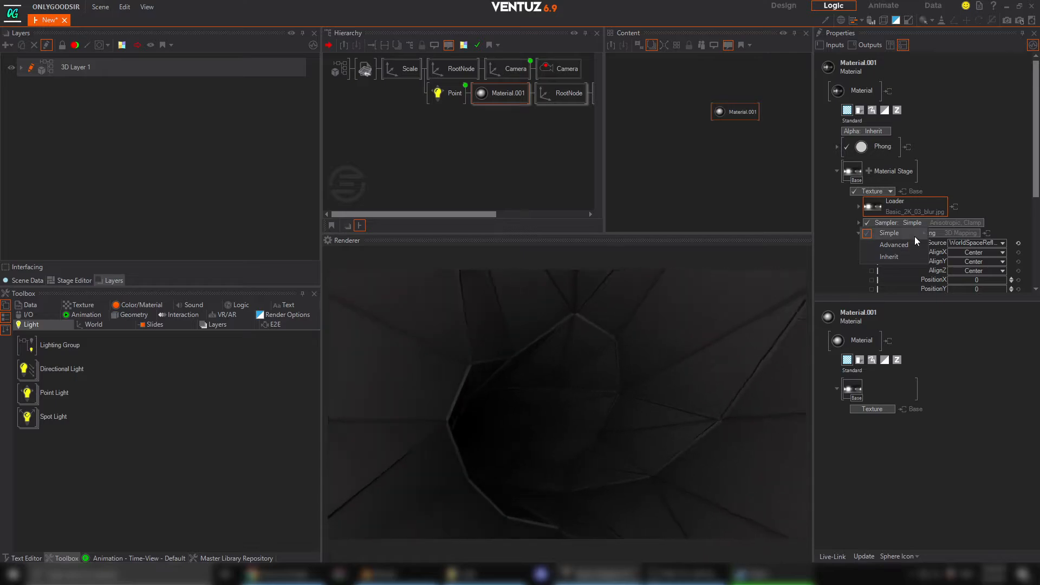
Step: Set the texture's sampler type to Anisotropic, Wrap and the mapping's ScalingFactorAll to 1.45
left_click(968, 253)
scroll(1009, 194, "down", 2)
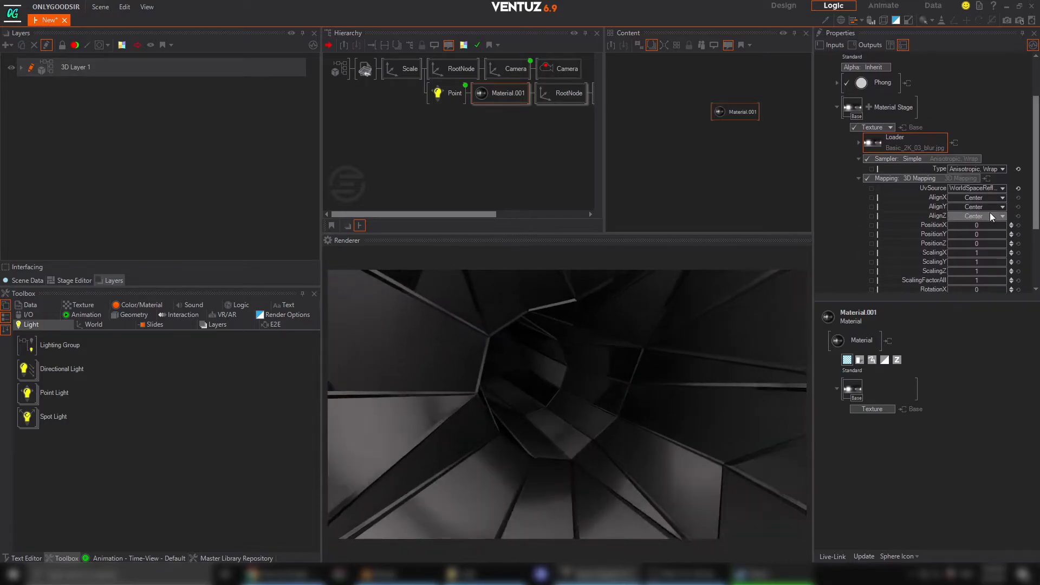
mouse_move(988, 280)
left_mouse_down()
mouse_move(953, 281)
mouse_move(983, 280)
left_mouse_up()
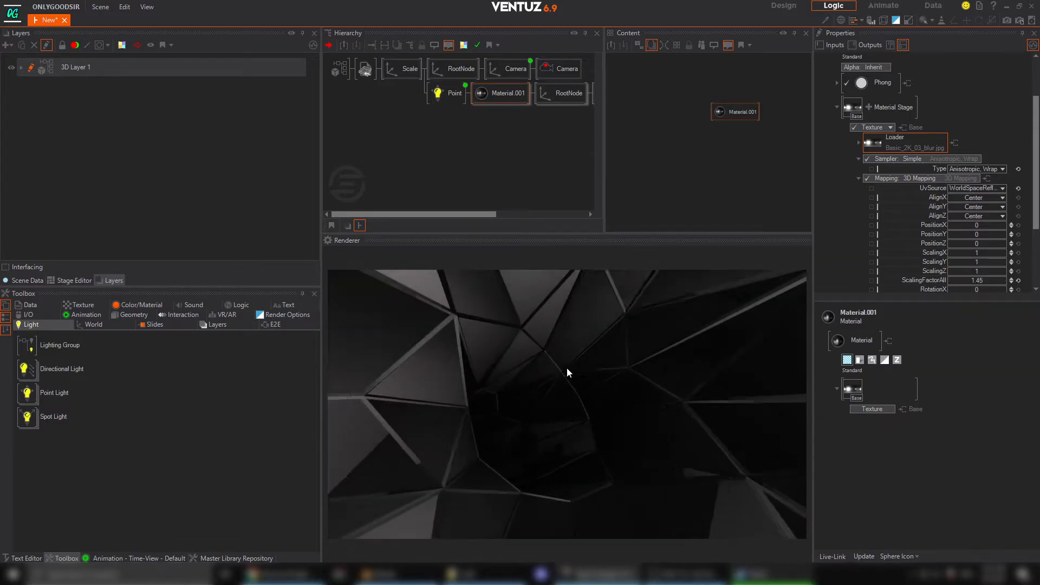
Step: Set the Point light's Diffuse colour to the red 254, 20, 20
left_click(447, 93)
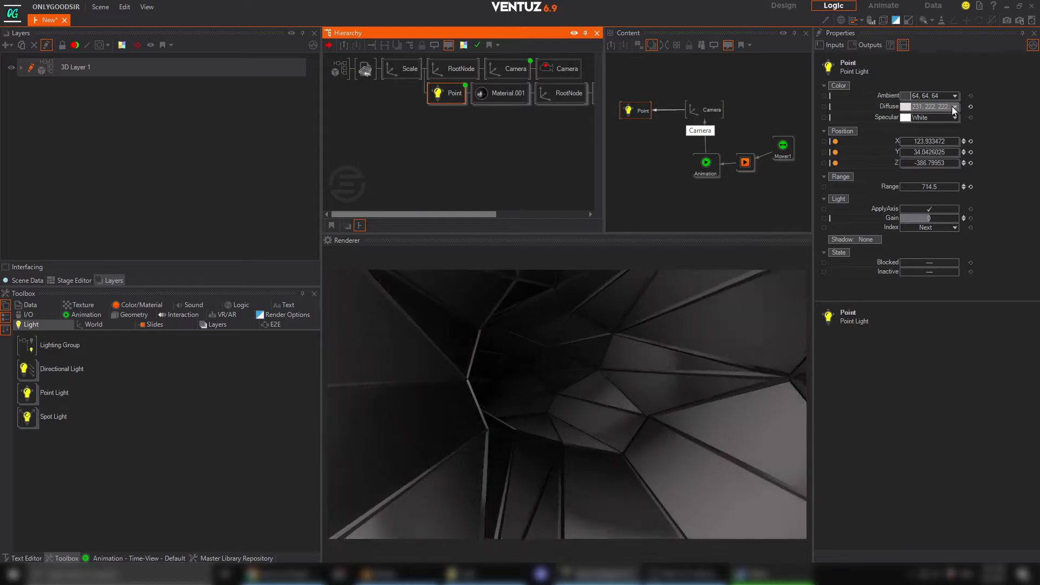
left_click(953, 107)
left_click(931, 125)
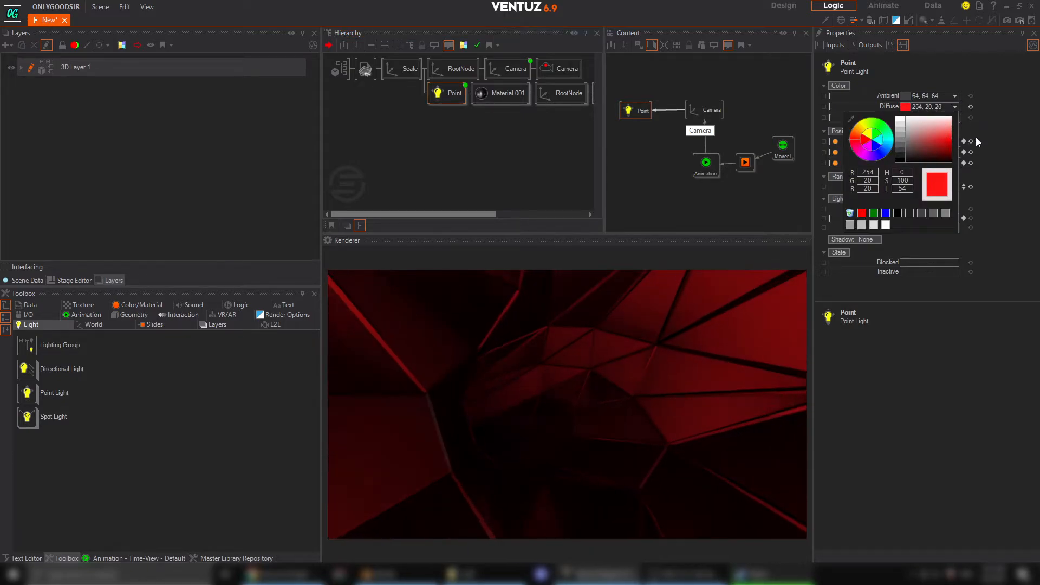
Step: Add an HSLA to Color node and a second Mover below the Point light in the Content editor
left_click(644, 172)
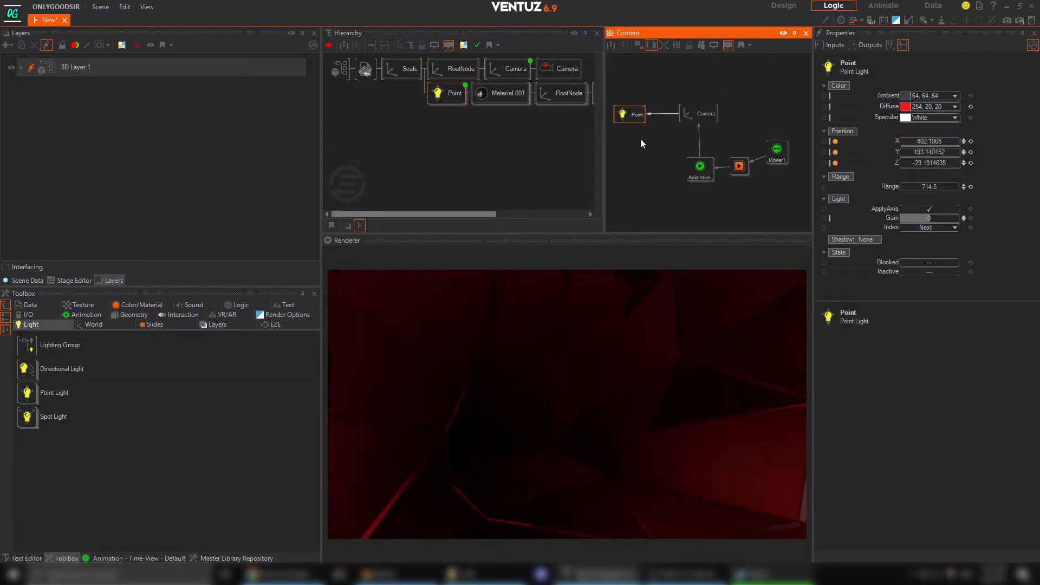
double_click(640, 173)
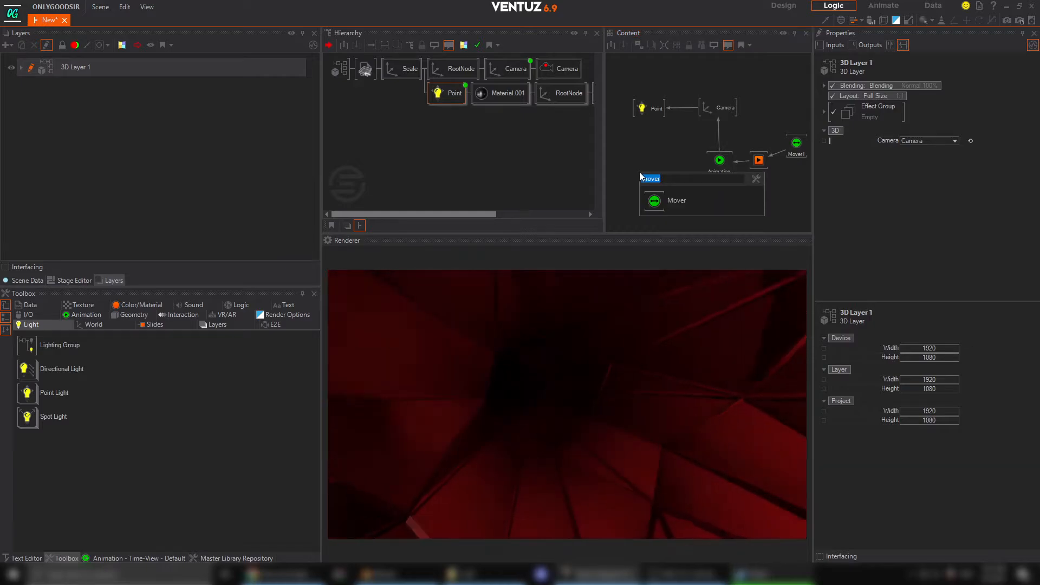
type("hs")
left_click(635, 134)
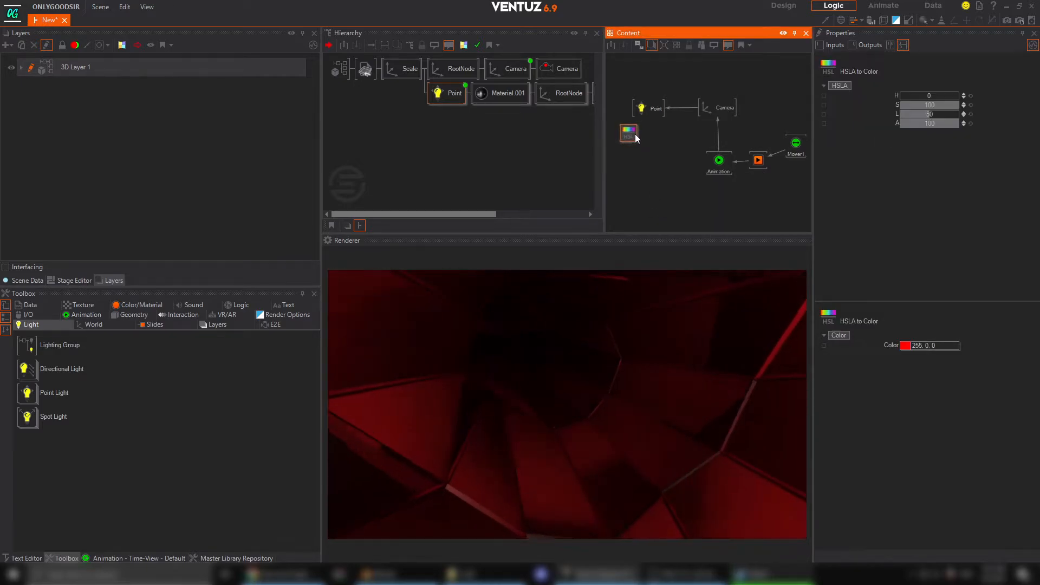
double_click(647, 157)
type("mo")
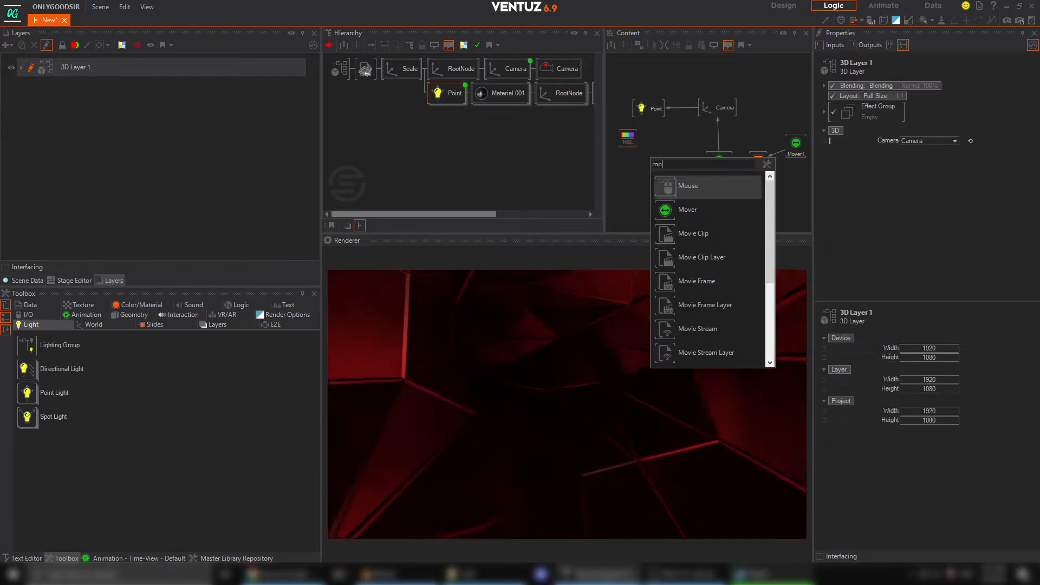
Step: Bind the Point light's Diffuse to the HSLA to Color node's output and drive that node's H from the new Mover
left_click(650, 108)
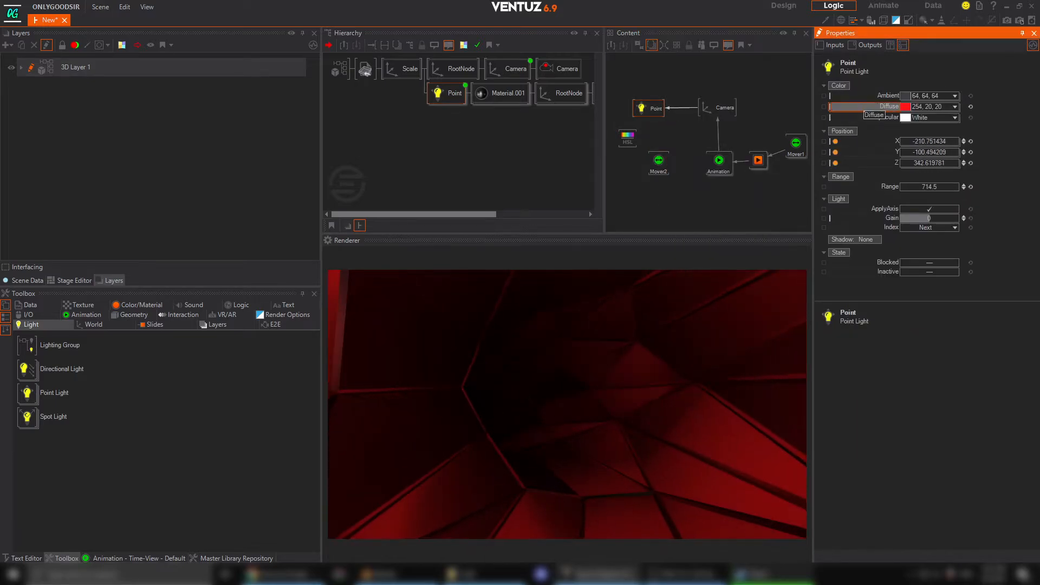
left_click_drag(624, 139, 622, 142)
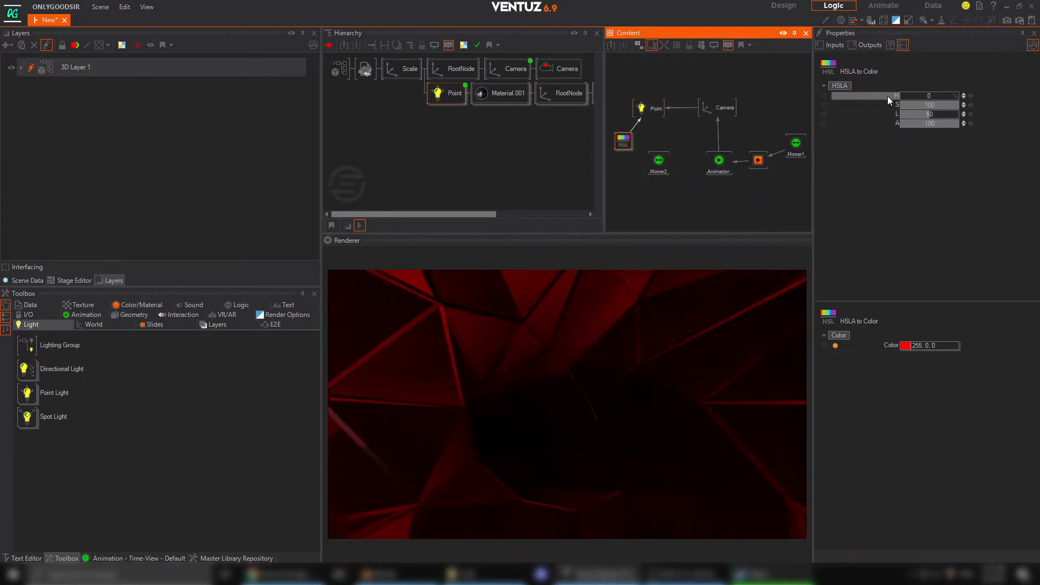
left_click_drag(888, 96, 653, 158)
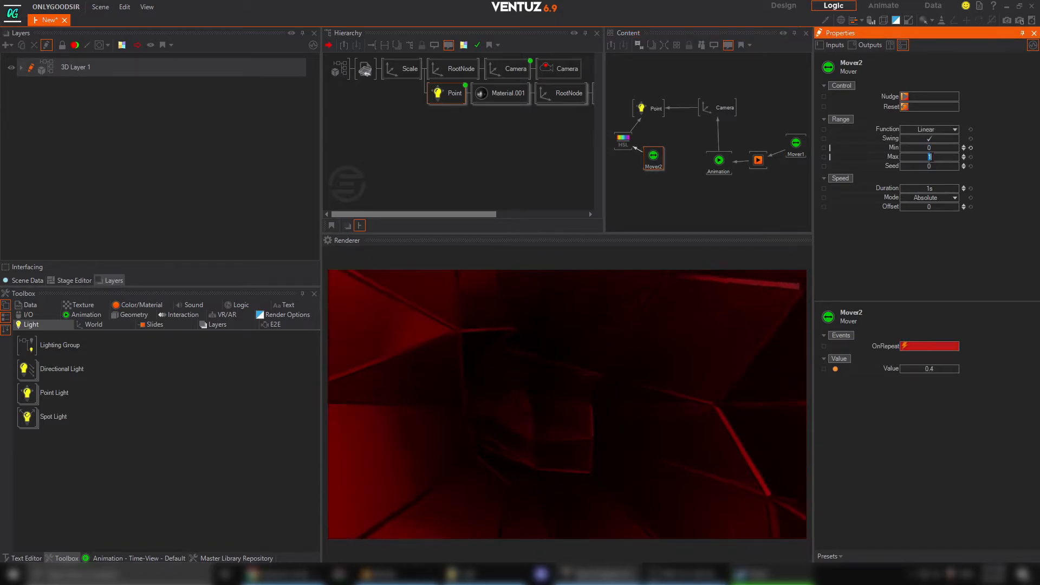
Step: Set the hue-driving Mover's Max to 255 and its Duration to 13.4s
key("Return")
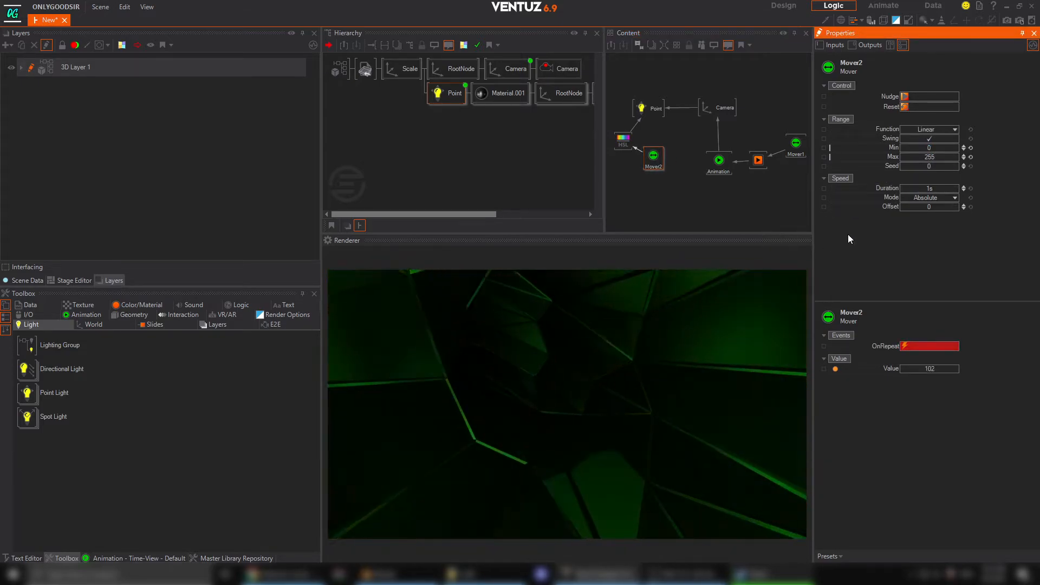
left_click_drag(929, 188, 959, 186)
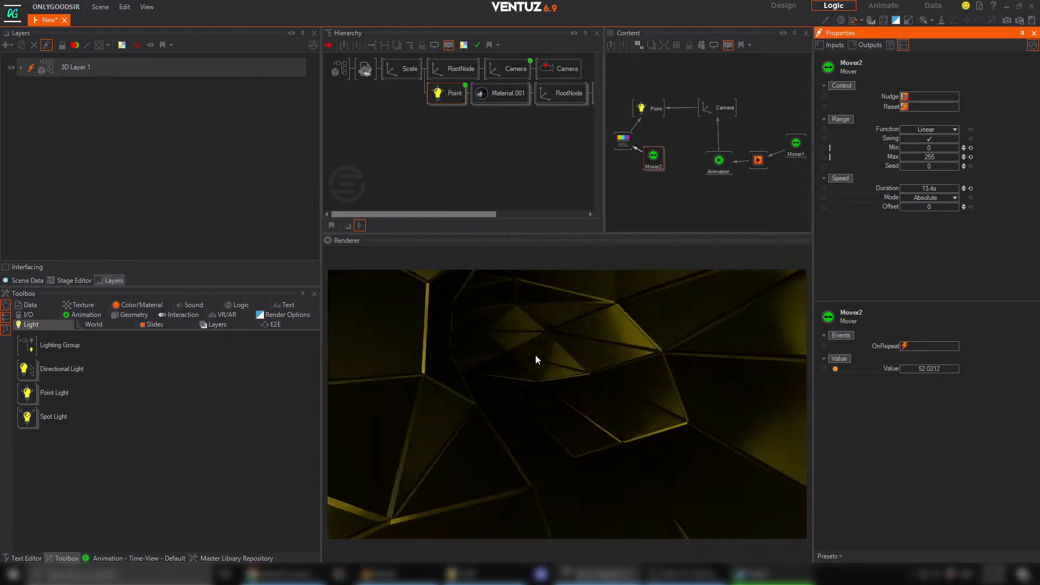
Step: Add a Distortion effect to 3D Layer 1's Effect Group and set its Radial1 to -0.602
left_click(339, 68)
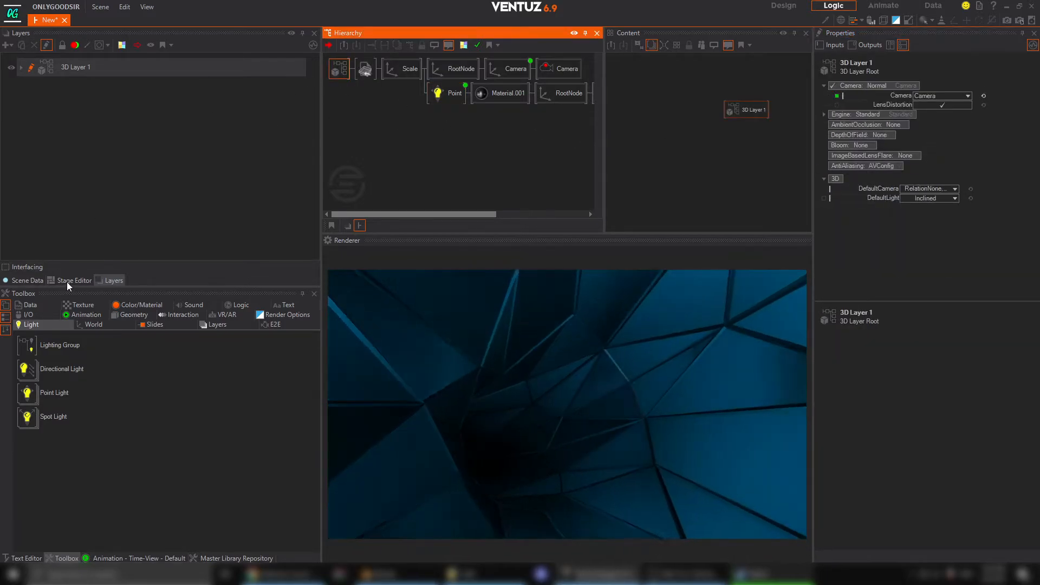
left_click(31, 69)
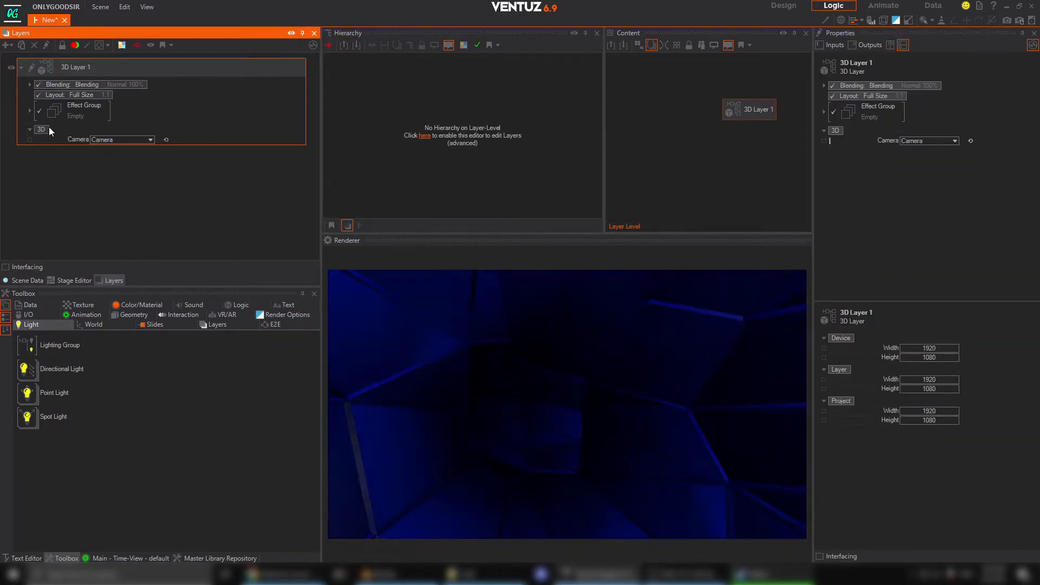
left_click(29, 111)
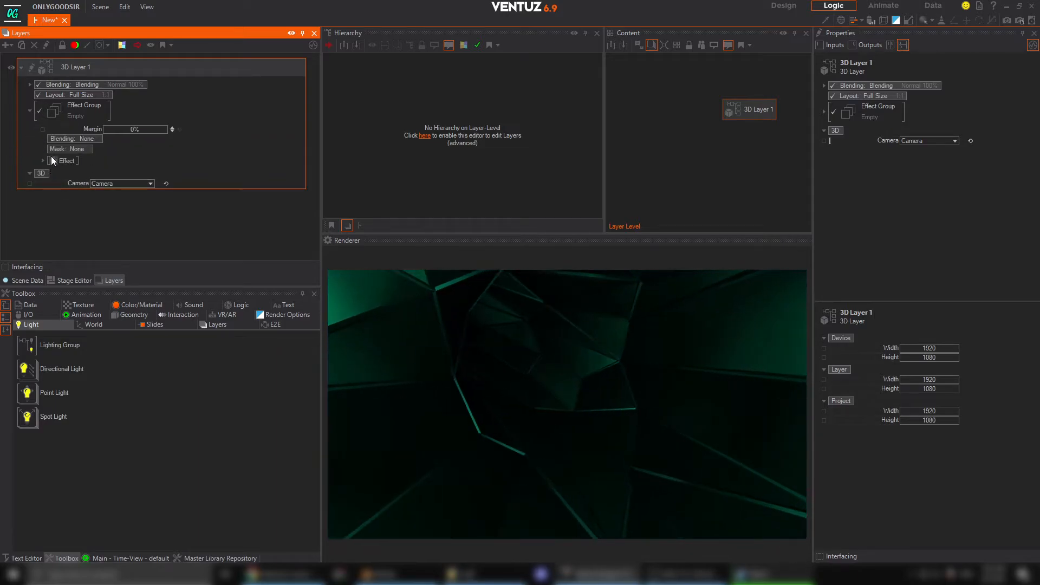
right_click(51, 156)
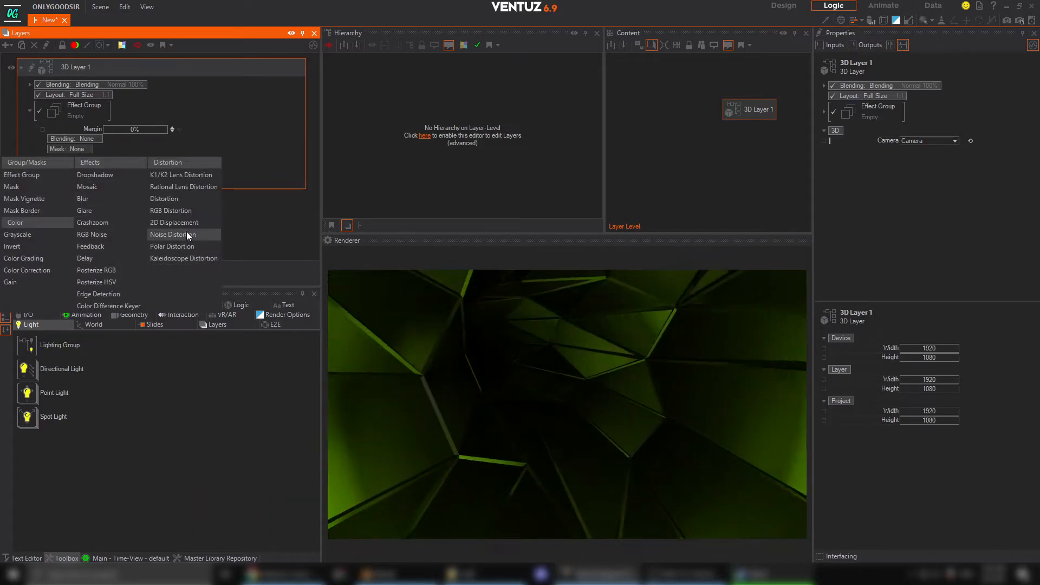
left_click(173, 202)
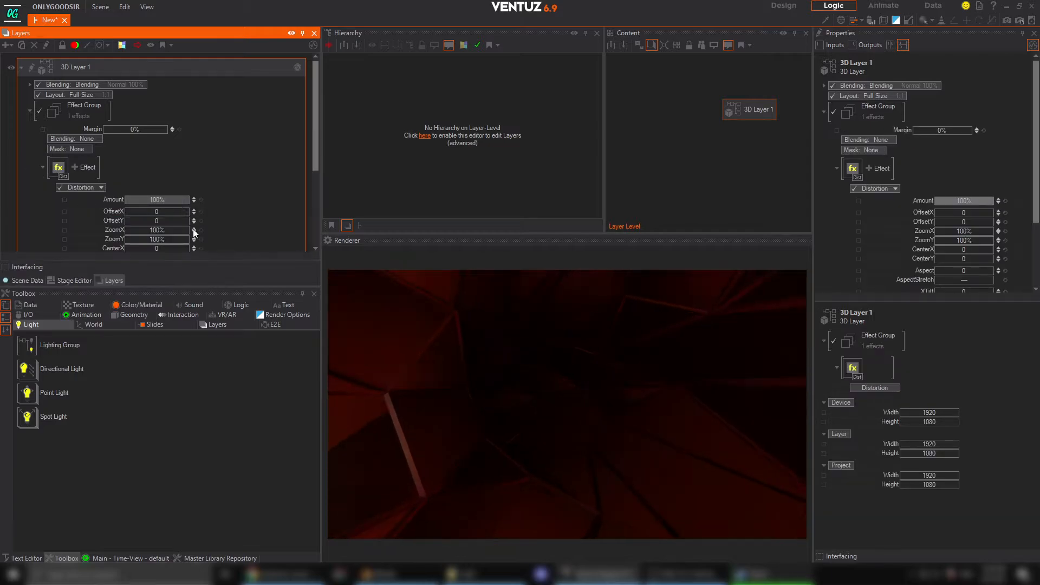
scroll(227, 225, "down", 5)
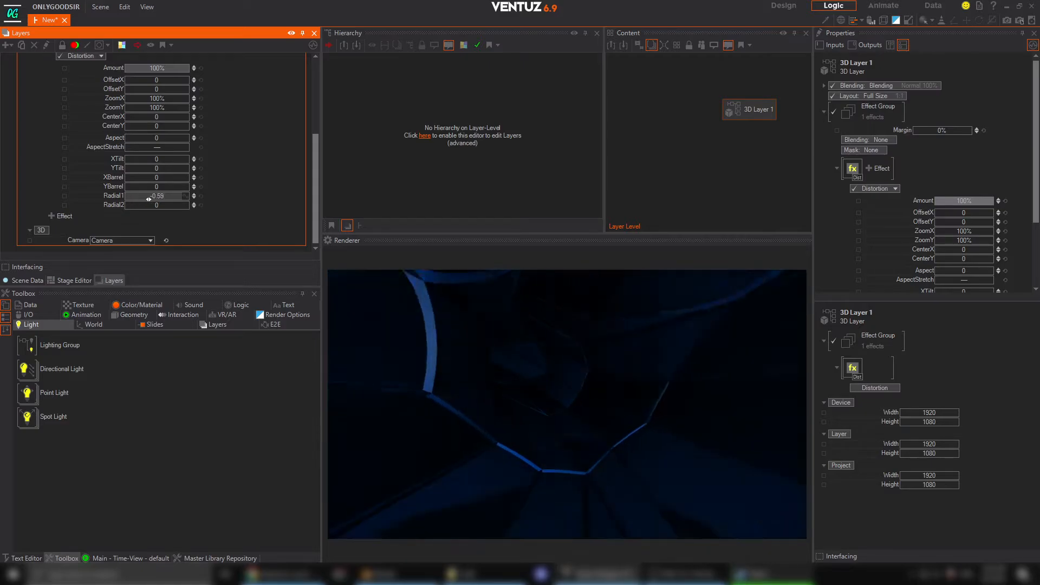
scroll(219, 213, "up", 3)
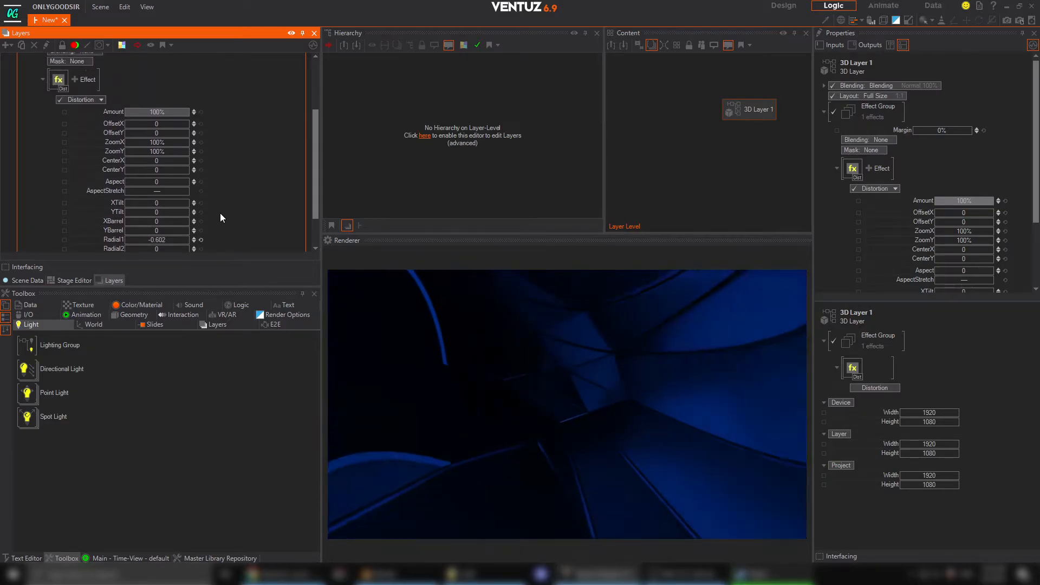
Step: Add a Glare effect after the Distortion with Diameter 5.4 and Threshold 0
left_click(75, 102)
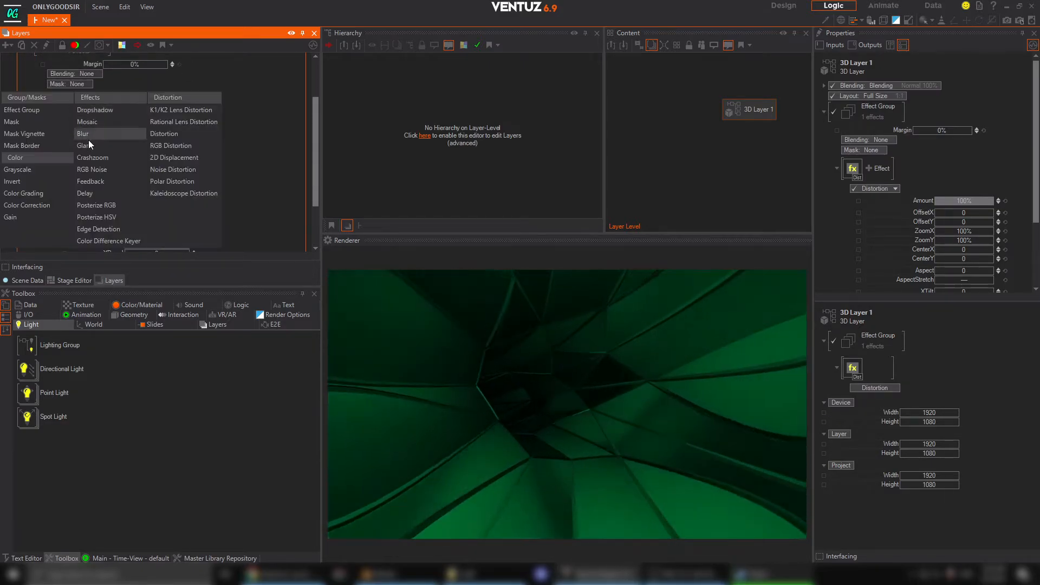
left_click(84, 145)
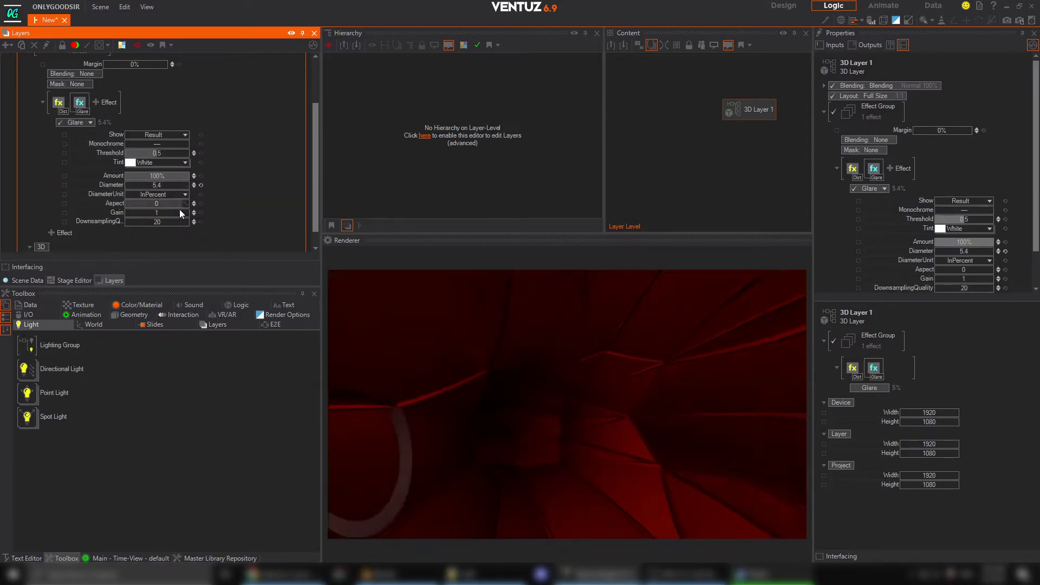
mouse_move(161, 153)
left_mouse_down()
mouse_move(125, 156)
mouse_move(186, 151)
mouse_move(158, 150)
left_mouse_up()
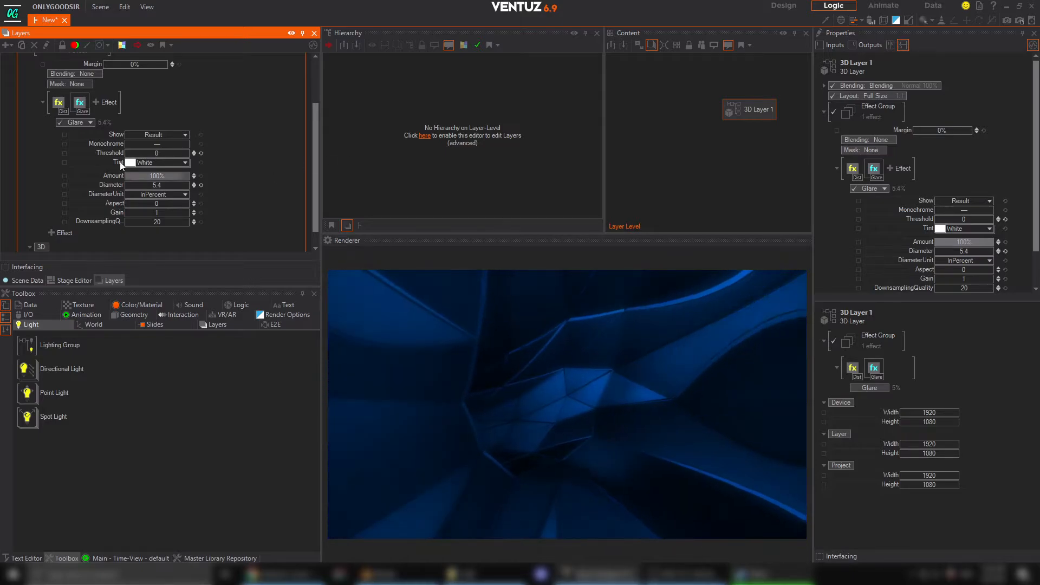
scroll(65, 109, "up", 3)
Step: Enter 3D Layer 1's hierarchy and tidy the Point light's node graph, placing Mover2 directly below the HSLA to Color node
left_click(33, 67)
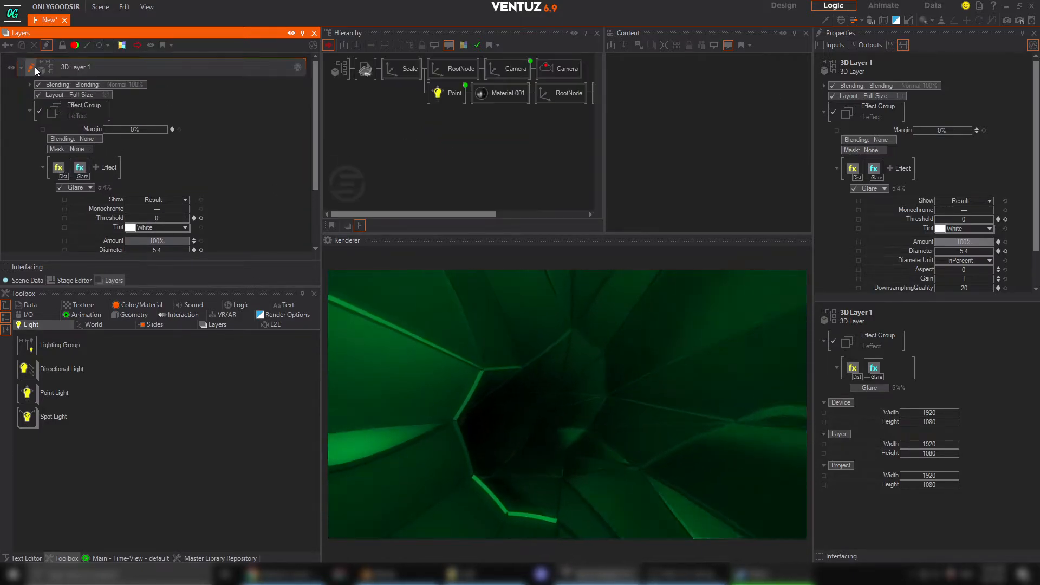
left_click(456, 91)
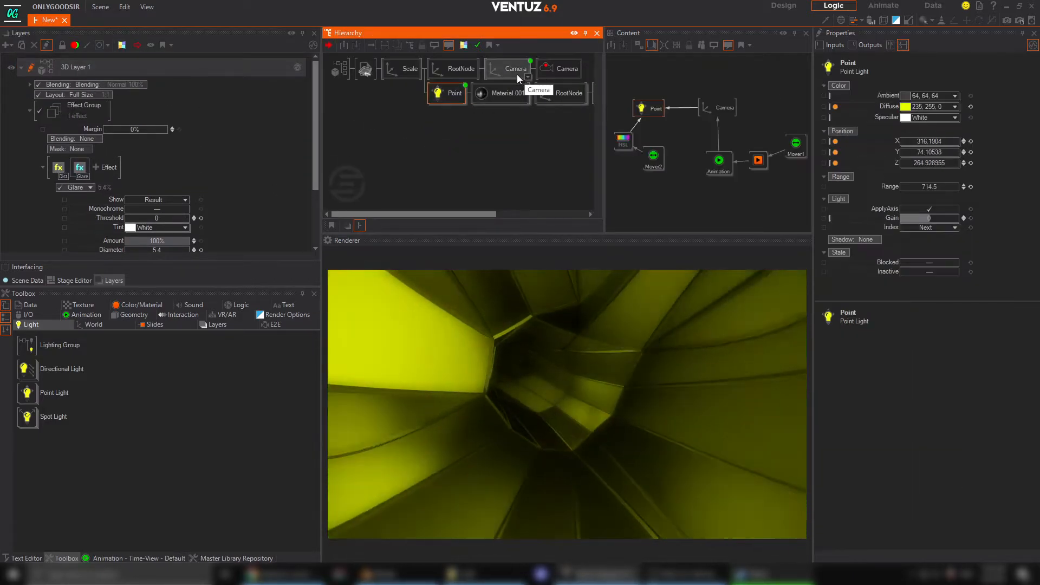
left_click(661, 169)
left_click_drag(660, 172, 628, 190)
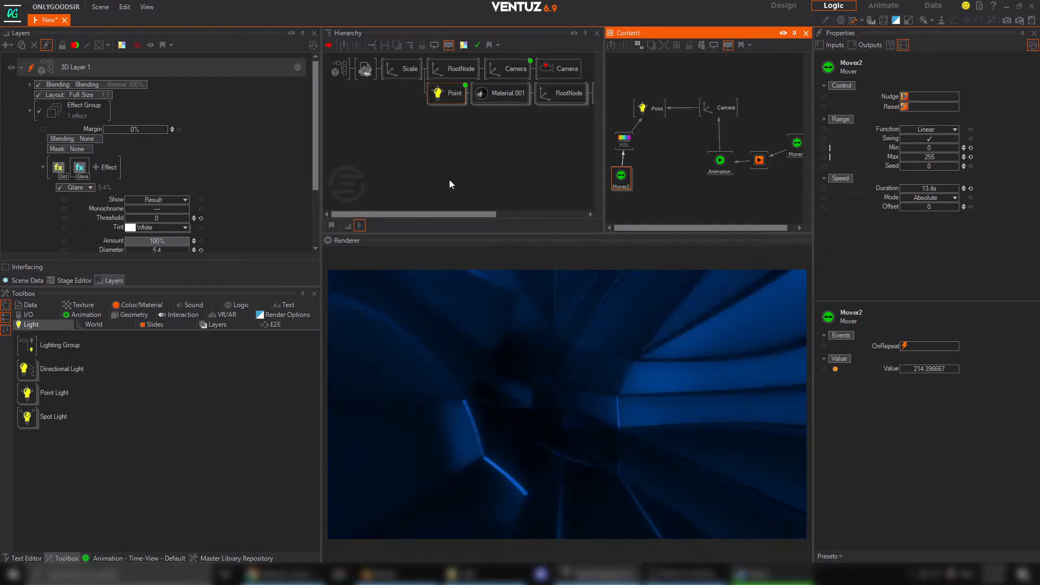
left_click_drag(724, 157, 757, 152)
Step: Show the camera Animation's keyframe timeline and slow the fly-through by setting Mover1's Duration to 50s
left_click(717, 157)
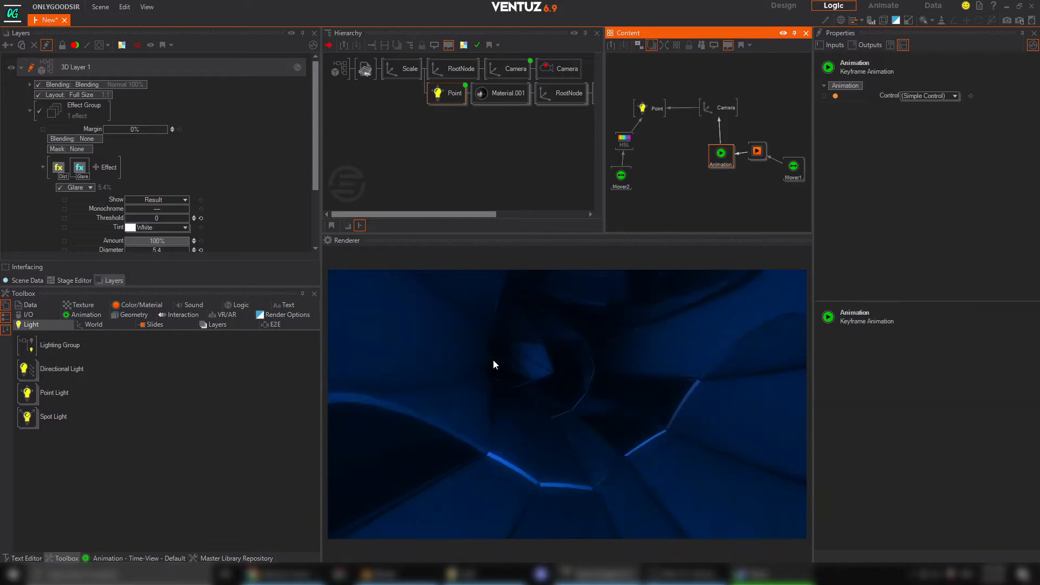
left_click(129, 557)
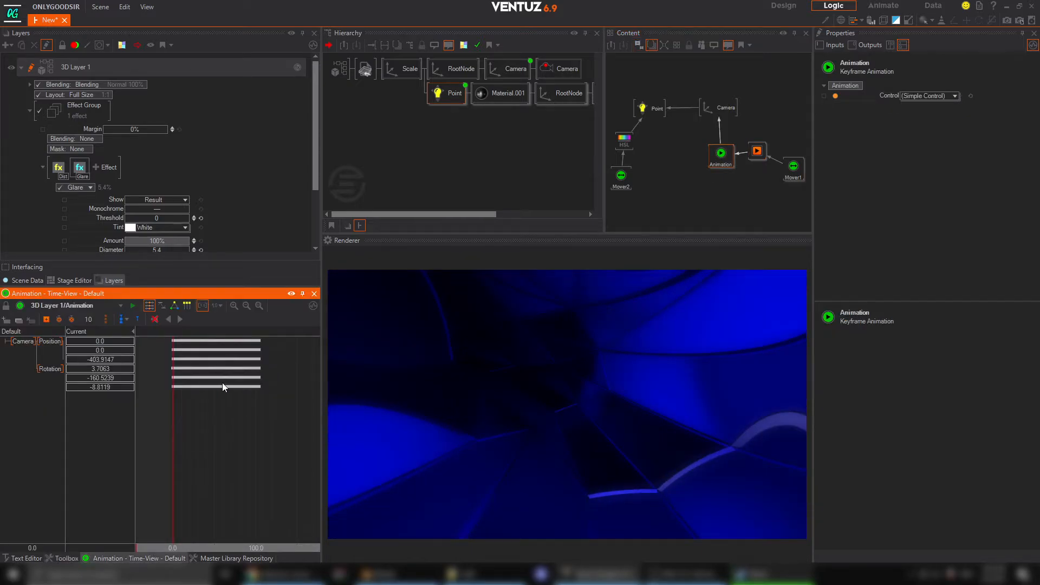
left_click(757, 151)
left_click(794, 158)
left_click_drag(793, 158, 794, 157)
double_click(929, 187)
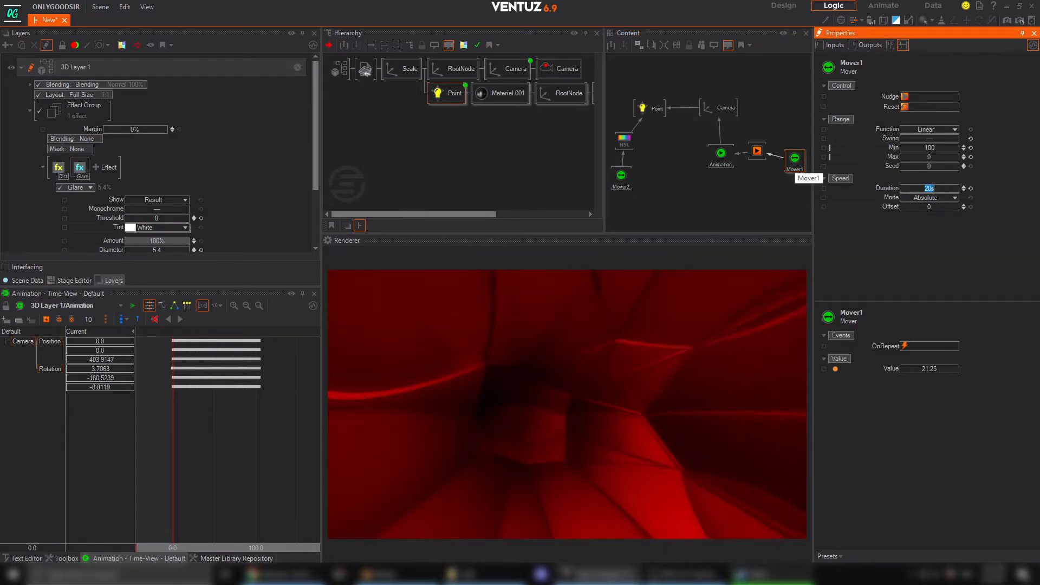
type("300")
key("Return")
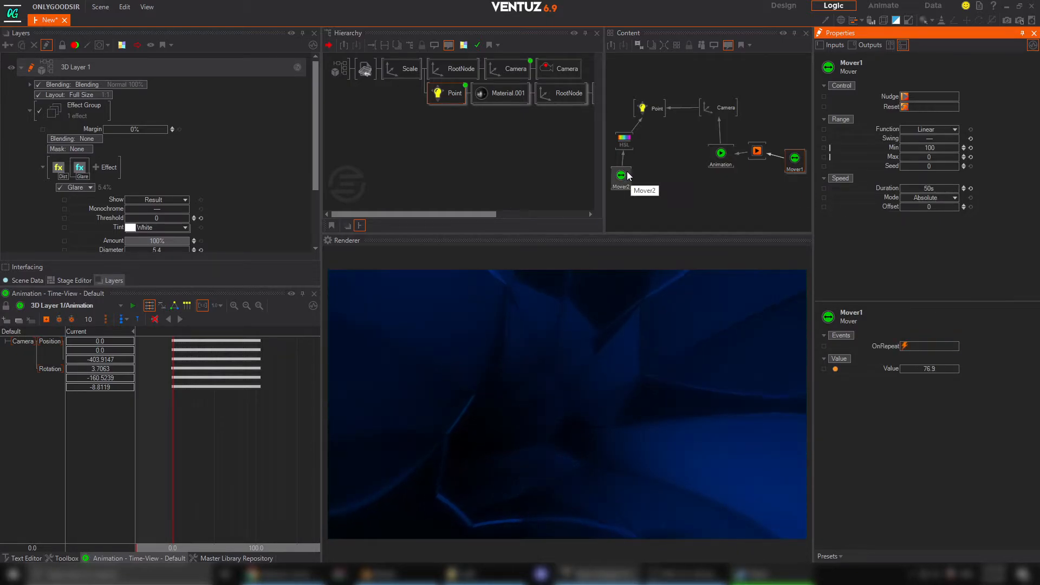
Step: Set the ScalingFactorAll of Material.001's 3D texture mapping to 1.13
left_click(503, 93)
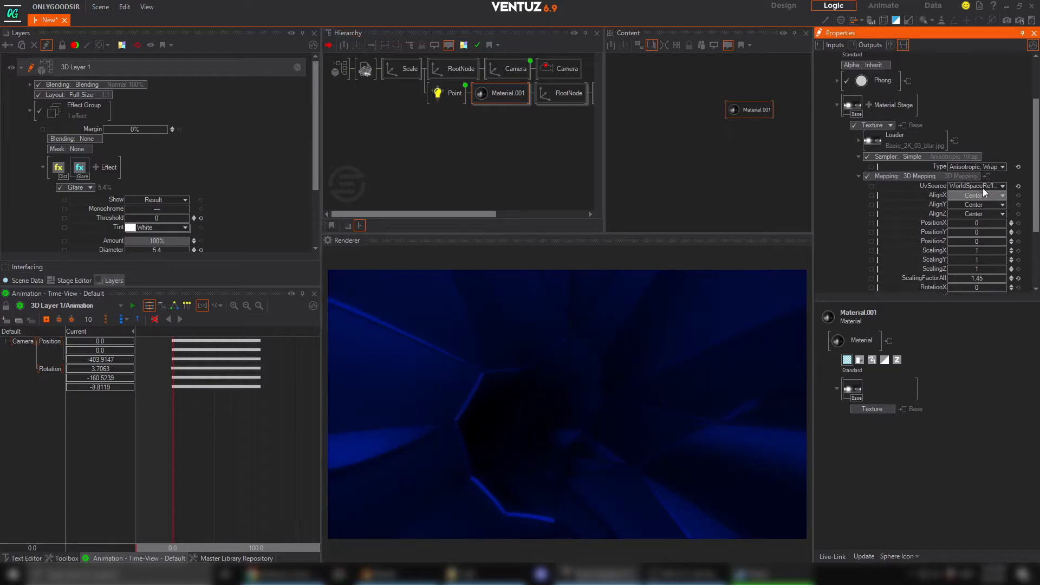
left_click_drag(979, 267, 947, 270)
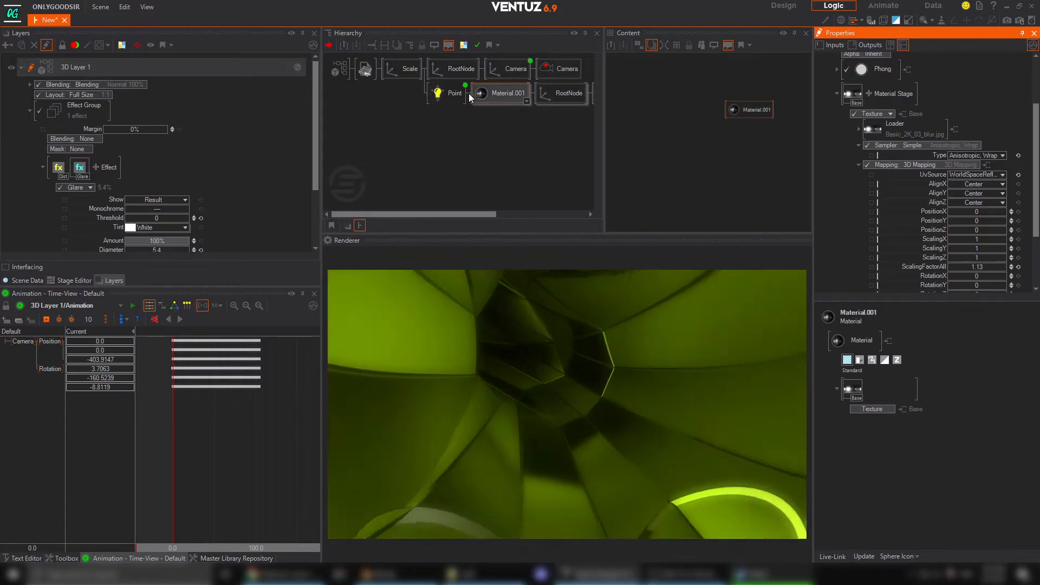
Step: Set the Point light's Specular colour to 255, 86, 86 and its Range to 685
left_click(452, 93)
left_click(955, 117)
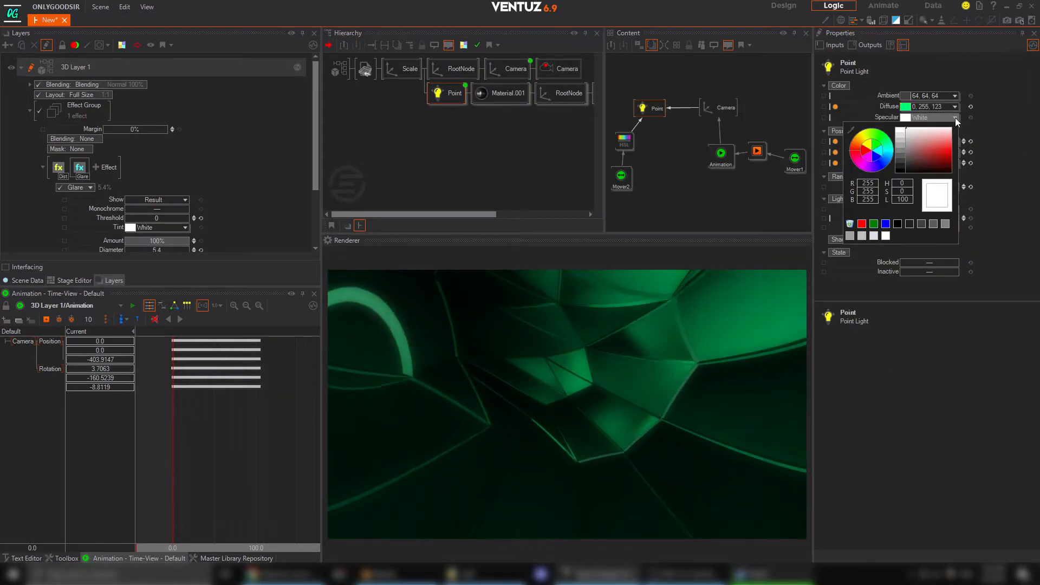
left_click_drag(918, 153, 971, 142)
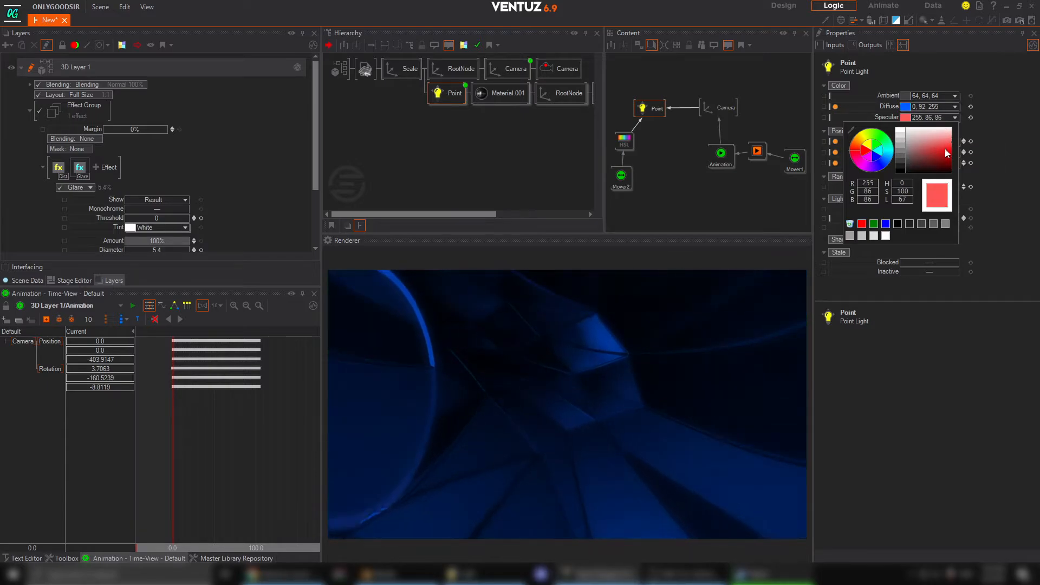
left_click(957, 175)
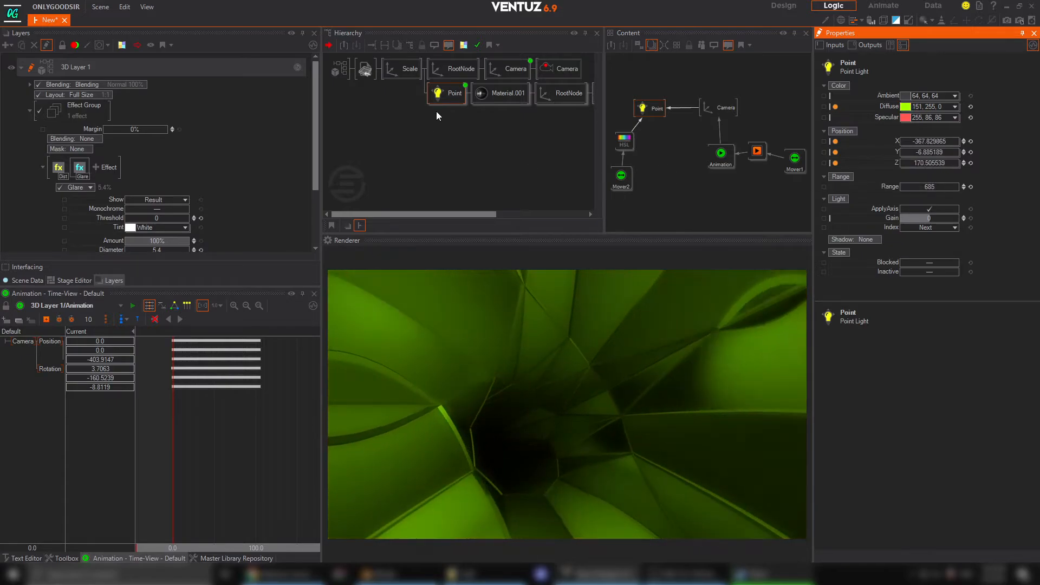
Step: Try the Shadow Map option on the Point light and return its shadow to None
left_click(866, 239)
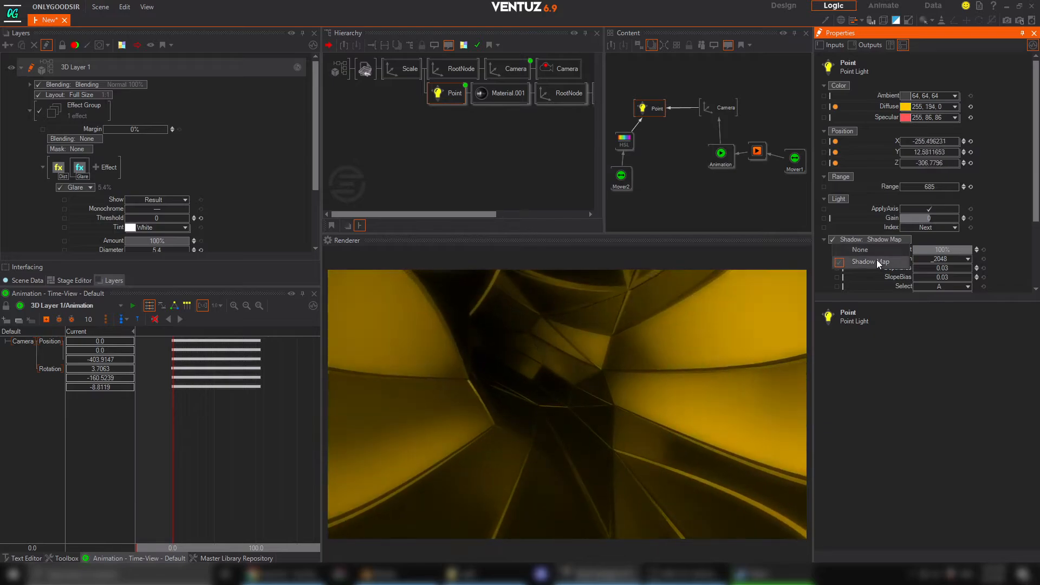
left_click(905, 239)
left_click(866, 250)
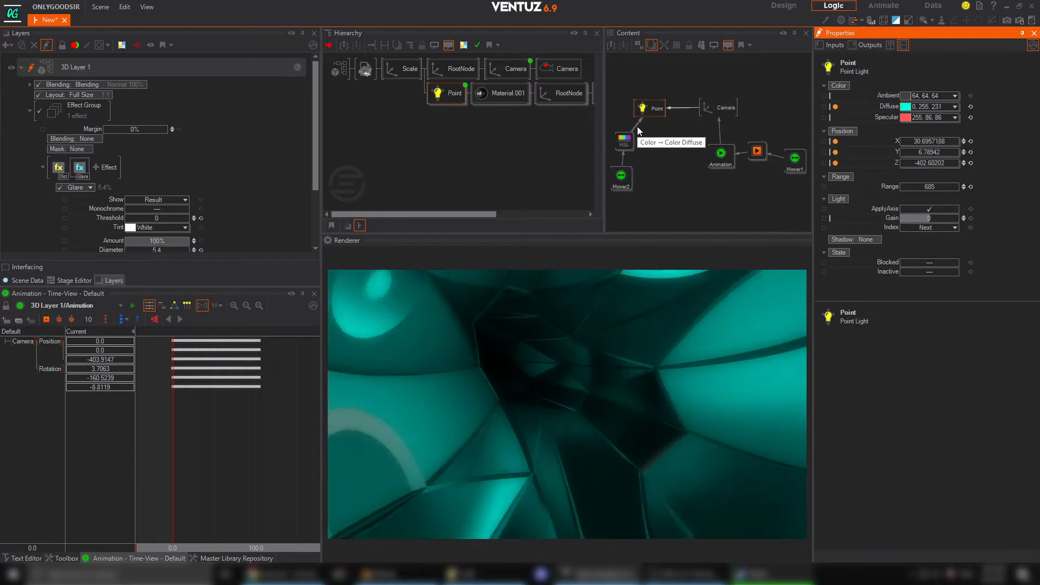
Step: Remove the HSLA to Color binding from the Point light's Diffuse and reset Diffuse to its default white
right_click(637, 125)
left_click(654, 160)
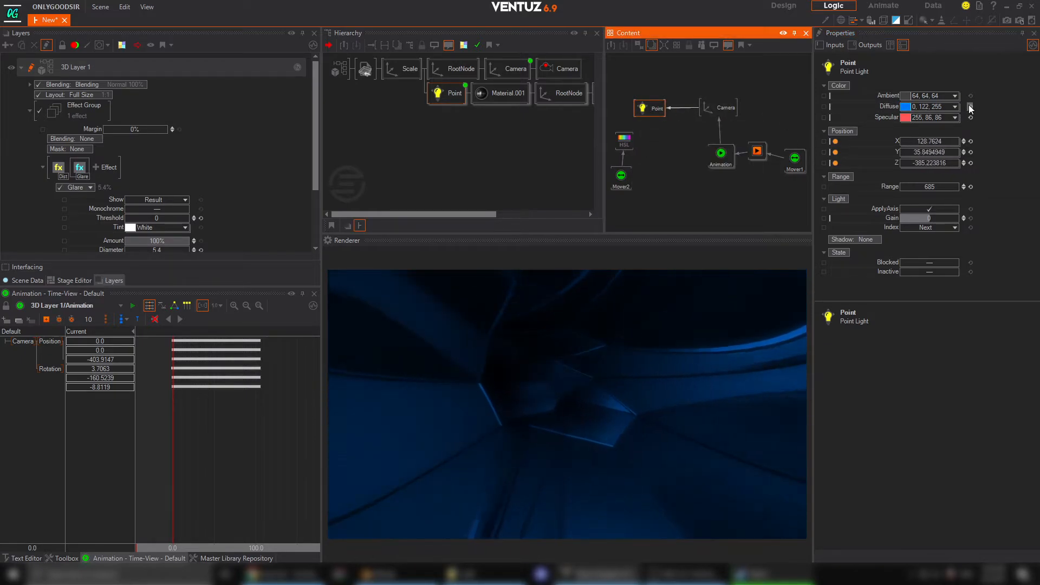
left_click(970, 106)
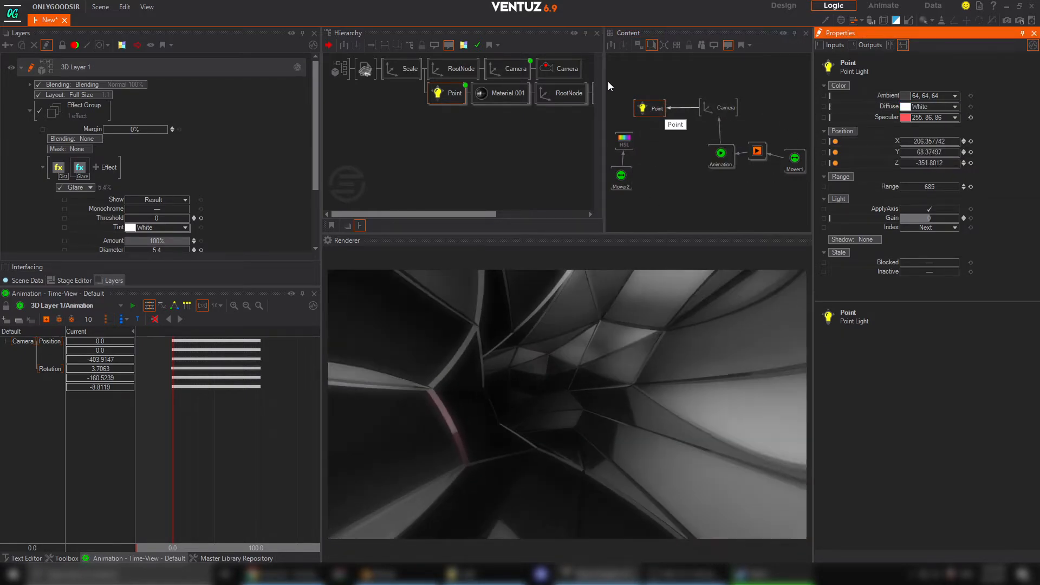
Step: Try red 254, 25, 25 and cyan 25, 254, 251 as the Phong BaseColor of Material.001
left_click(448, 93)
left_click(499, 94)
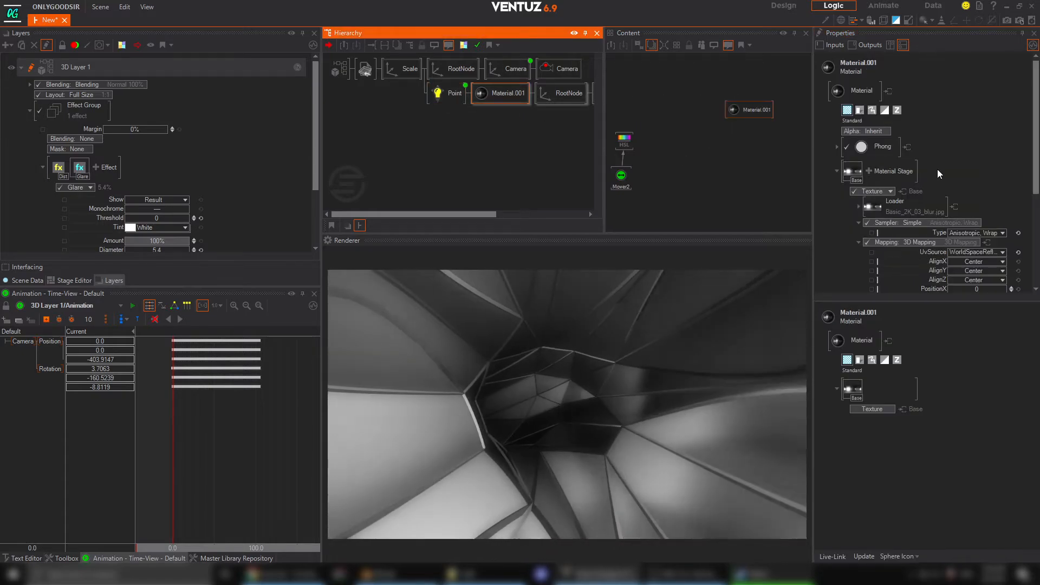
left_click(977, 162)
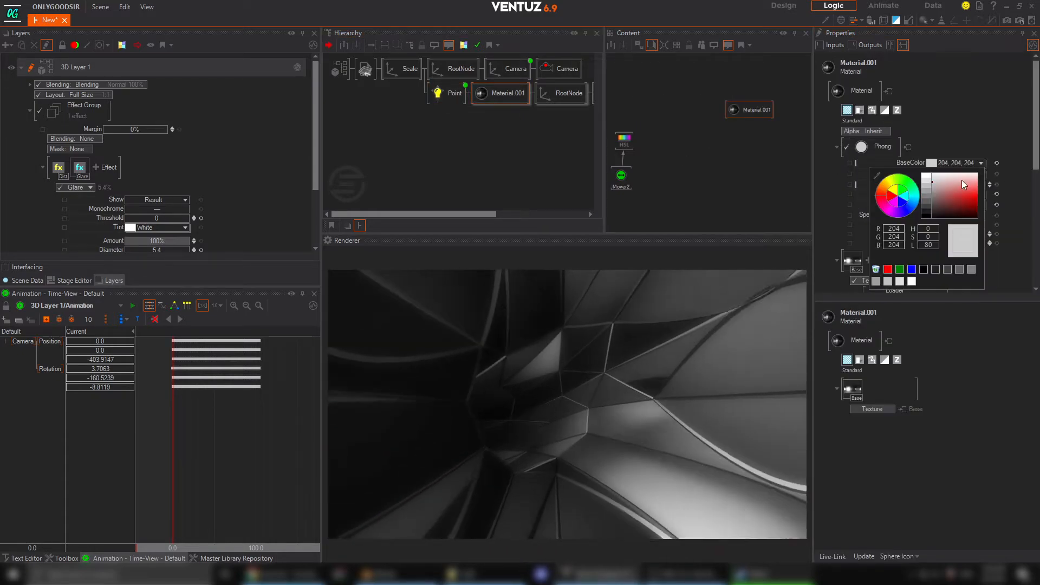
left_click_drag(961, 180, 994, 193)
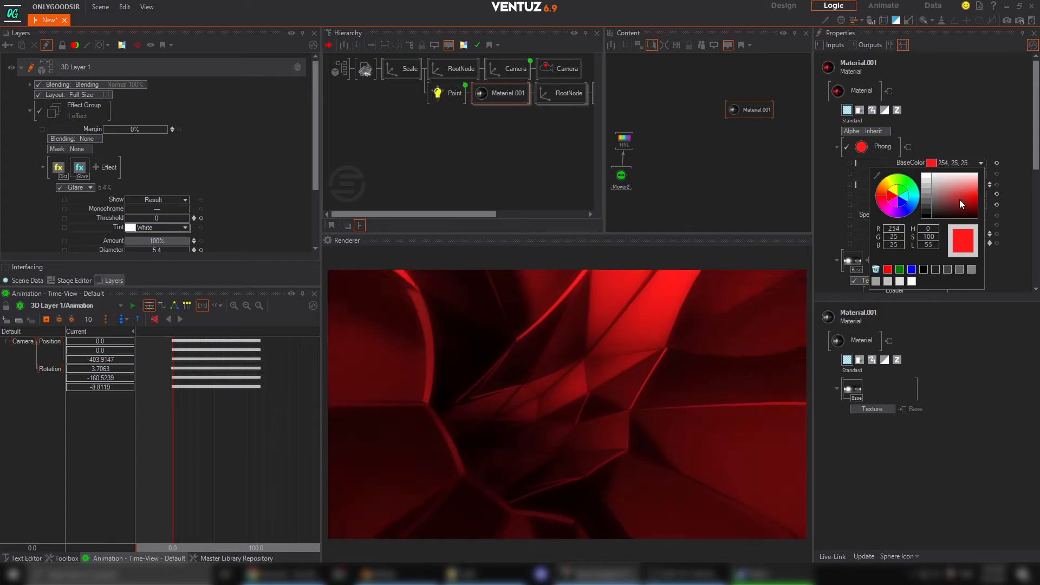
left_click(916, 196)
left_click(1015, 115)
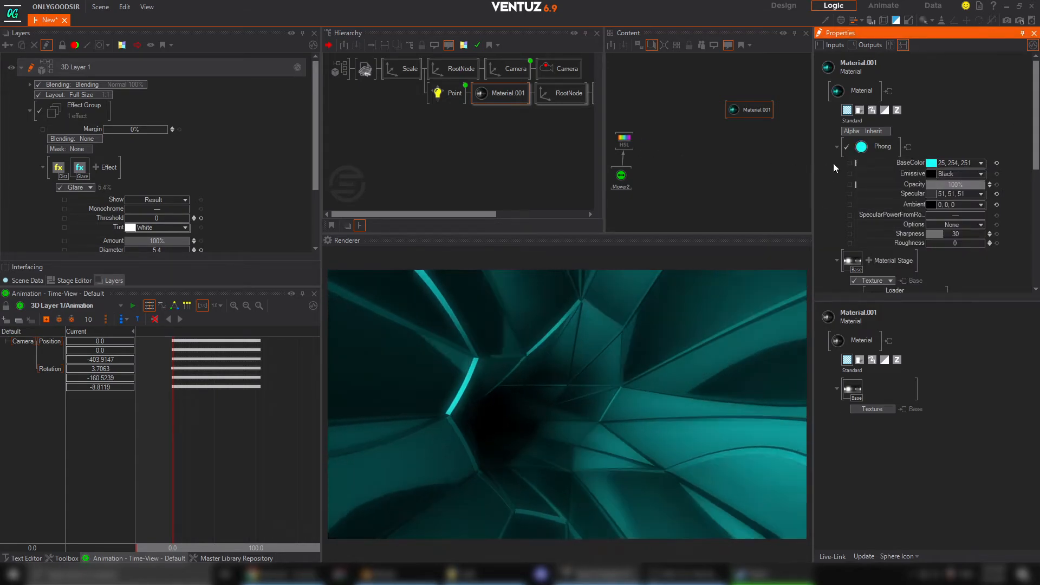
Step: Bind Material.001's BaseColor to the HSLA to Color node's colour output and select that node
left_click_drag(873, 163, 731, 164)
left_click_drag(627, 148, 625, 141)
left_click(624, 139)
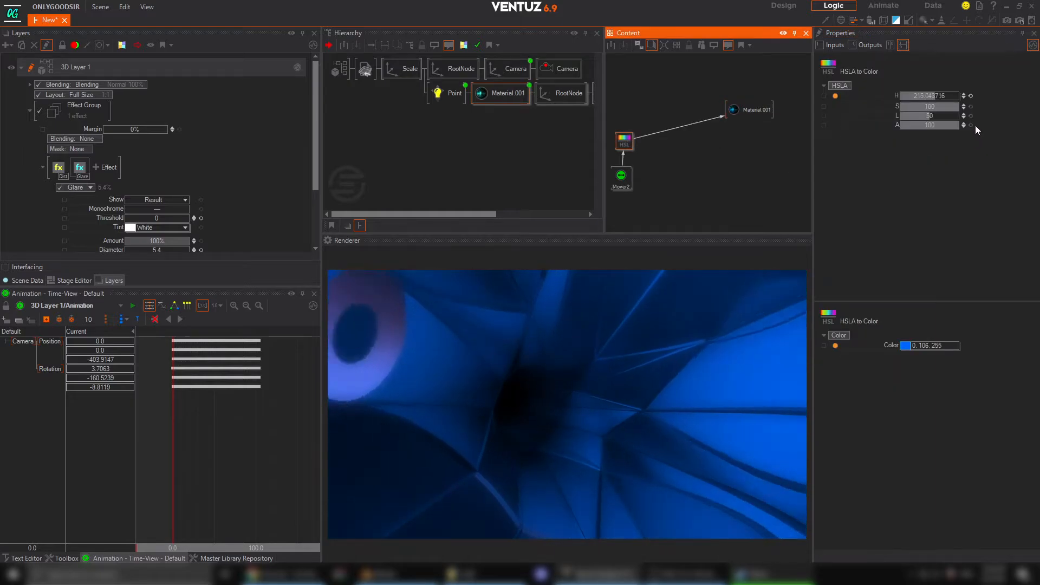
Step: Try red 255, 61, 61 and green 61, 255, 171 as the Point light's Diffuse, and reset it to white
left_click(445, 93)
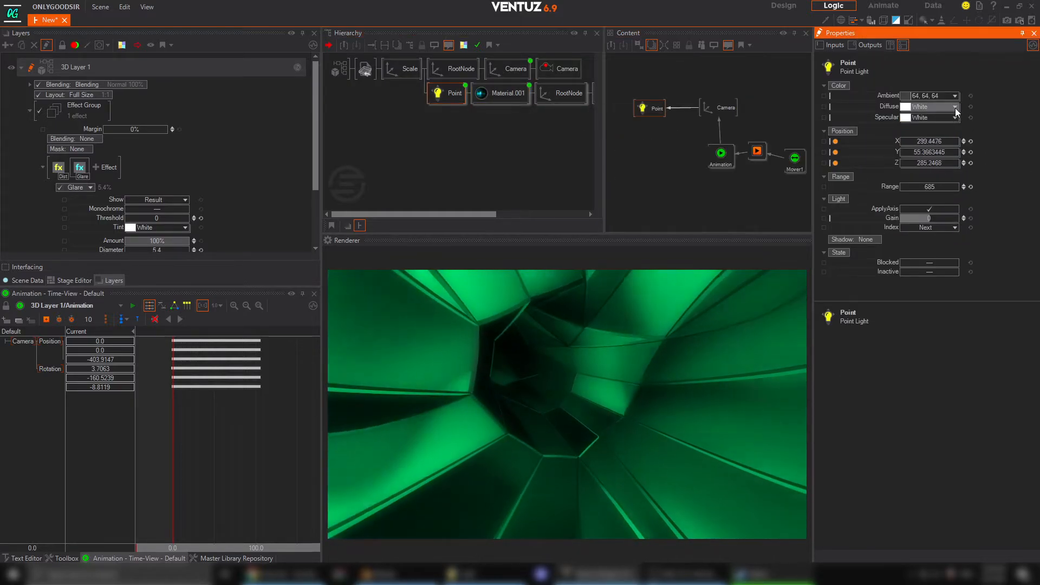
left_click(954, 107)
left_click_drag(930, 130, 980, 133)
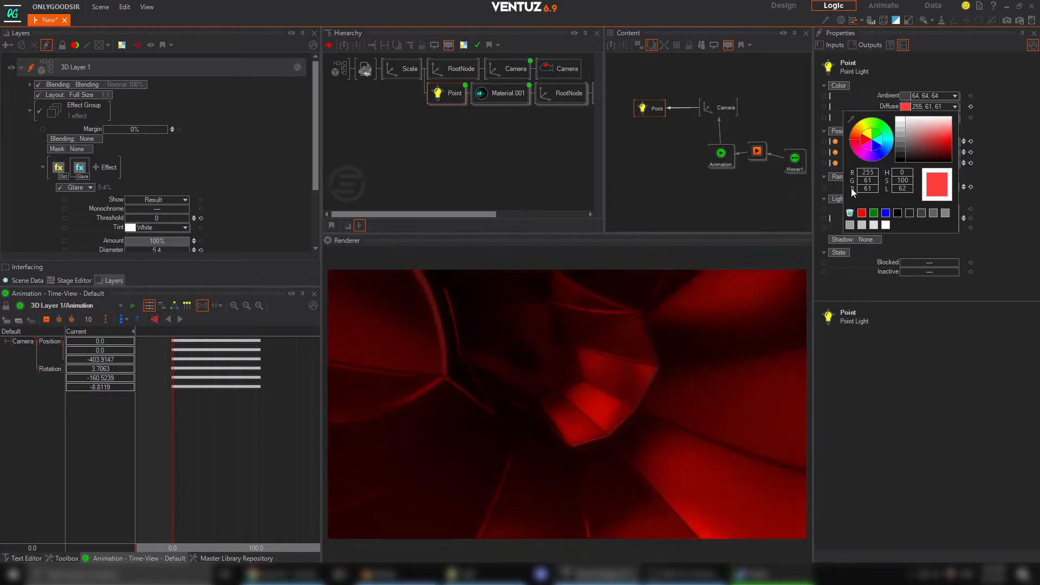
left_click(892, 135)
mouse_move(891, 132)
left_mouse_down()
mouse_move(892, 145)
mouse_move(891, 131)
left_mouse_up()
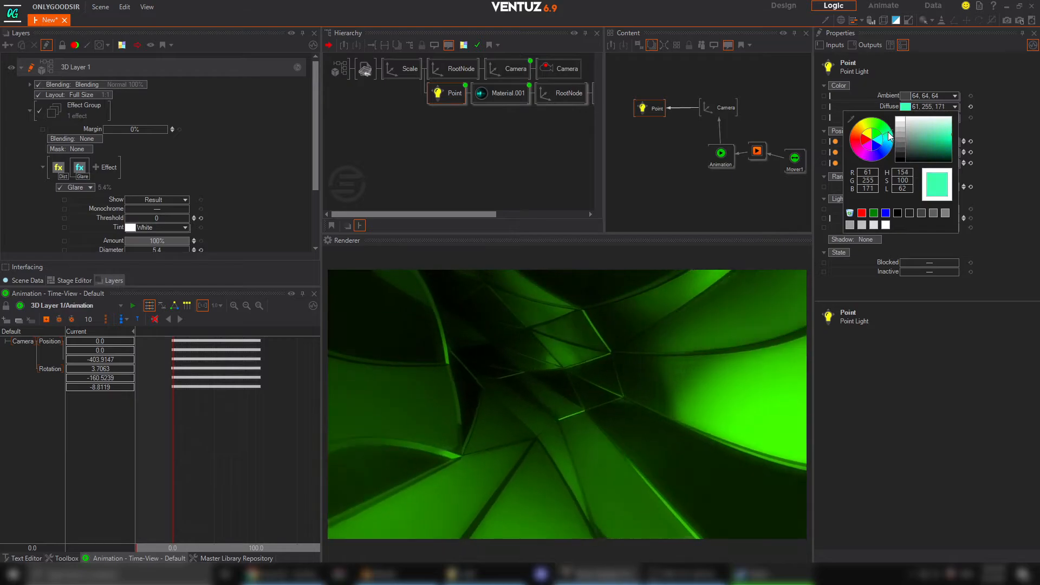
left_click(996, 110)
left_click(970, 107)
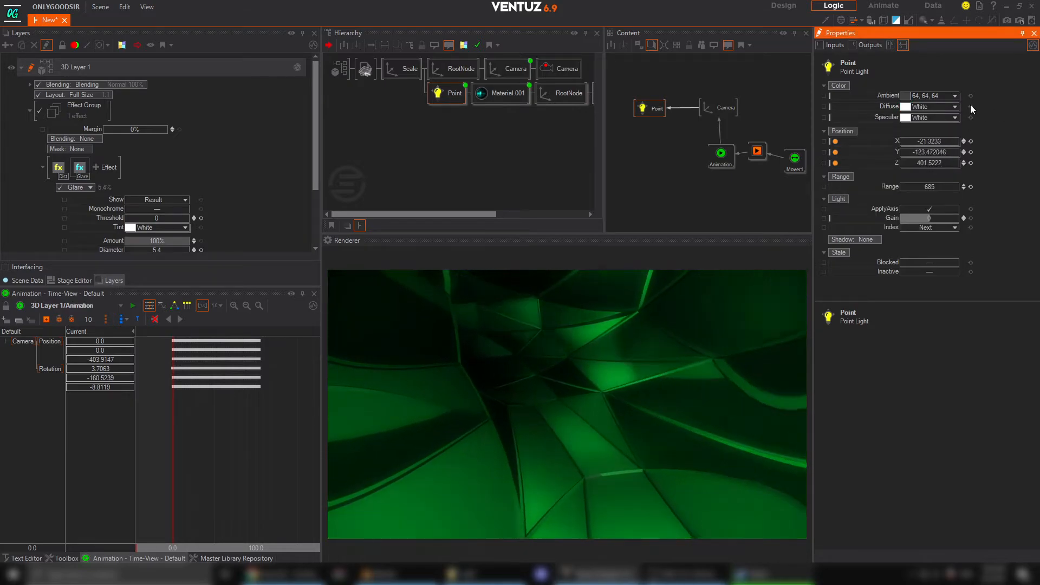
Step: Set the Point light's Gain to about 1.07 and its Range to 500.9
left_click_drag(918, 219, 884, 221)
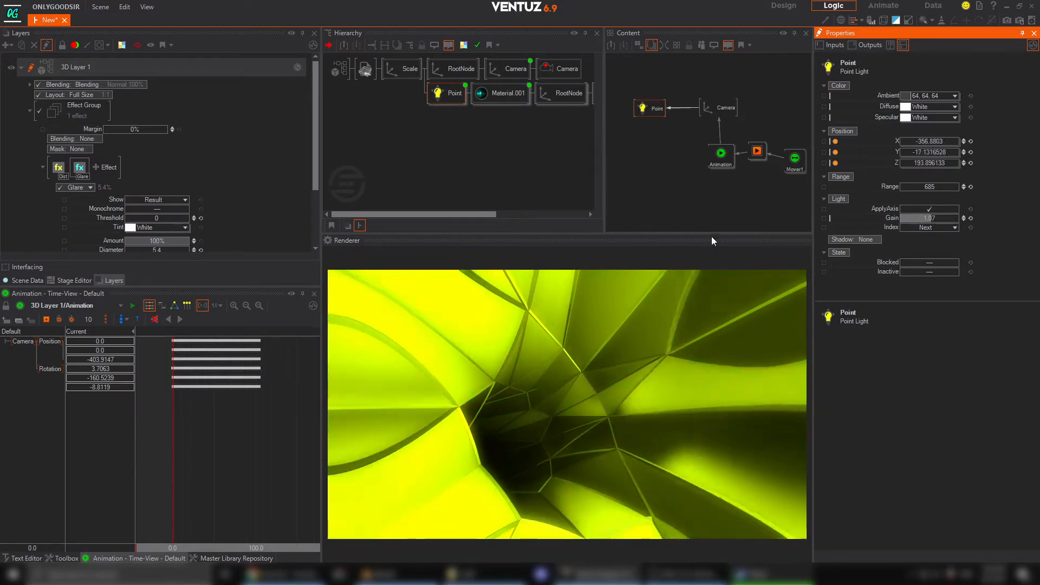
left_click_drag(969, 187, 926, 186)
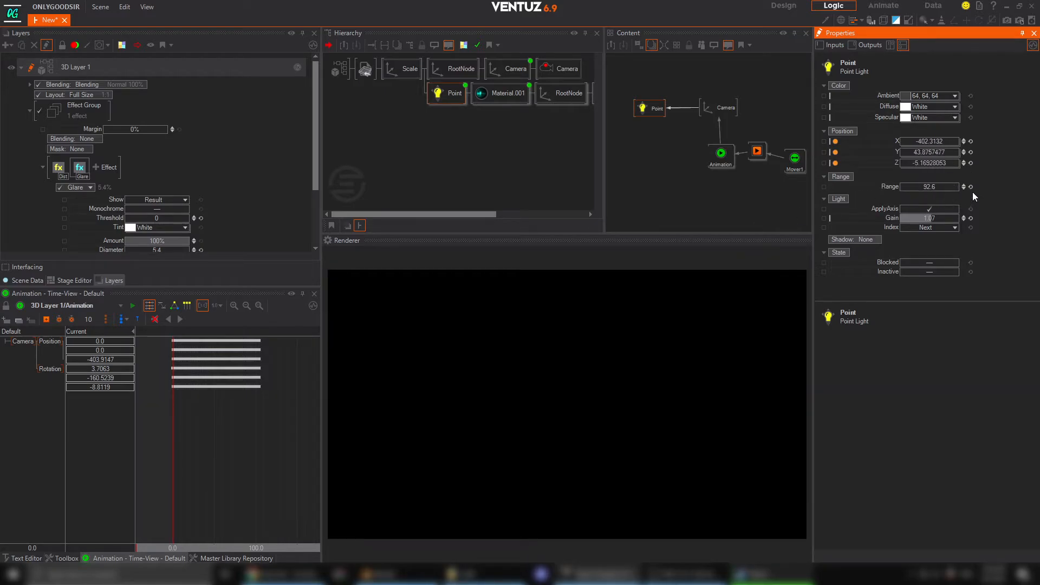
mouse_move(958, 189)
left_mouse_down()
mouse_move(945, 187)
mouse_move(958, 186)
left_mouse_up()
Step: Try the Wireframe and Lines draw modes on Material.001, with a line width of 0.0097
left_click(499, 95)
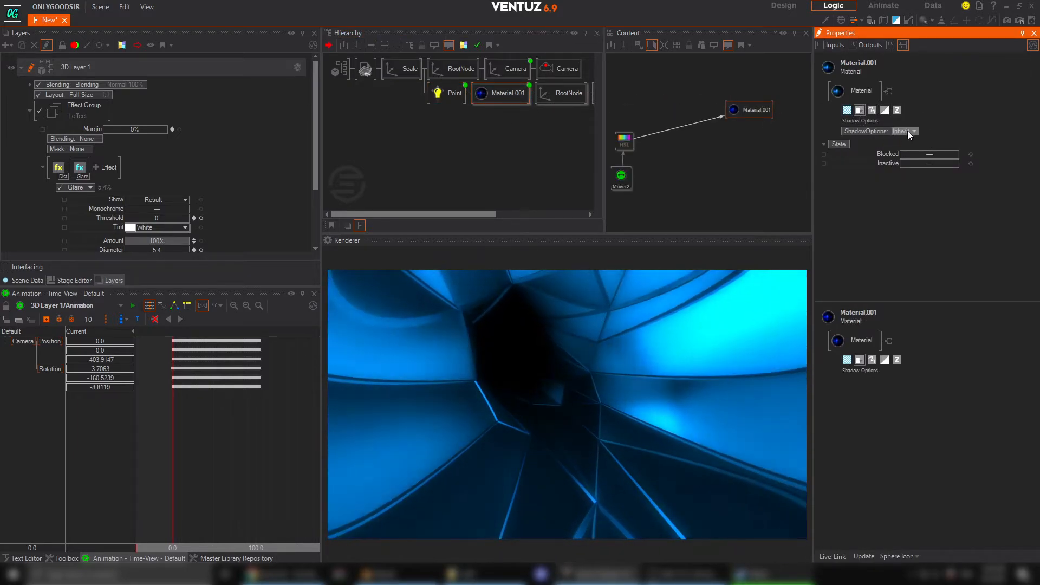
left_click(872, 110)
left_click(893, 132)
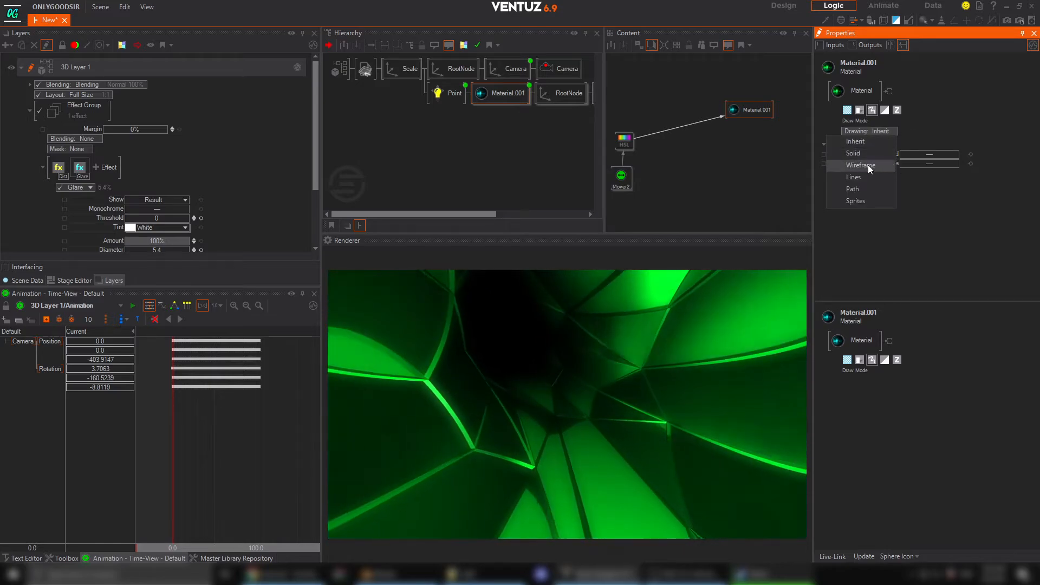
left_click(866, 165)
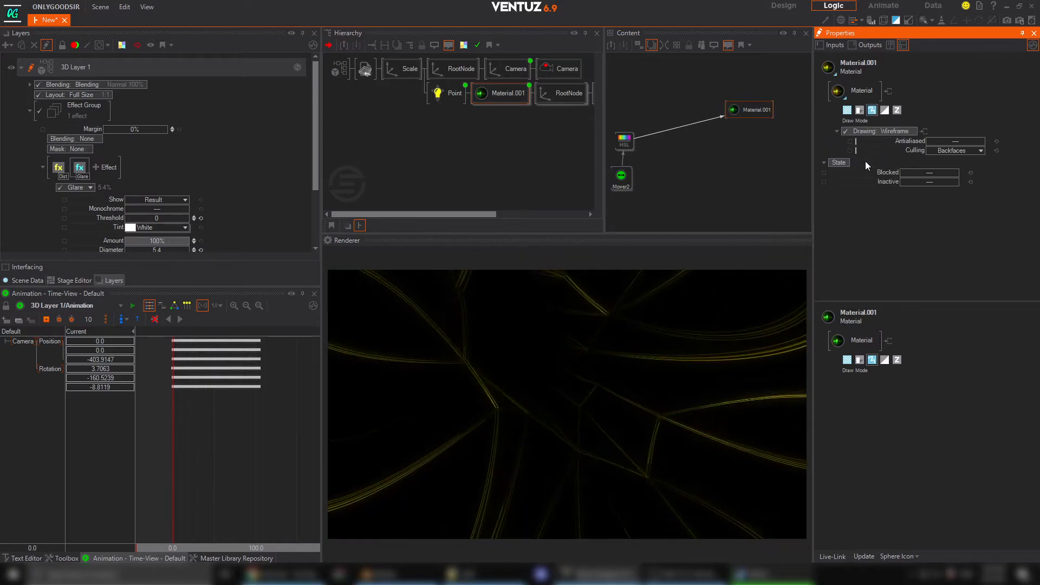
left_click(902, 131)
left_click(883, 174)
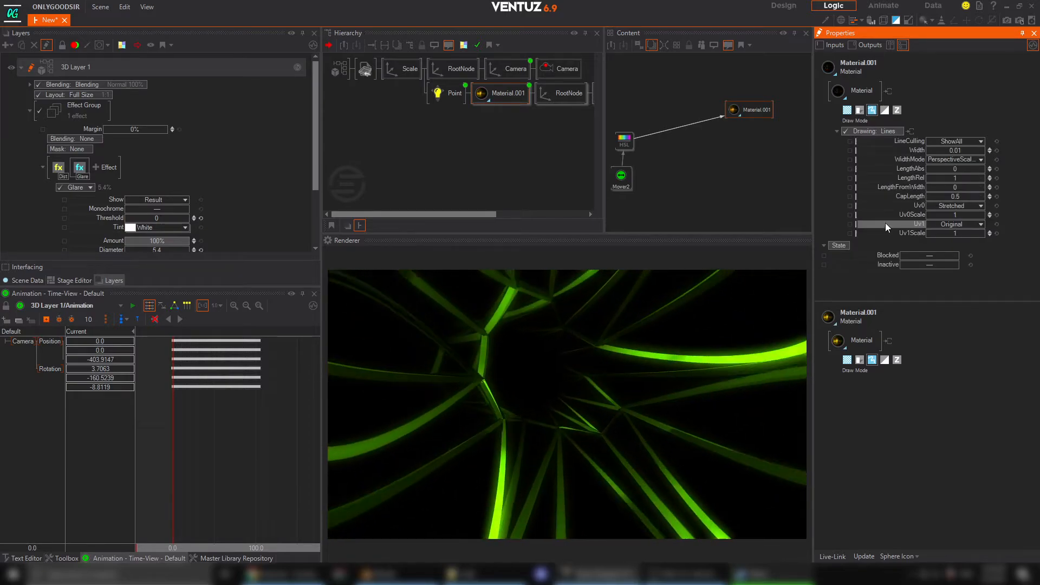
left_click_drag(989, 151, 970, 151)
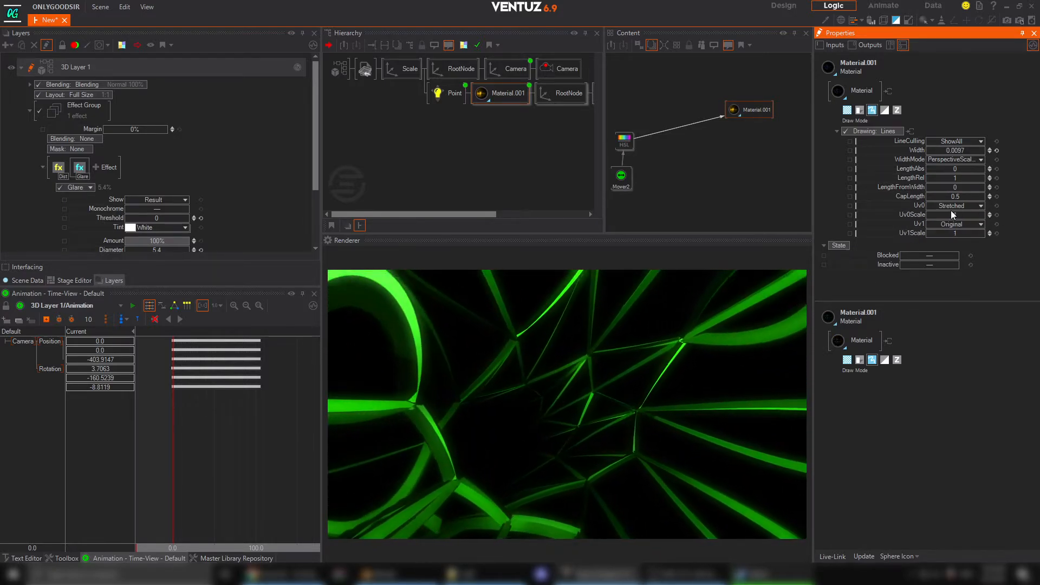
Step: Try the Path and Sprites draw modes on Material.001
left_click(891, 135)
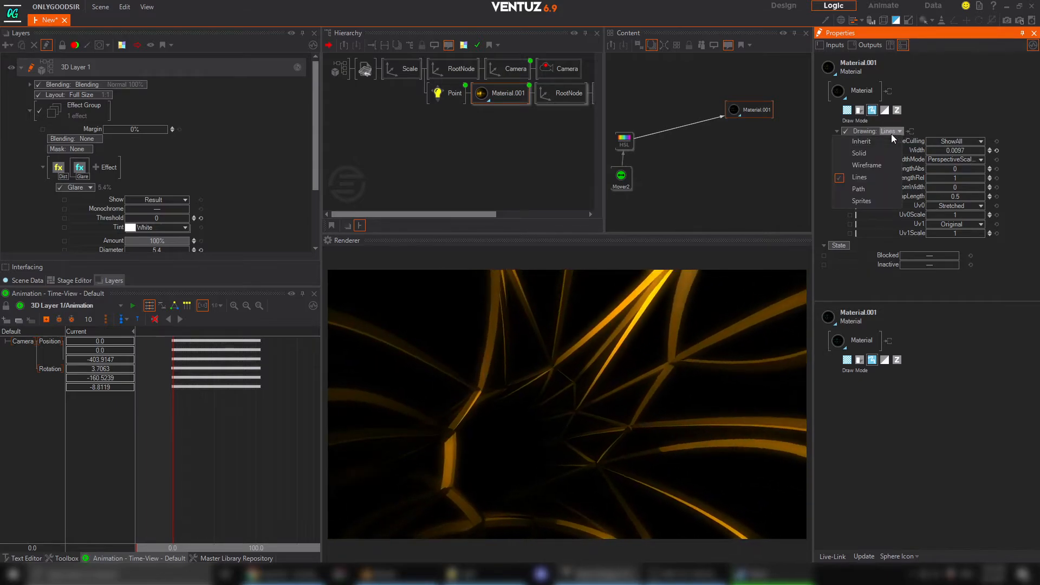
left_click(870, 190)
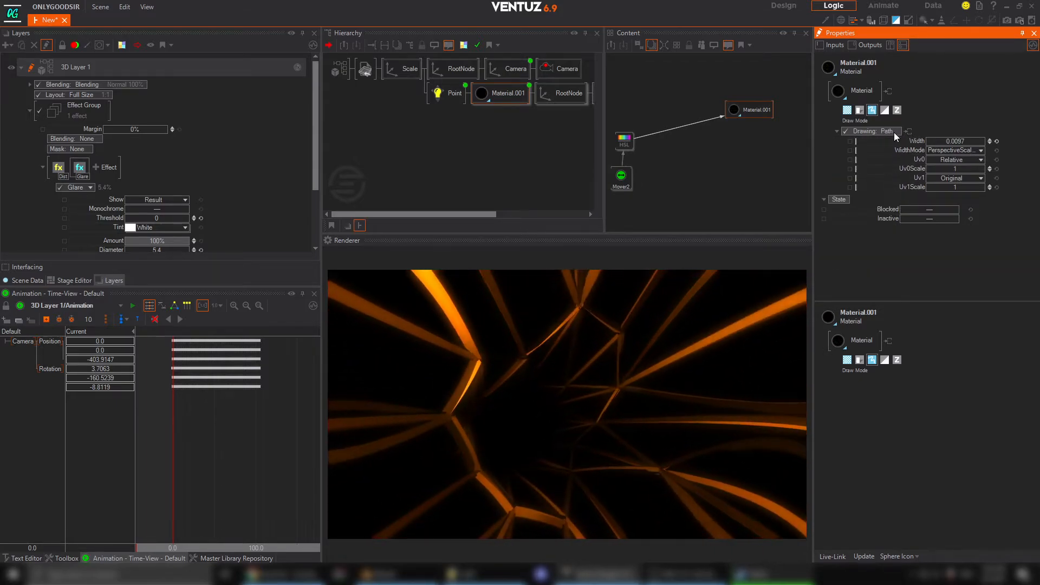
left_click(892, 131)
left_click(862, 200)
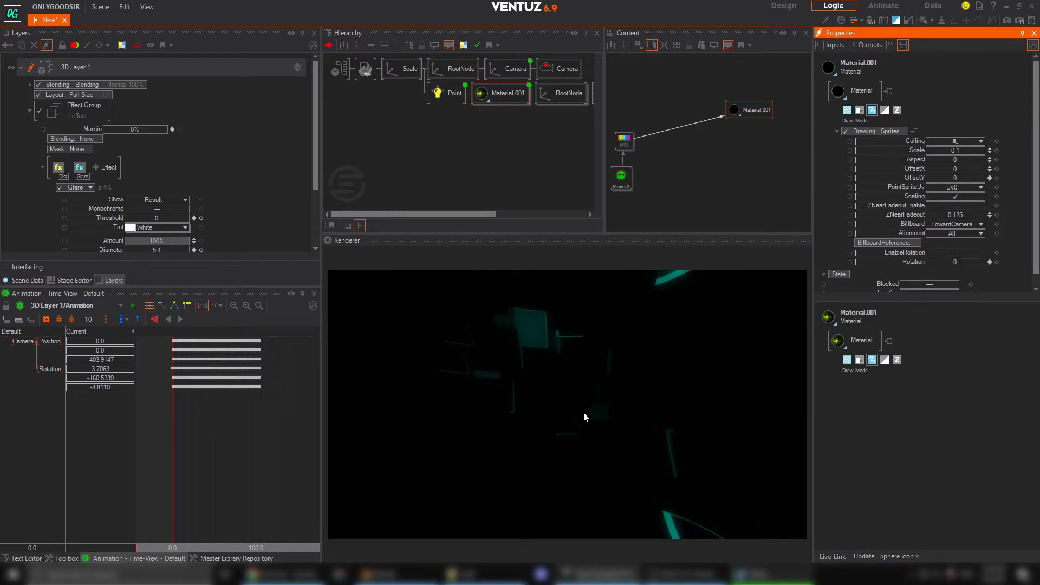
Step: Compare the Wireframe and Solid draw modes on Material.001 and leave it set to Solid
left_click(885, 135)
left_click(866, 156)
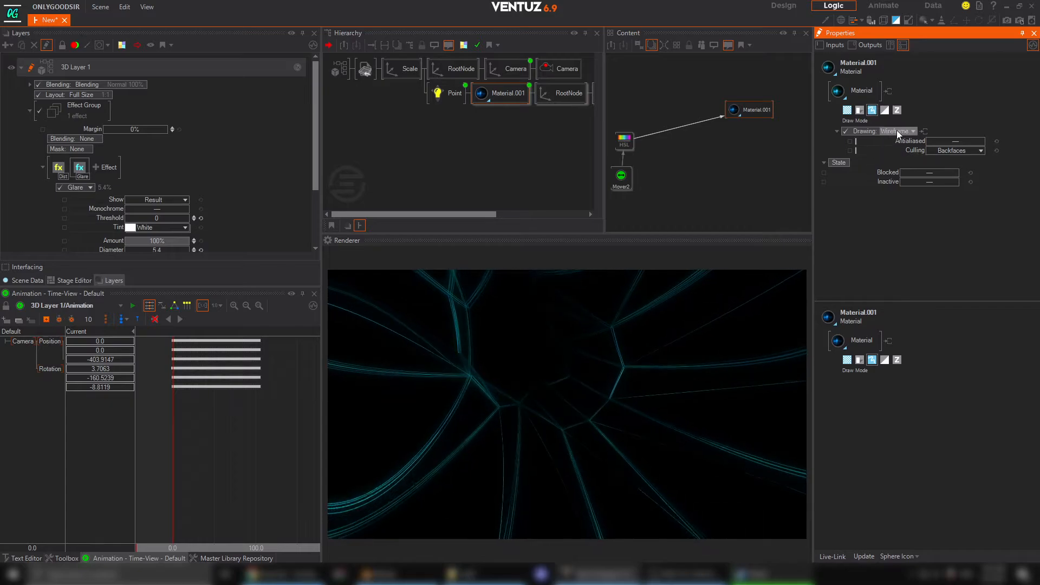
left_click(895, 131)
left_click(868, 153)
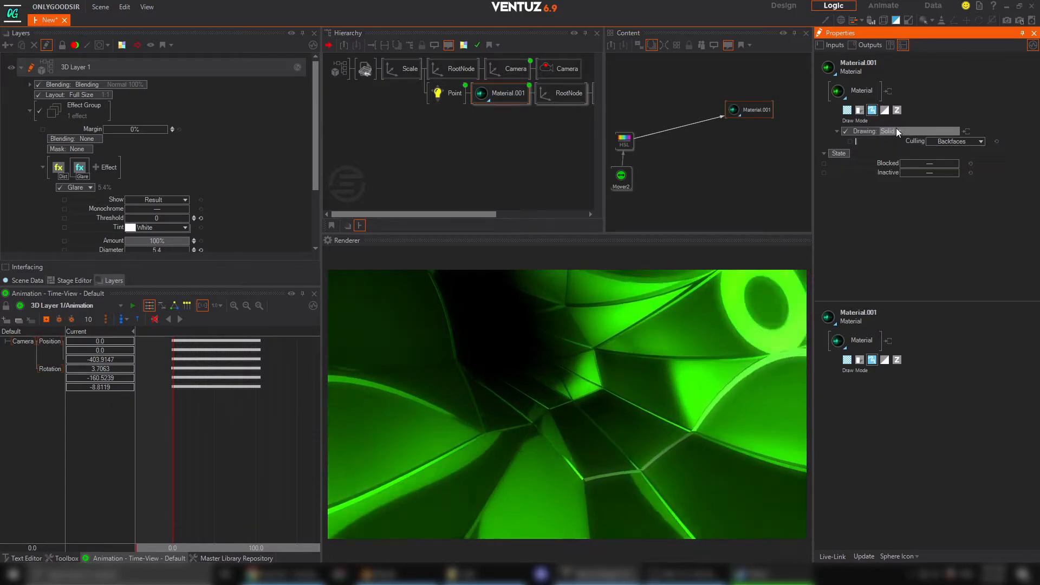
left_click(896, 131)
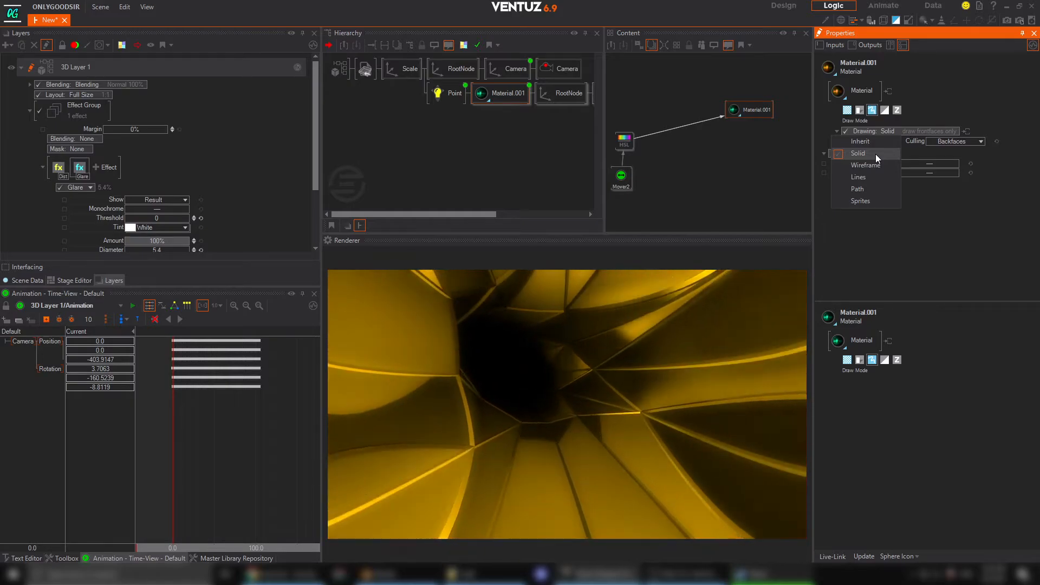
left_click(873, 166)
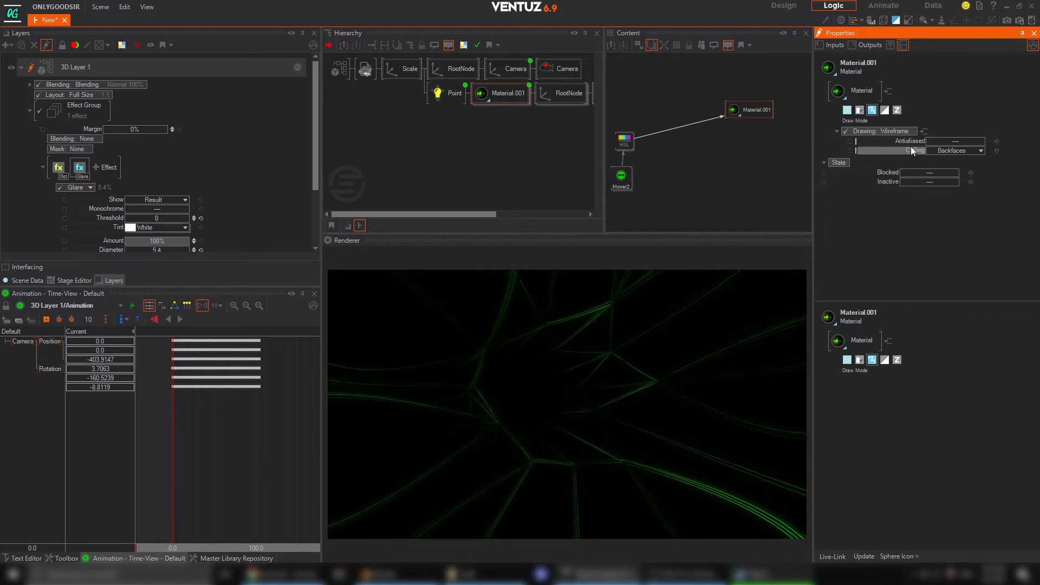
left_click(903, 132)
left_click(895, 157)
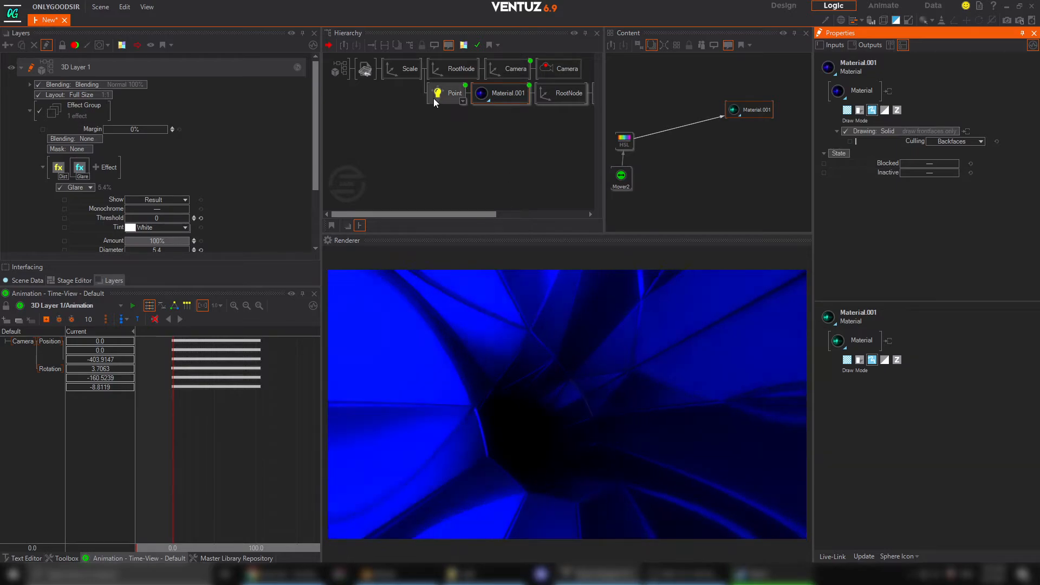
Step: Select the Point light, switch to Blender to play and scrub the original tunnel animation, and return to Ventuz
left_click(434, 100)
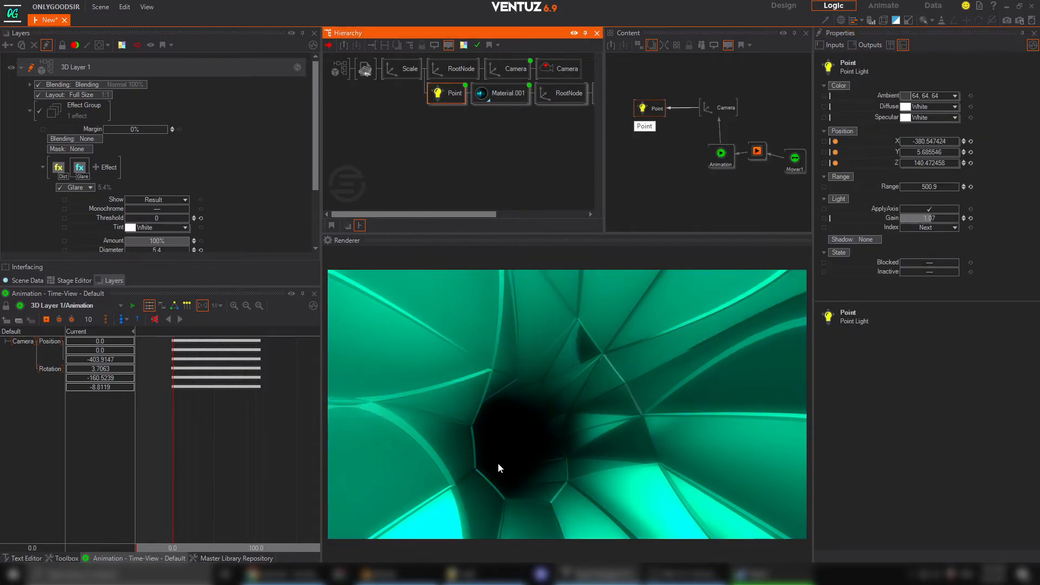
key("alt+Tab")
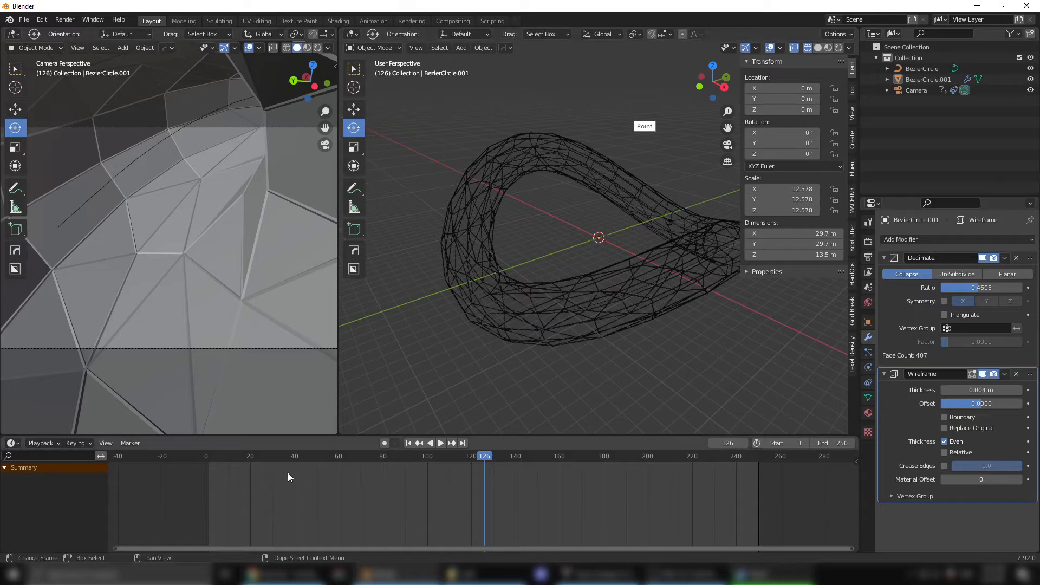
key("space")
left_click_drag(466, 469, 692, 498)
key("space")
key("alt+Tab")
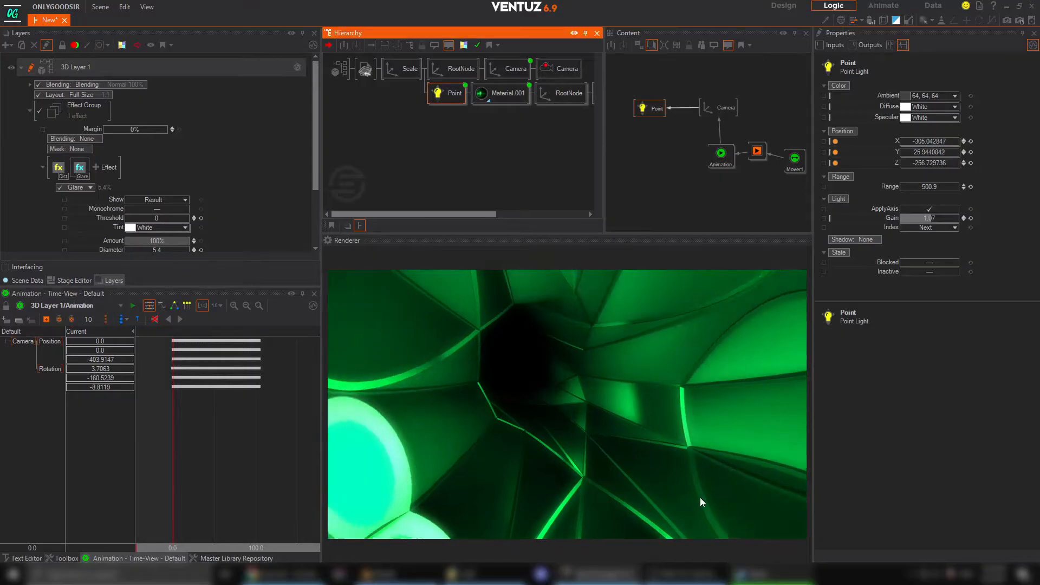
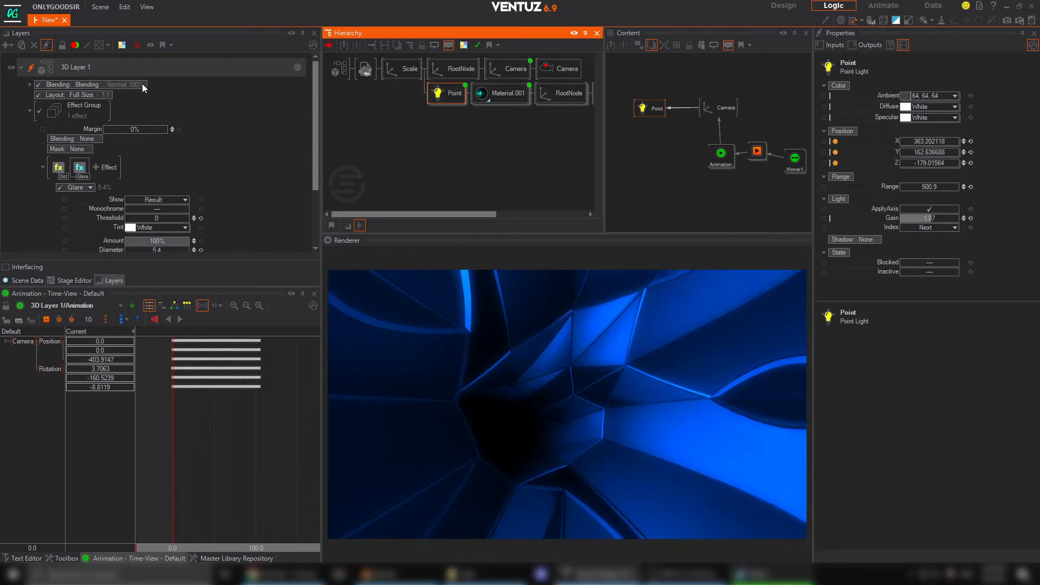
Step: Collapse 3D Layer 1's Effect Group and set the layer's camera to (default)
left_click(30, 111)
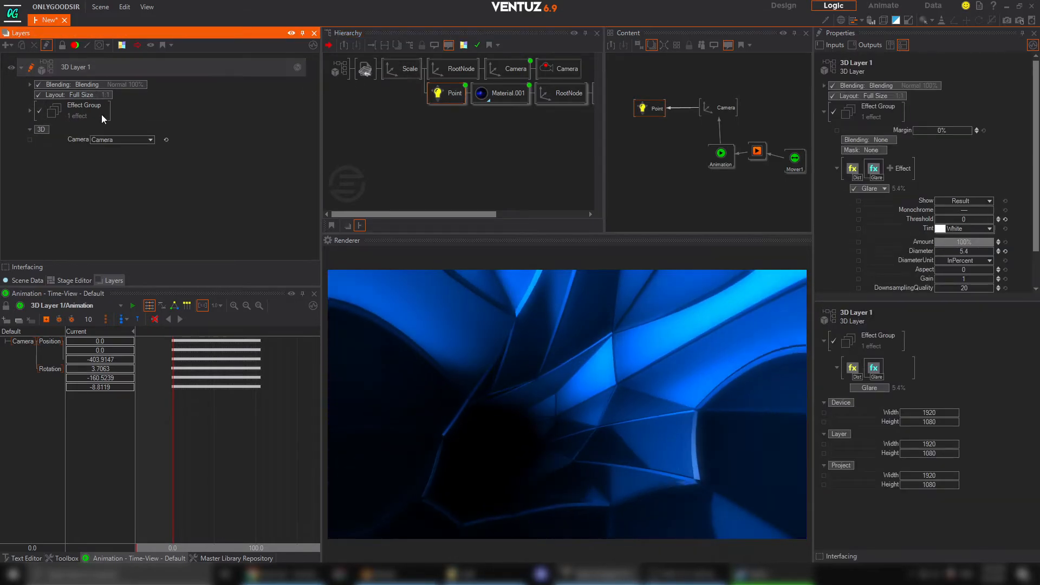
left_click(151, 140)
left_click(128, 163)
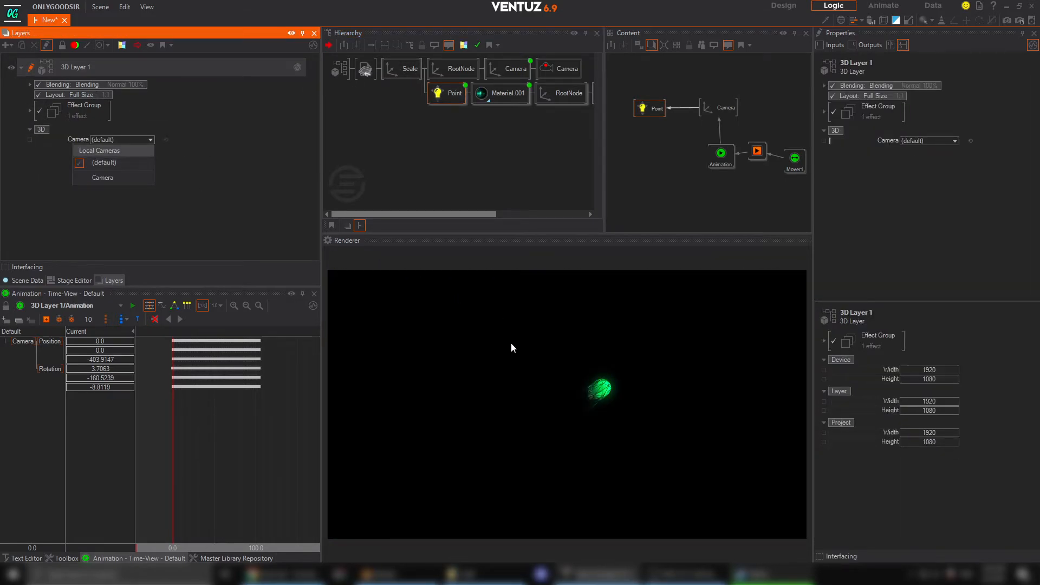
Step: Set the Scale axis's X rotation to -90
left_click(448, 95)
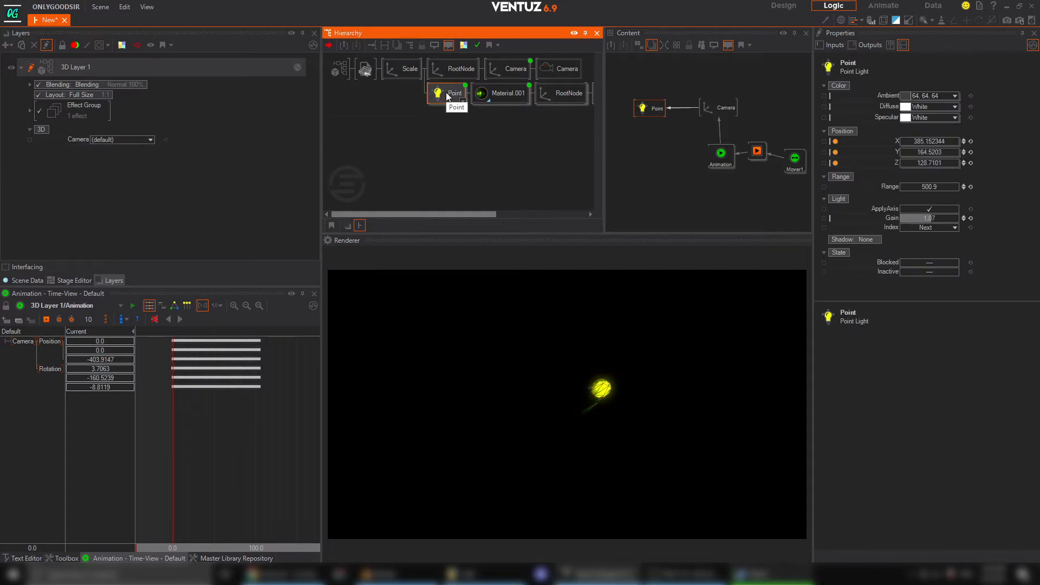
left_click(392, 70)
left_click_drag(937, 138, 889, 140)
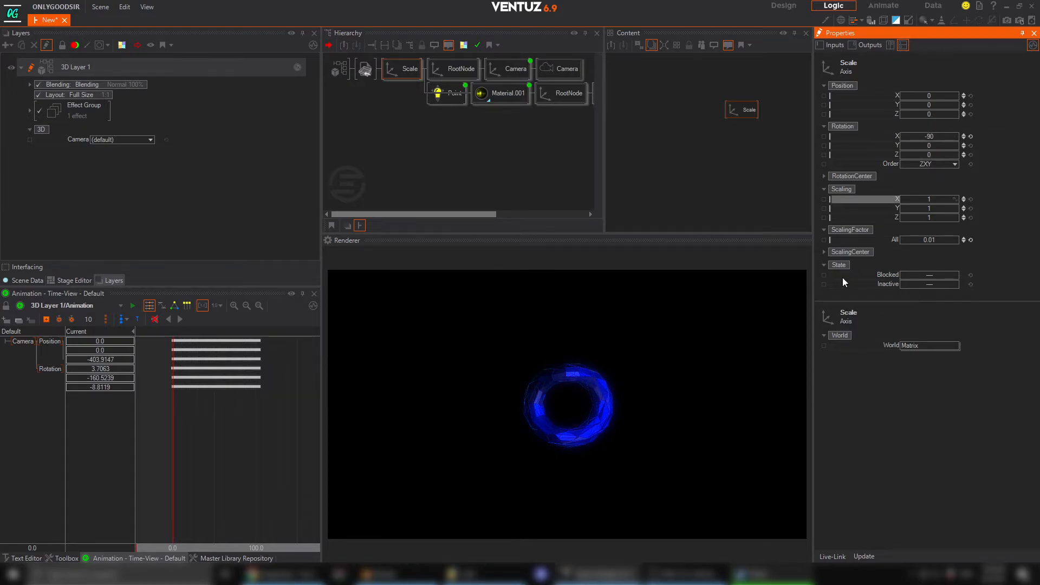
Step: Add an Axis node under Scale and attach a Text 3D node to it as Block Text
double_click(417, 155)
type("ax")
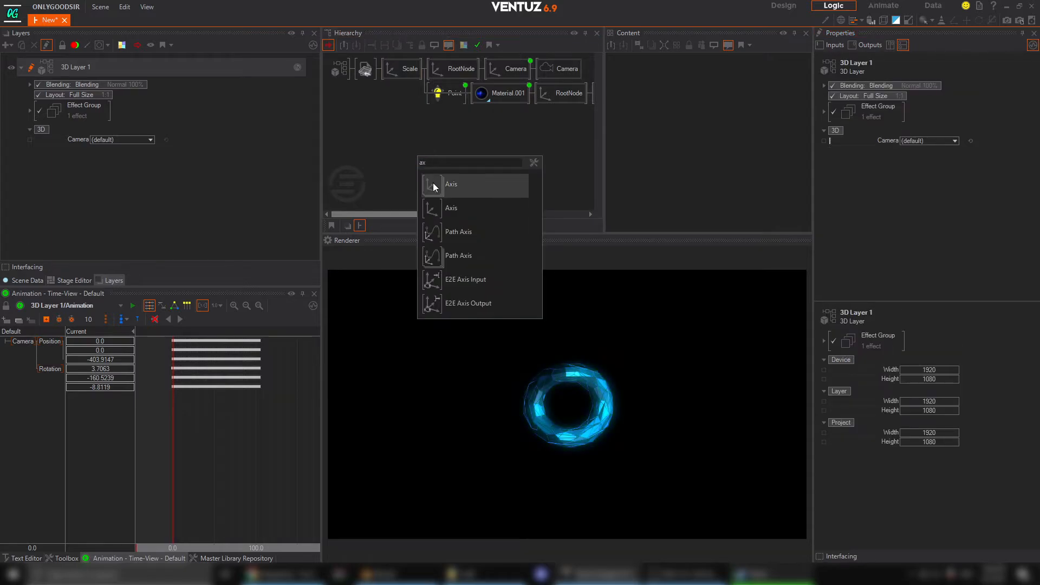
left_click_drag(433, 184, 433, 103)
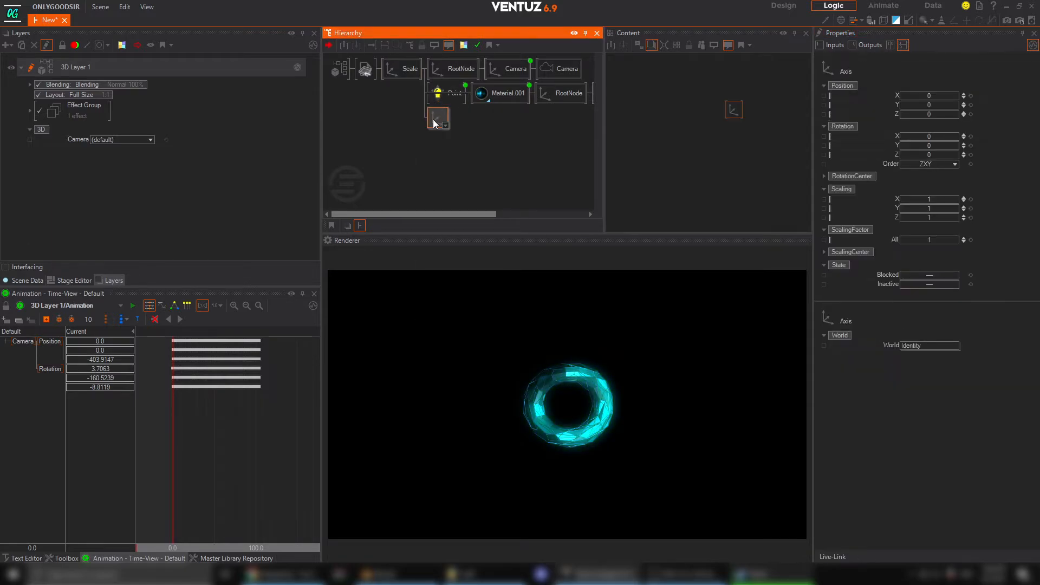
double_click(435, 114)
type("te")
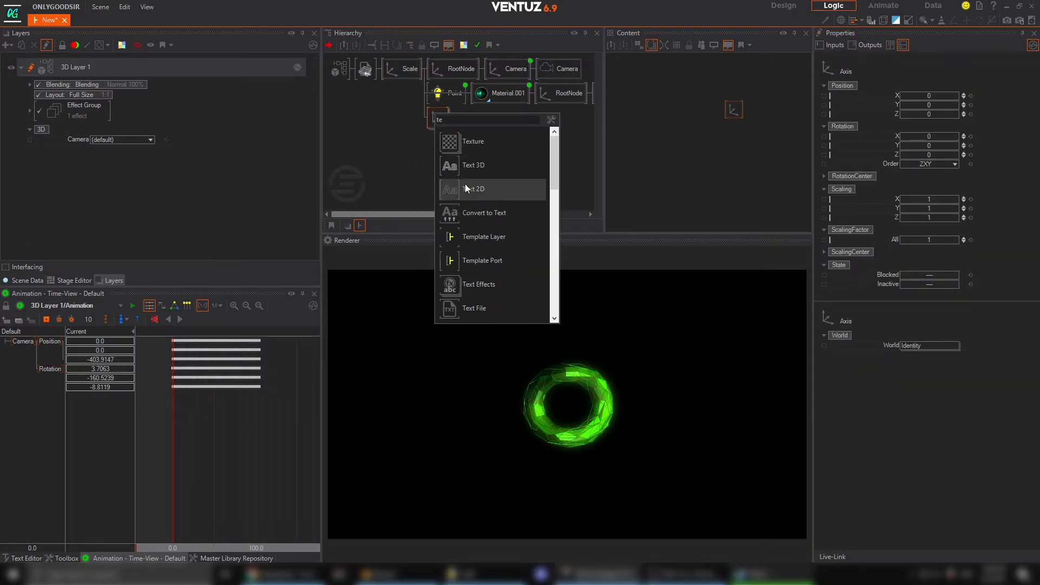
left_click_drag(454, 163, 426, 139)
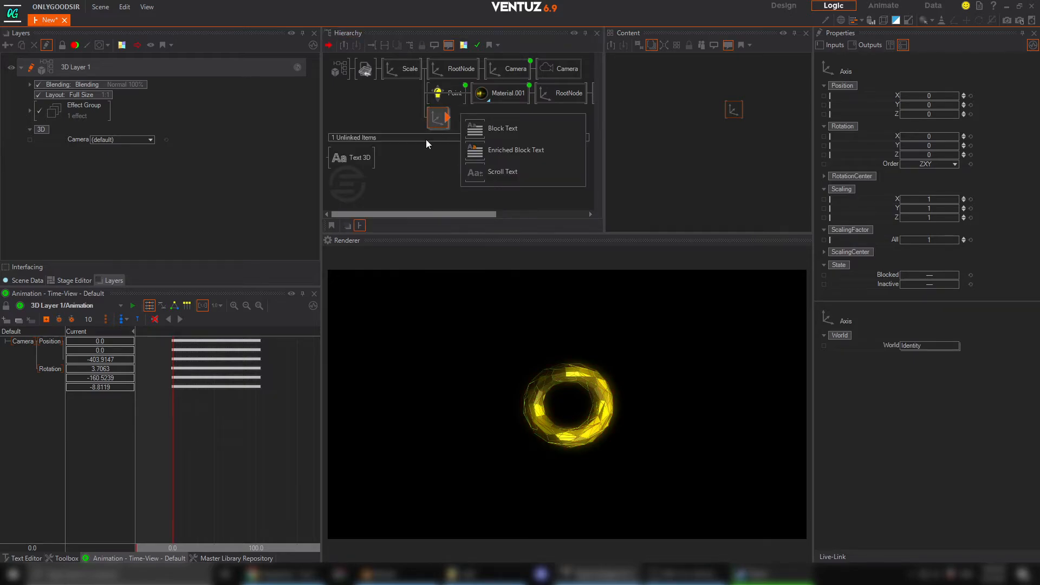
left_click(476, 132)
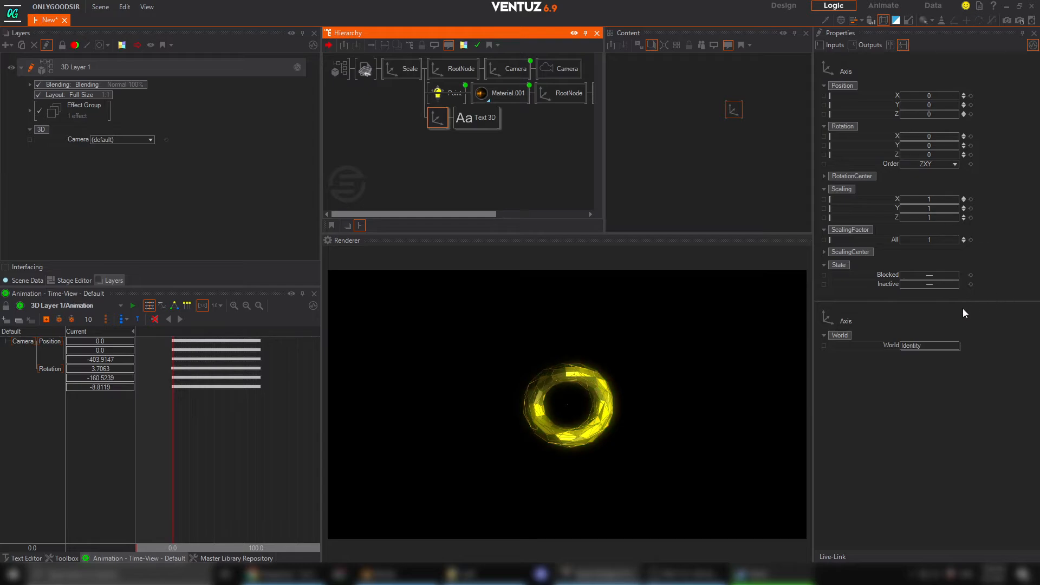
Step: Set the text Axis's scaling factor to 54 and X position to 327.8, with its Z position reset to 0
left_click_drag(928, 239, 957, 237)
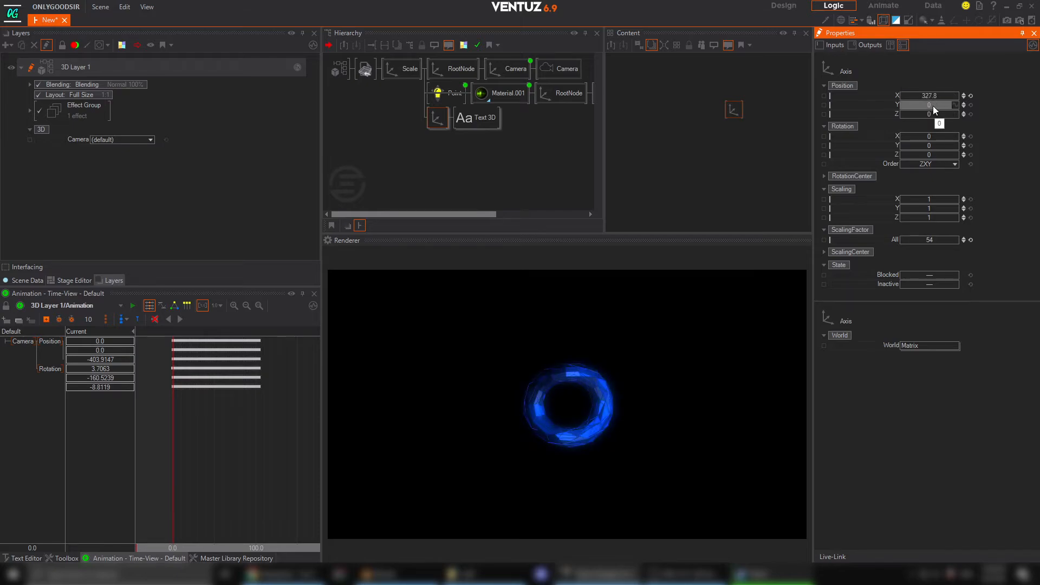
left_click_drag(933, 106, 958, 107)
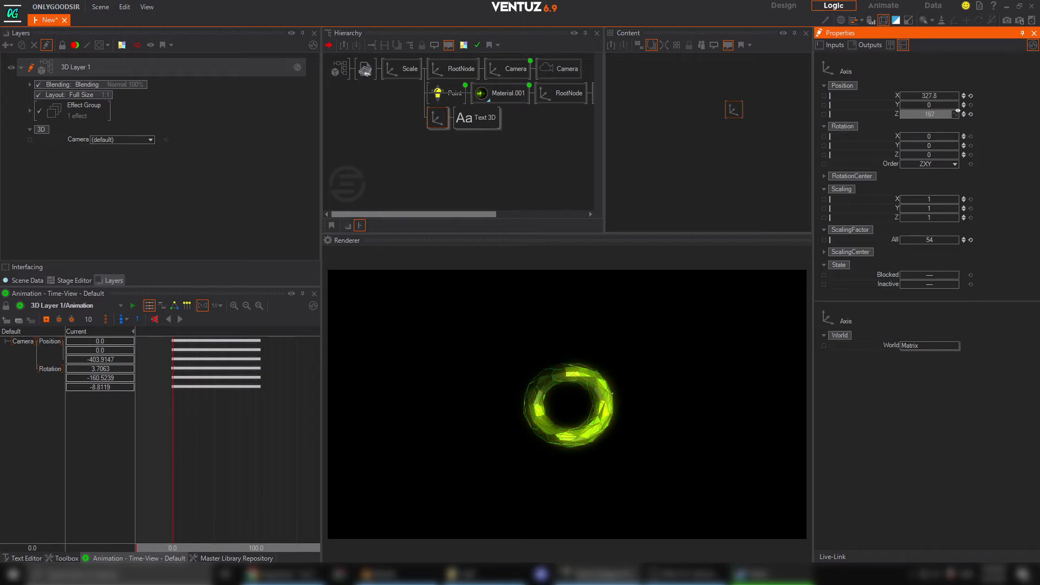
left_click(970, 115)
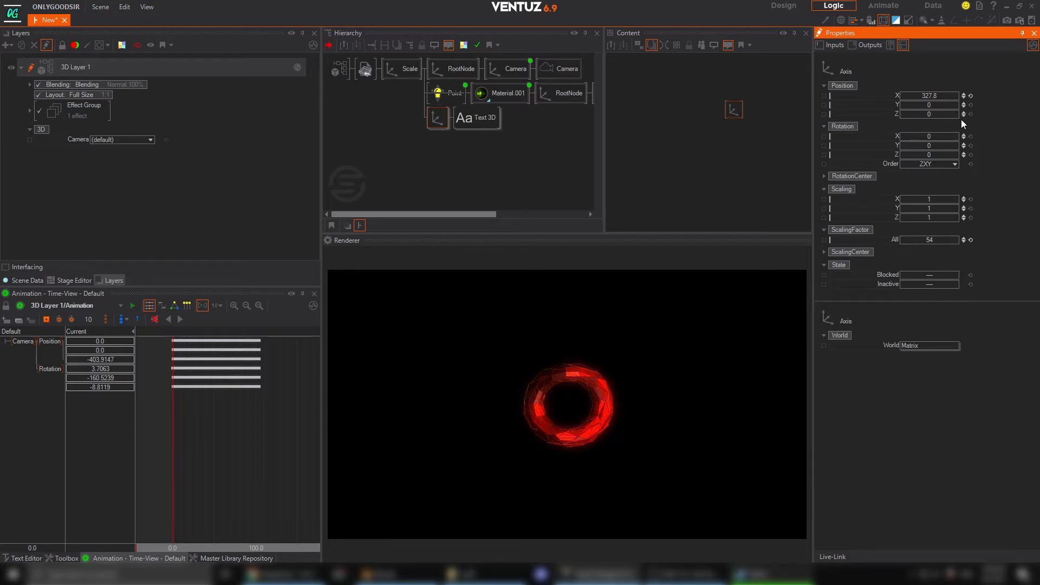
Step: Reset the Scale axis's X rotation to 0, and set the text Axis's Y position to 211.5 and scaling factor to 37.42
left_click(402, 71)
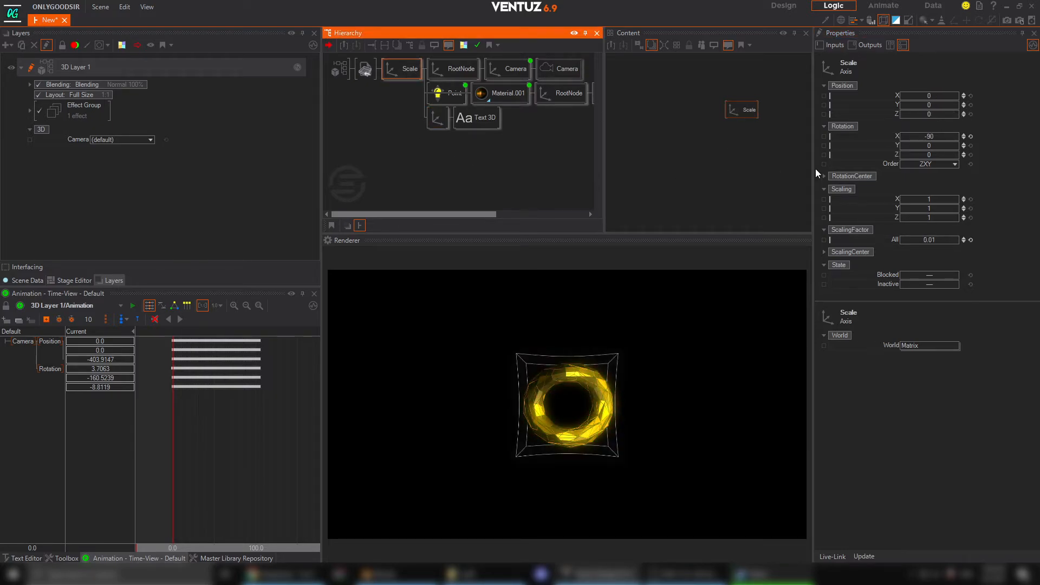
left_click(970, 136)
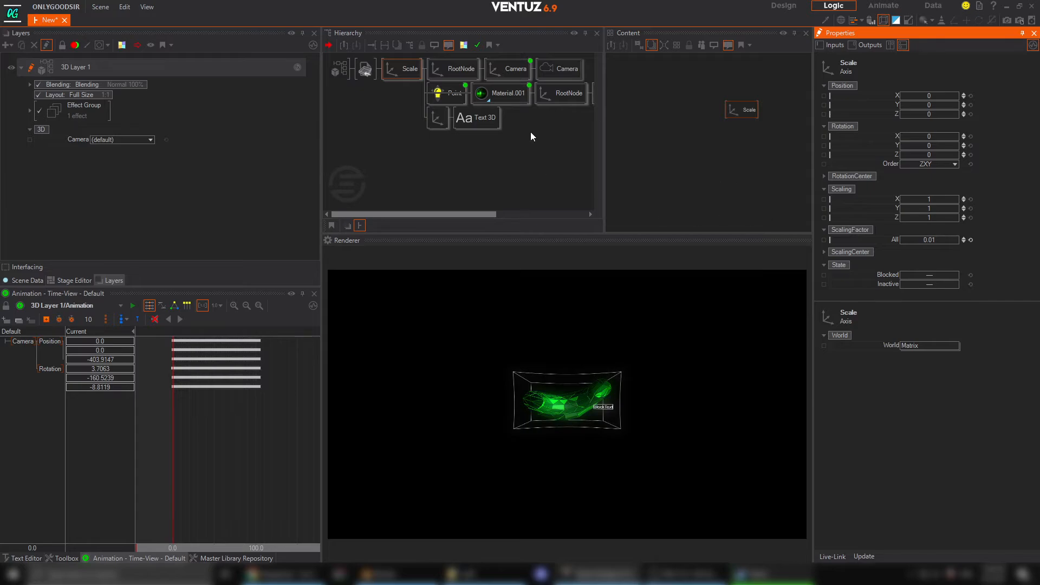
left_click(436, 118)
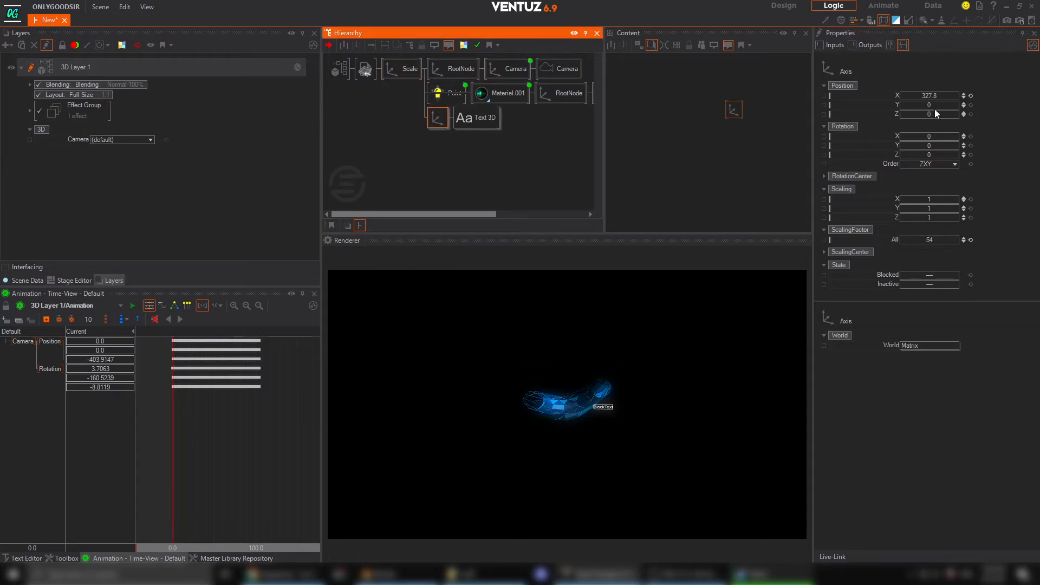
left_click_drag(935, 105, 943, 106)
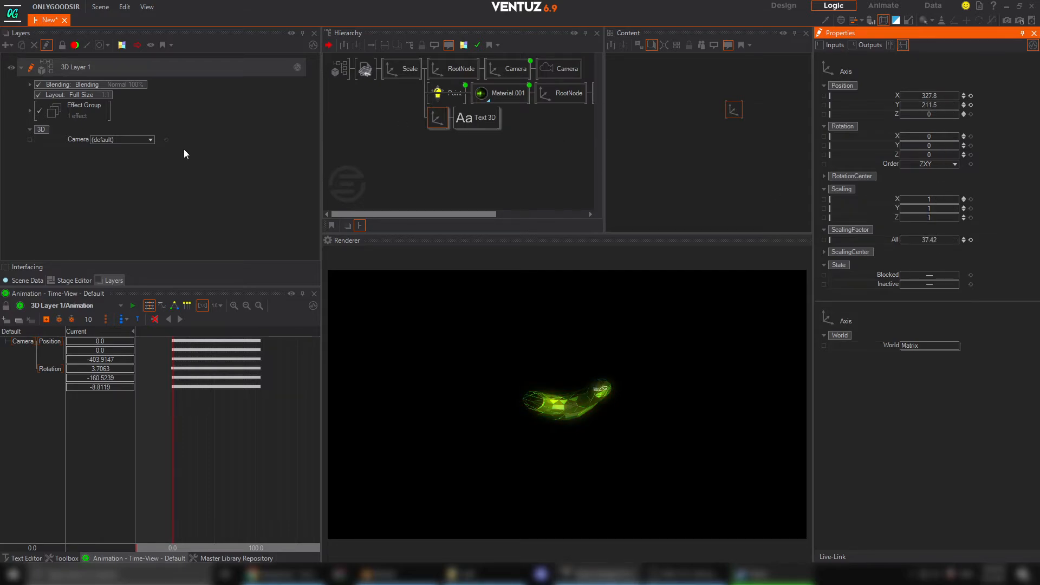
Step: Set the 3D layer's camera to Camera and select the Axis that carries the Text 3D
left_click(151, 140)
left_click(111, 177)
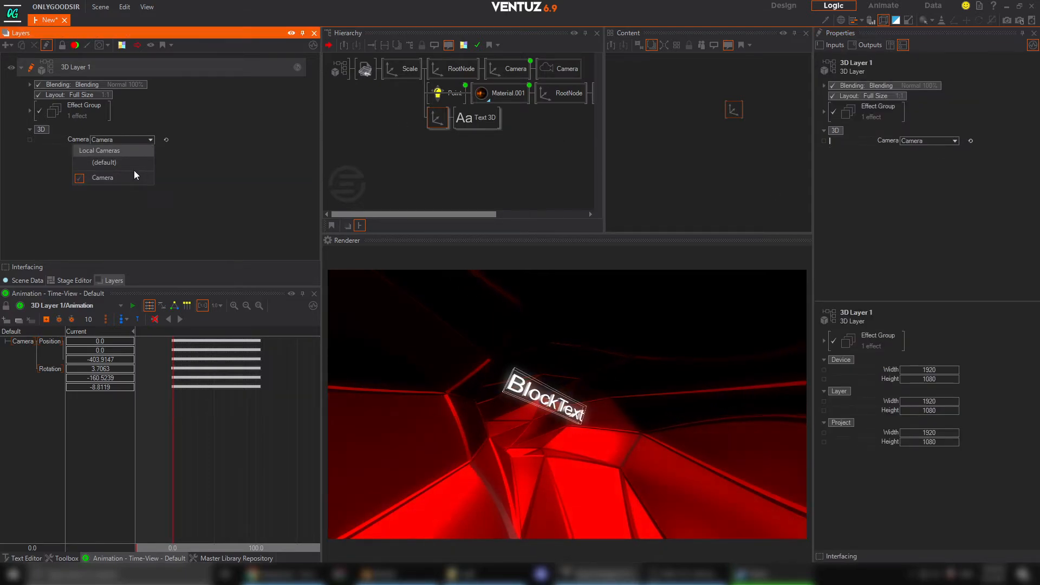
left_click(475, 118)
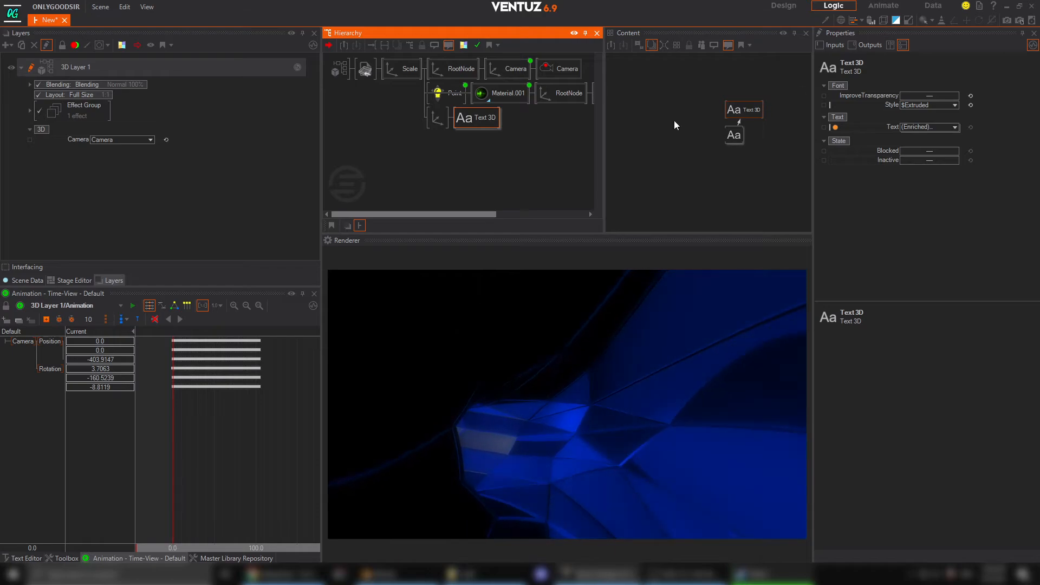
left_click(437, 118)
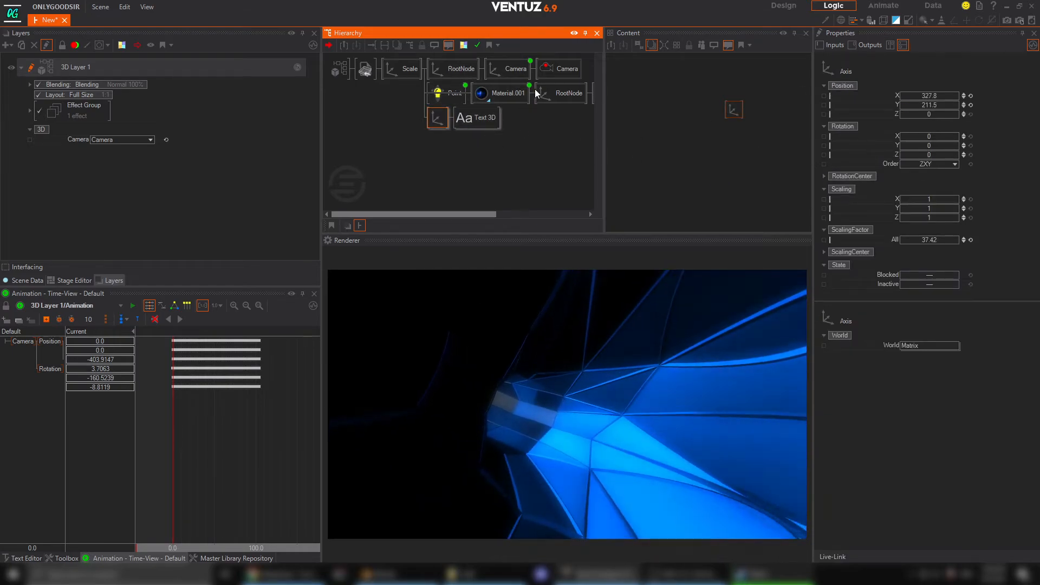
Step: Set the camera Mover's offset to 33.8 to bring the text into view, and set the text Axis's Y position to 182.66
left_click(510, 69)
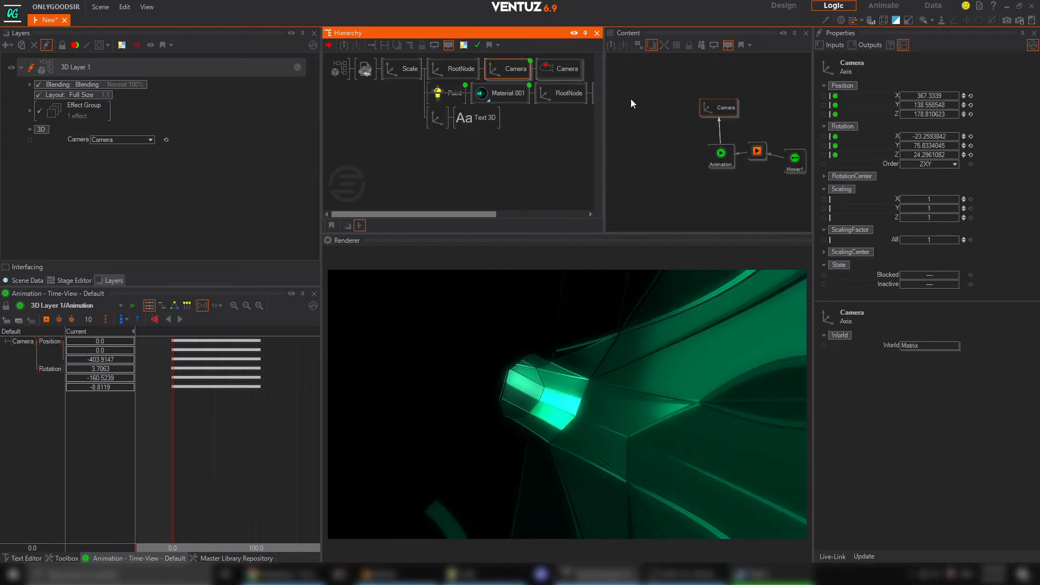
left_click(795, 159)
left_click(934, 206)
left_click_drag(958, 204, 908, 217)
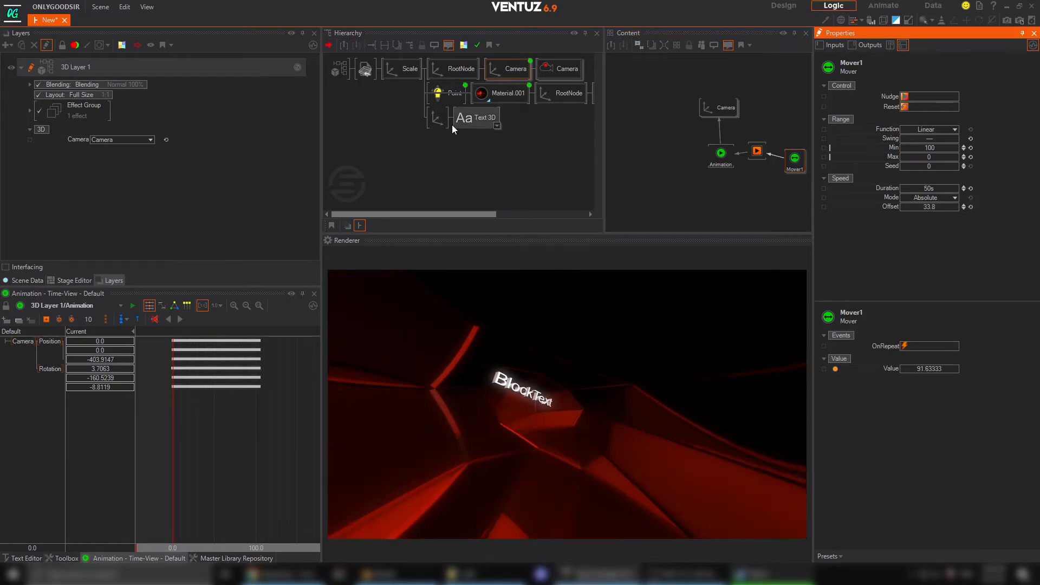
left_click(440, 118)
left_click(931, 106)
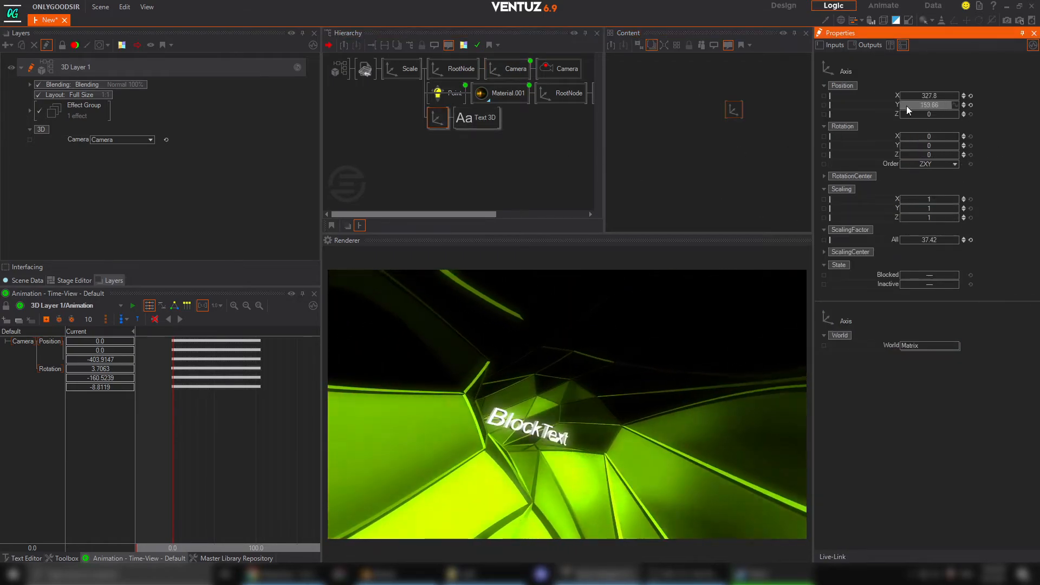
left_click_drag(906, 106, 919, 104)
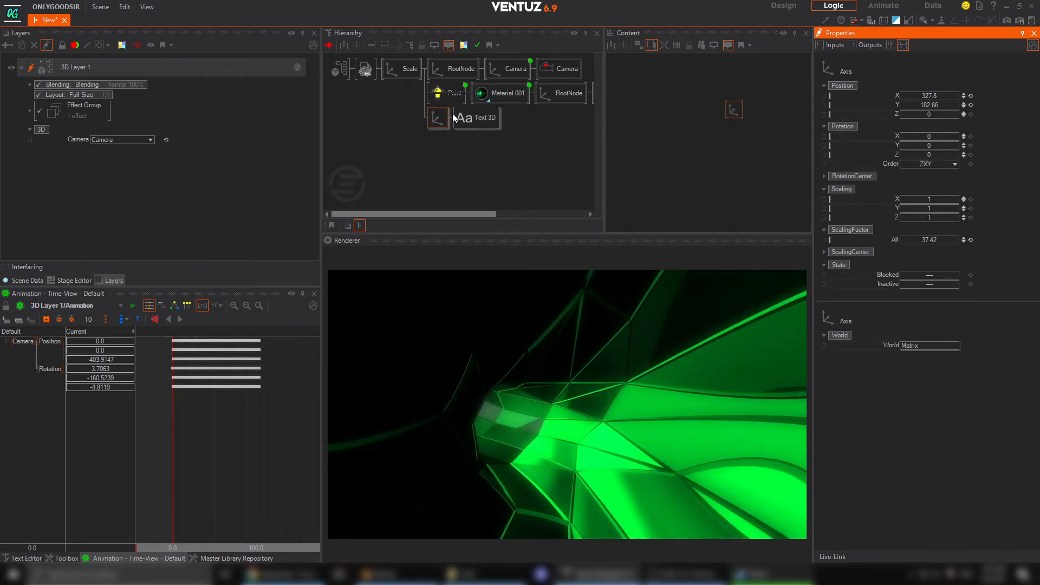
Step: Set the camera Mover's offset to 59.9 to check the text along the camera path
left_click(514, 71)
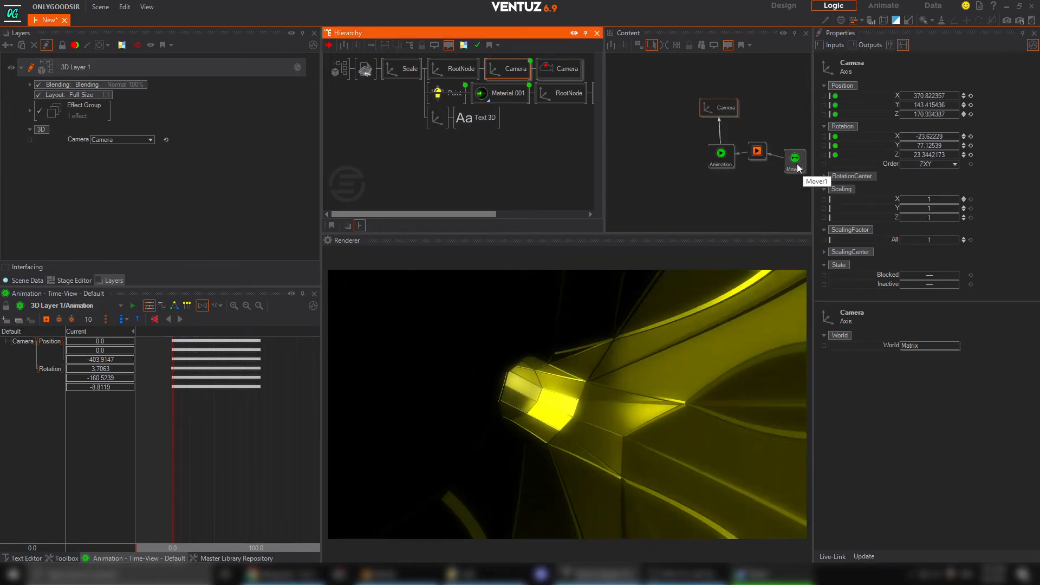
left_click(795, 159)
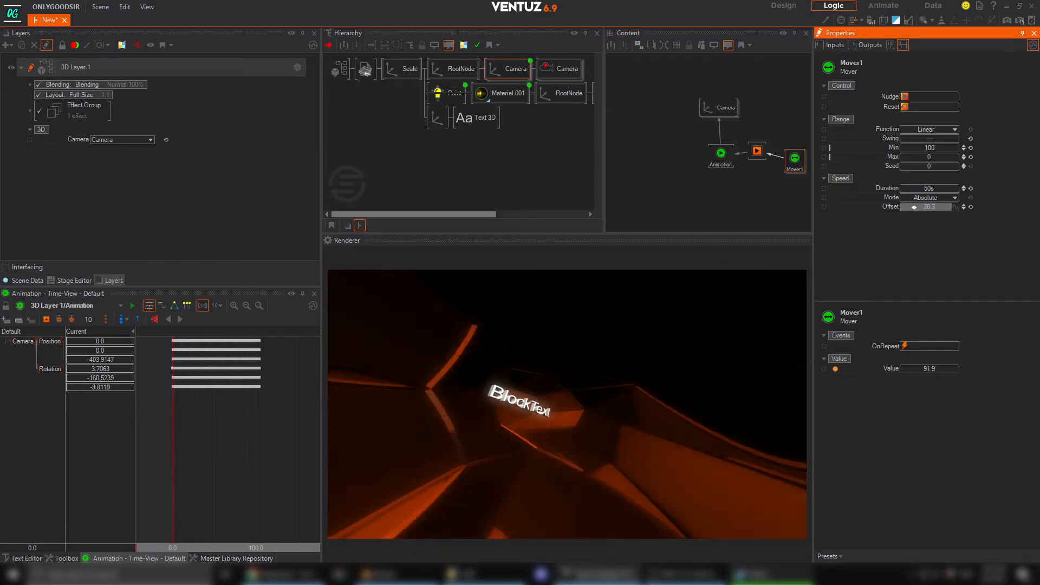
mouse_move(925, 208)
left_mouse_down()
mouse_move(900, 209)
mouse_move(938, 203)
left_mouse_up()
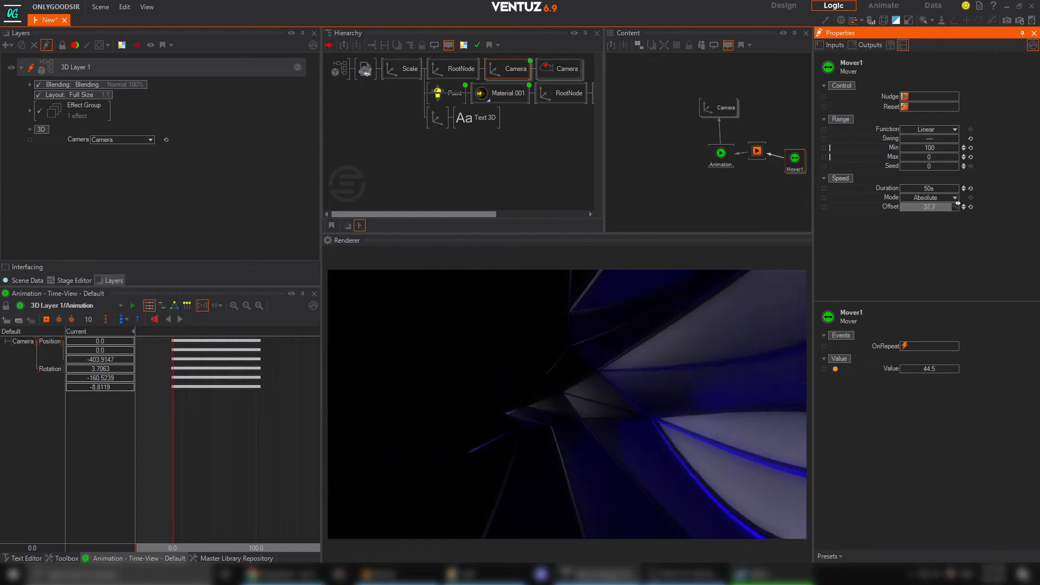
left_click_drag(958, 203, 941, 206)
left_click(438, 118)
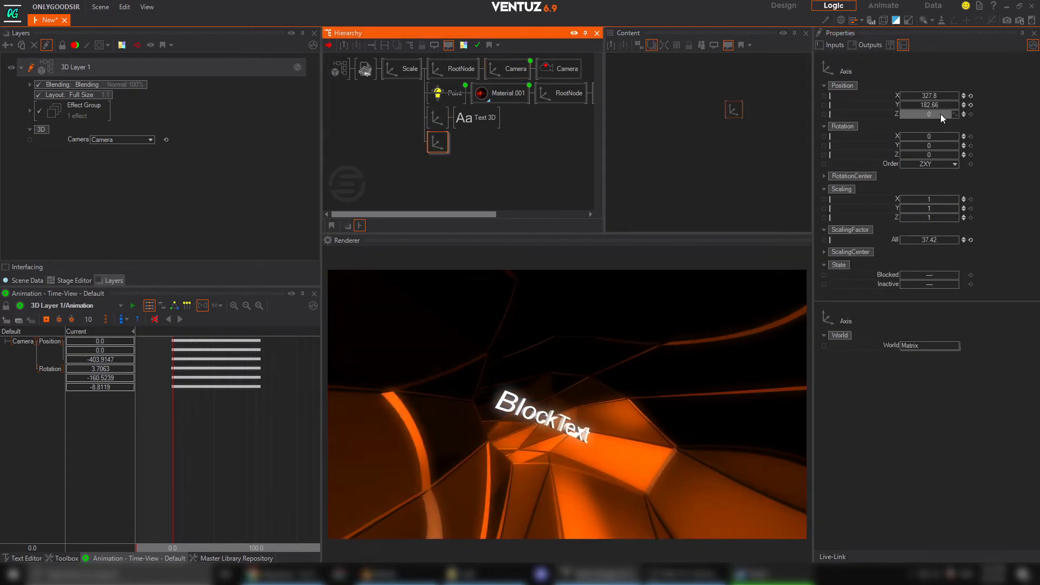
left_click_drag(940, 113, 902, 114)
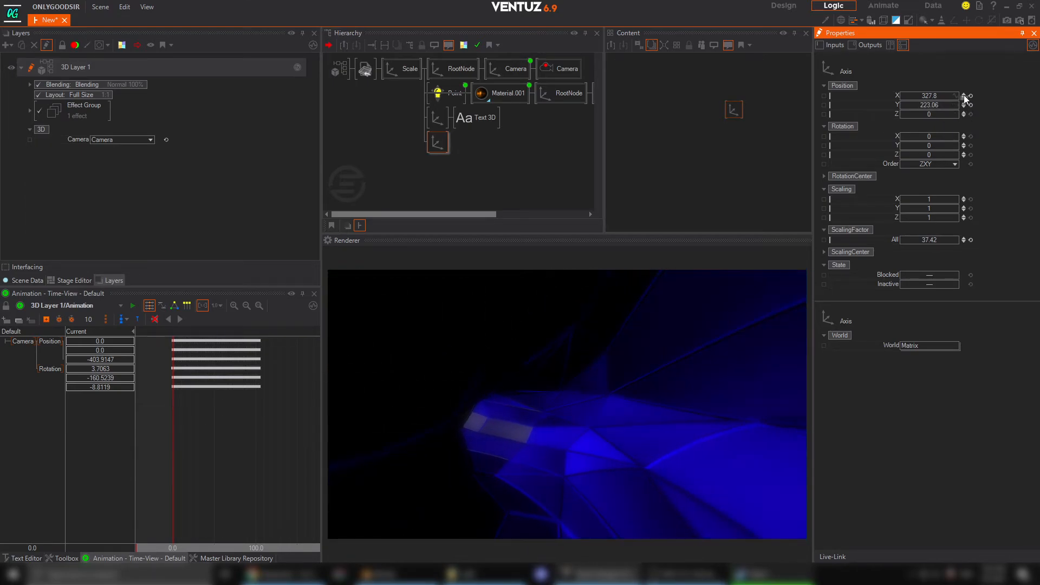
left_click(434, 150)
key("Delete")
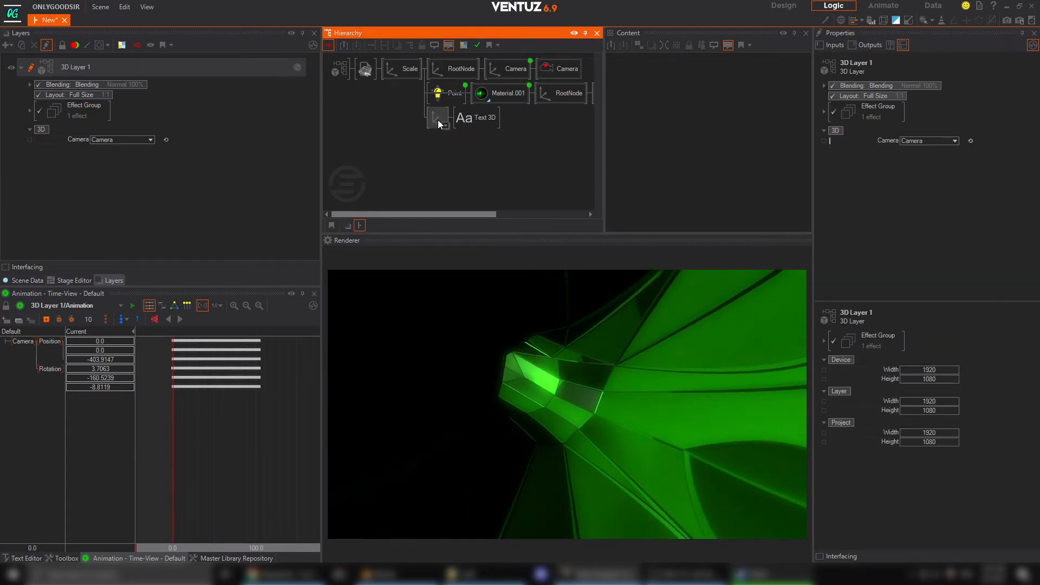
Step: Duplicate the text Axis together with its Text 3D, and set the camera Mover's offset to 41.7
left_click(443, 115)
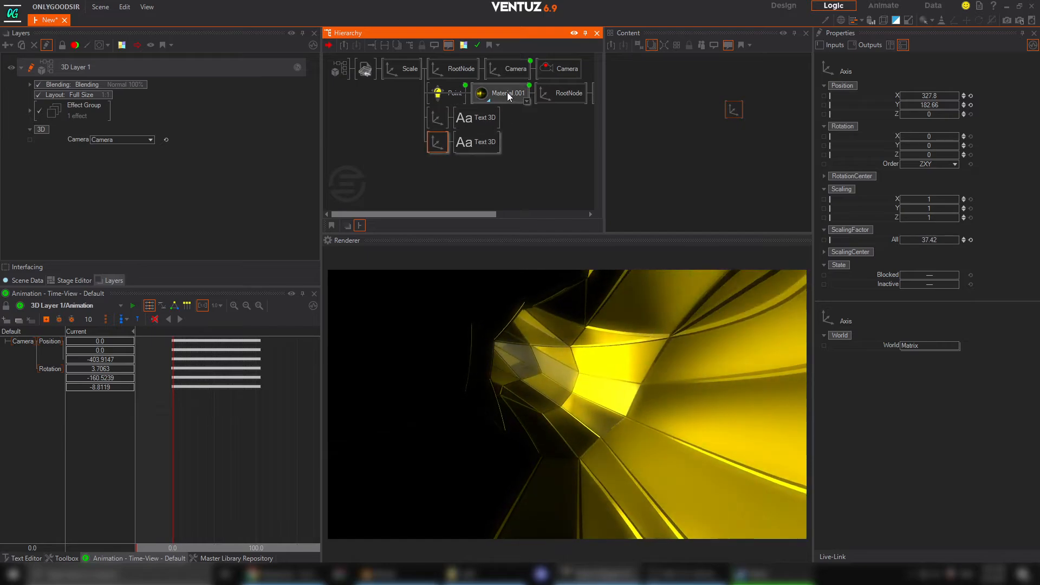
left_click(530, 72)
left_click(793, 158)
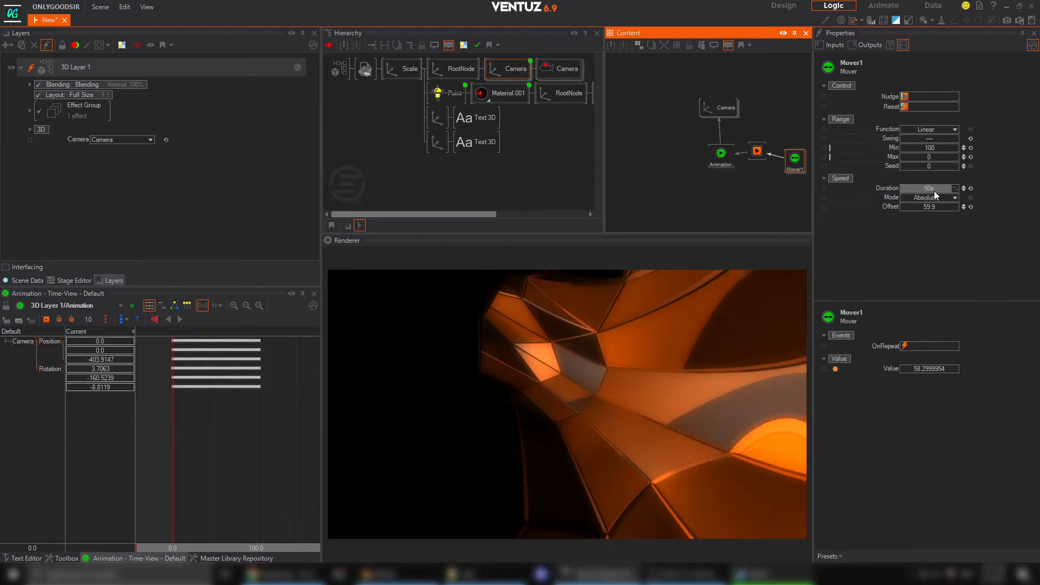
left_click(936, 207)
left_click_drag(940, 209, 914, 204)
Step: Position the second text Axis at X 235.8, Y 144.66, Z 156 and set its Z rotation to 380
left_click(436, 142)
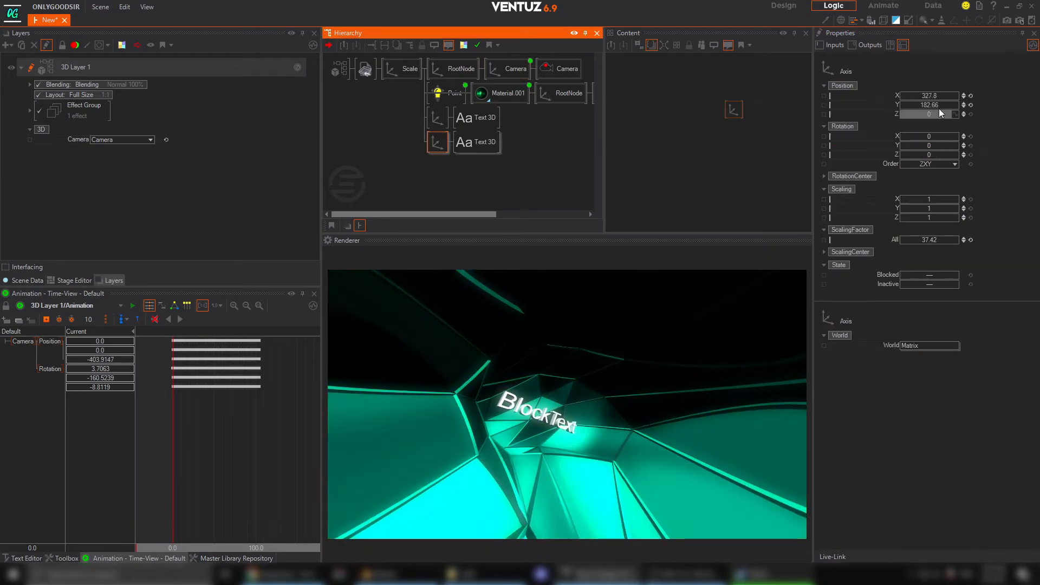
left_click_drag(928, 114, 945, 98)
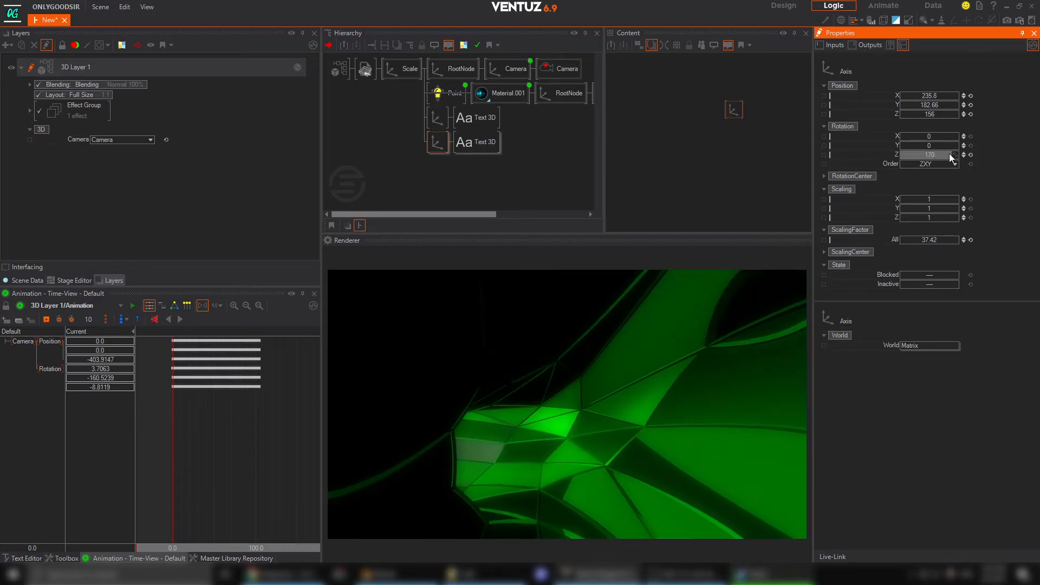
left_click_drag(941, 155, 924, 155)
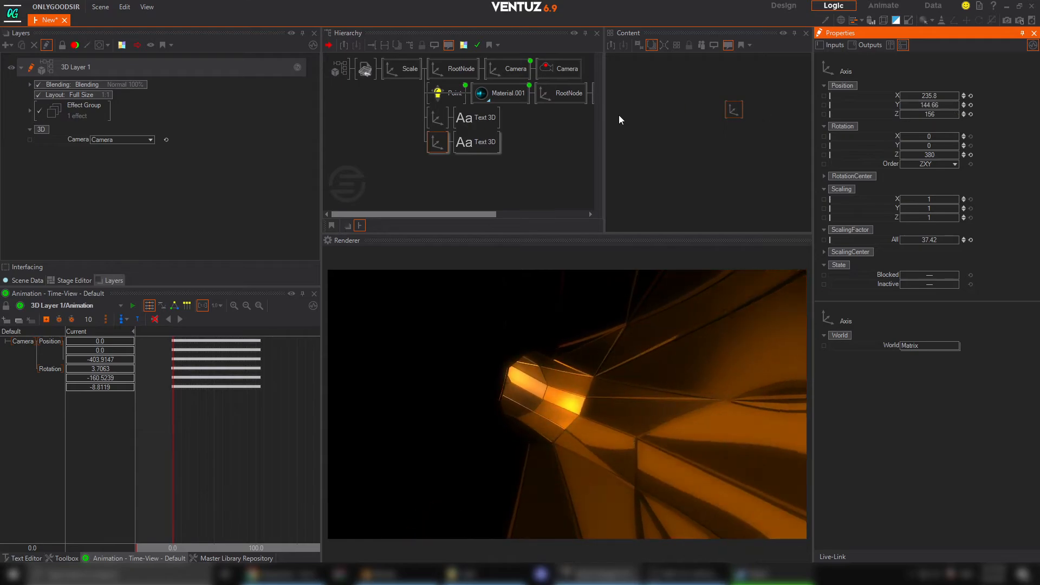
Step: Set the camera Mover's offset to 30.6 and reduce the second text Axis's scaling factor to 29.111
left_click(514, 64)
left_click(789, 161)
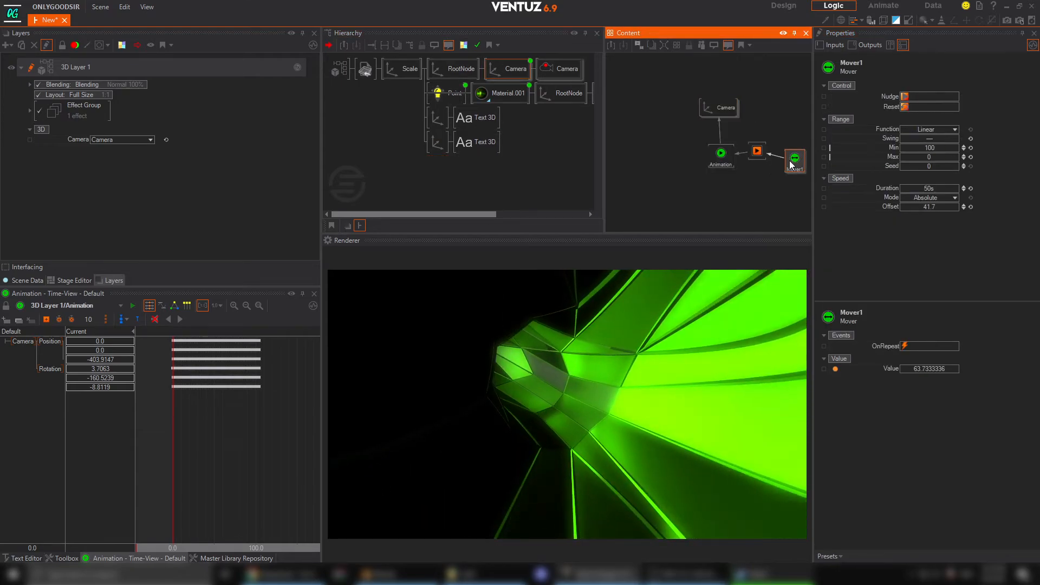
left_click_drag(930, 206, 950, 210)
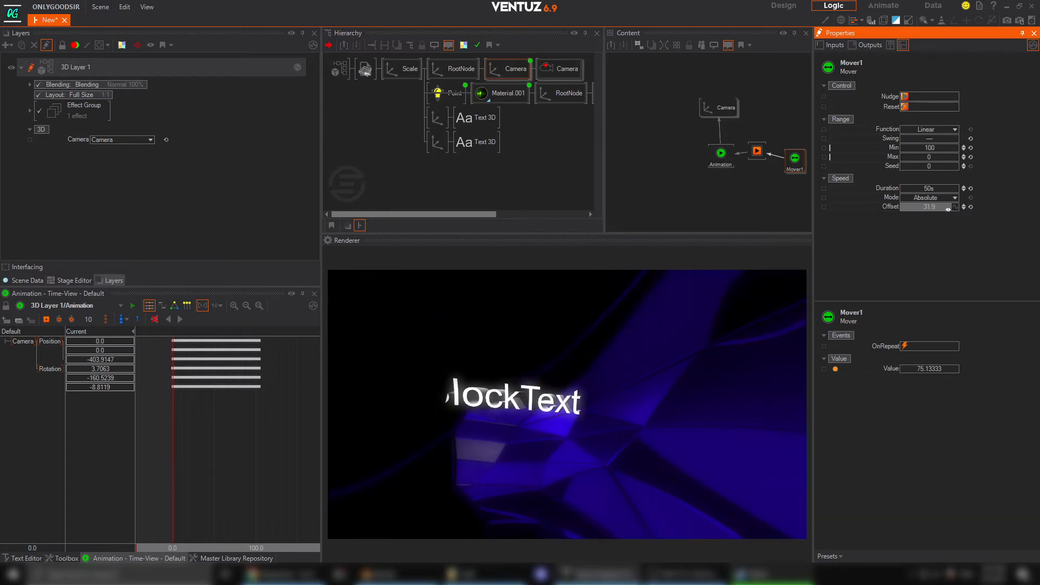
left_click(452, 143)
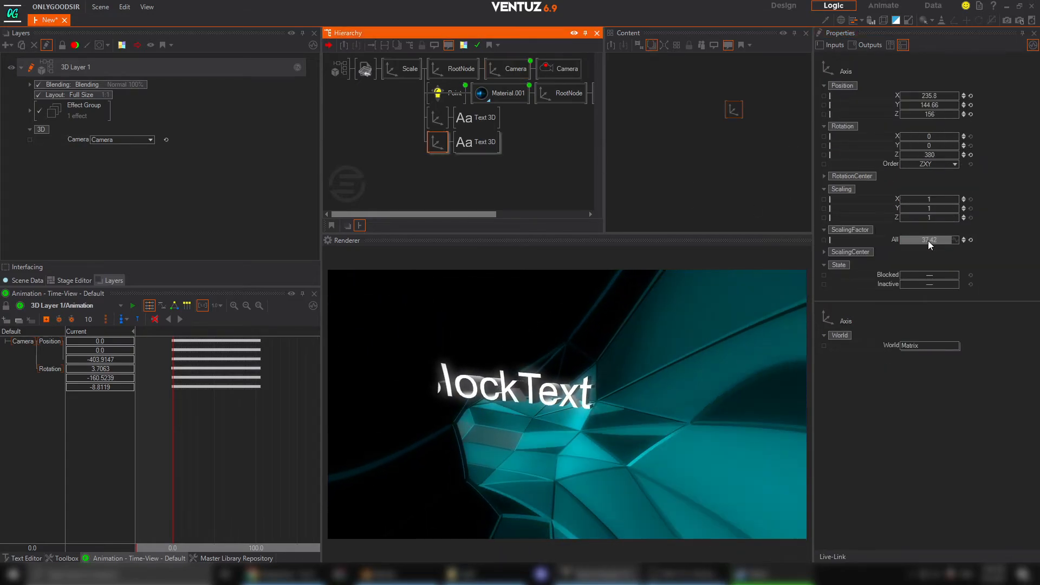
left_click_drag(927, 240, 899, 243)
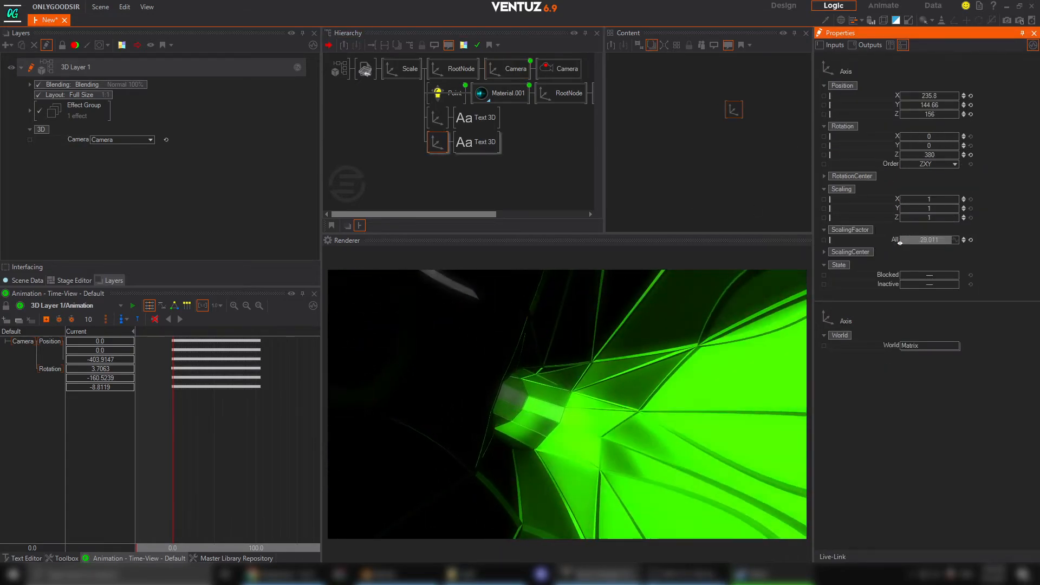
Step: Remove the binding between the camera Mover and the Simple Control, and adjust Progress by hand to hold the camera at the second text
left_click(516, 68)
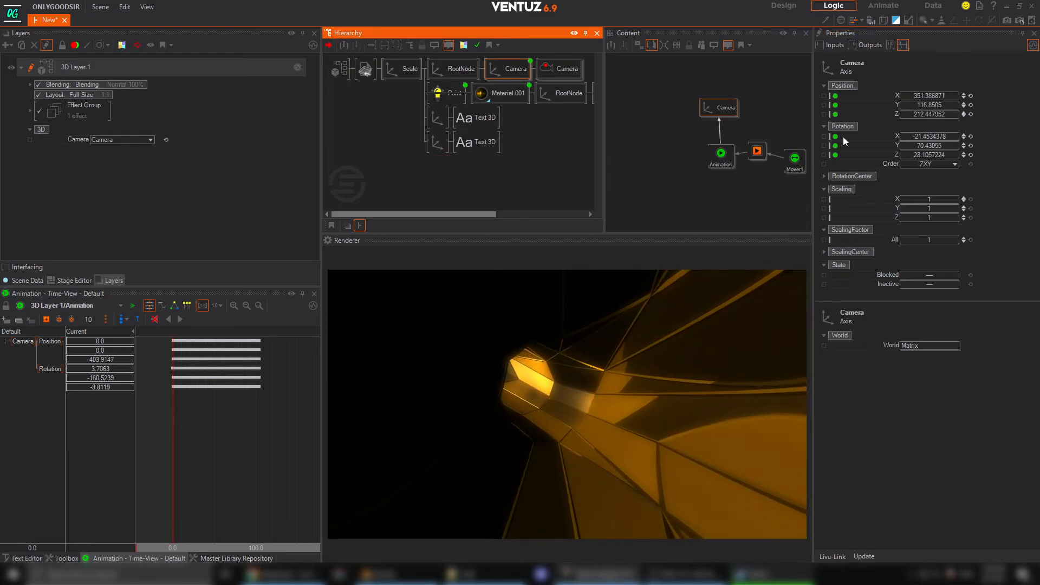
left_click(795, 160)
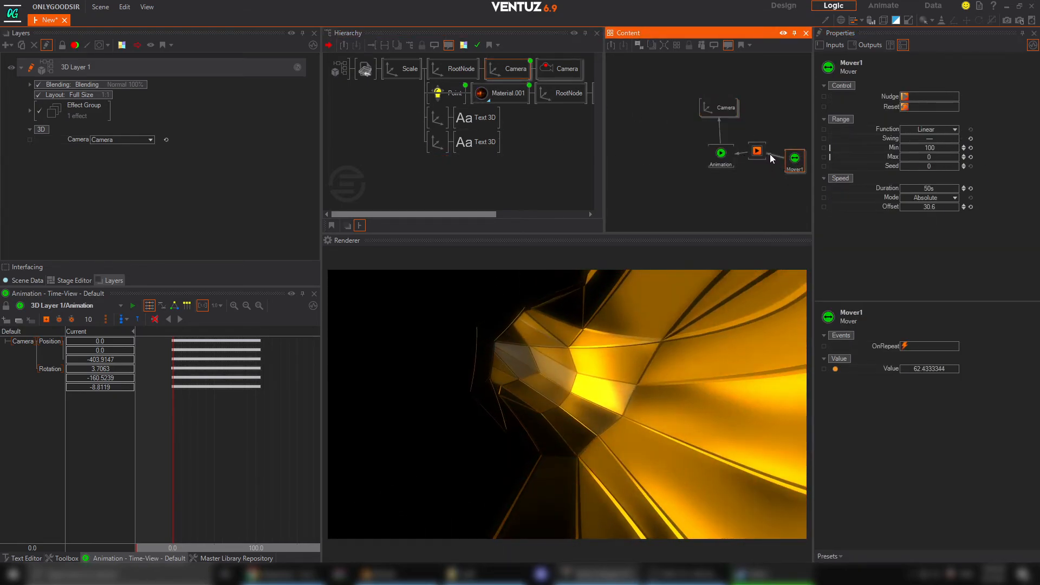
left_click(769, 154)
left_click(775, 188)
left_click(758, 156)
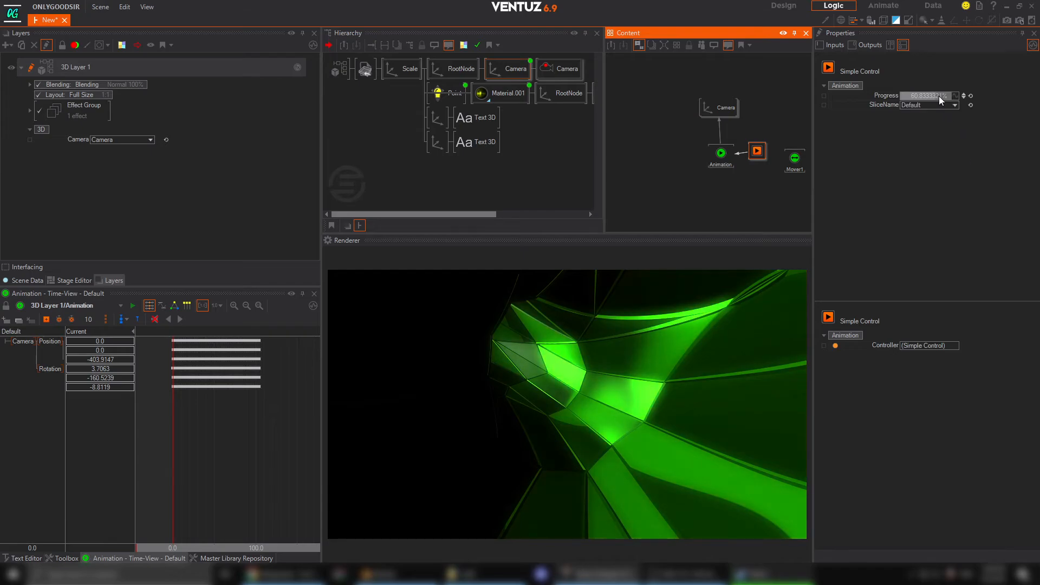
mouse_move(938, 96)
left_mouse_down()
mouse_move(927, 96)
mouse_move(954, 96)
mouse_move(929, 105)
left_mouse_up()
Step: Move the second text Axis to X 277.8, Y 129.66 and set its rotation to X 28, Y -400.7
left_click(437, 144)
left_click_drag(936, 145, 899, 145)
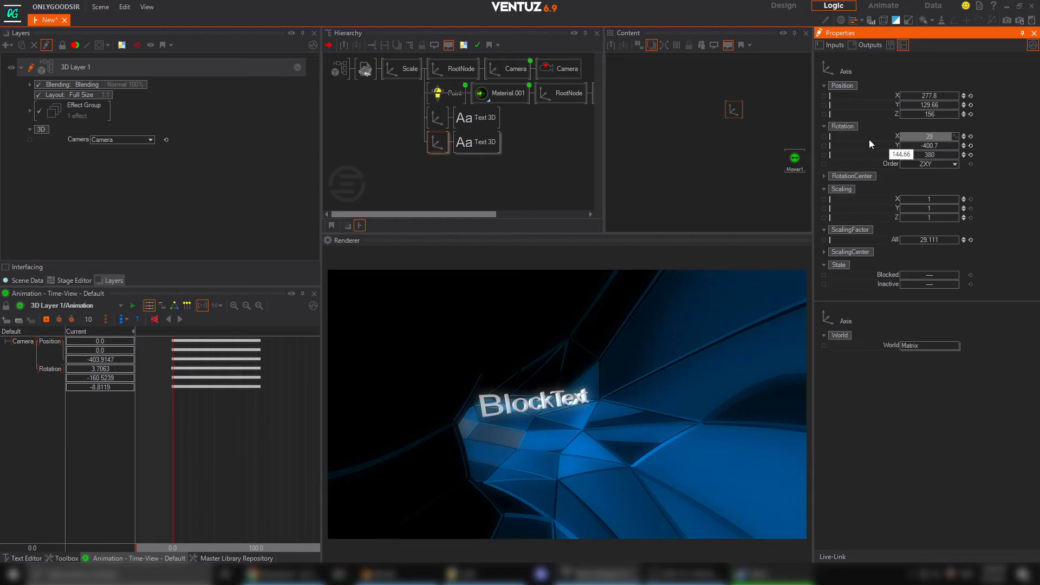
Step: Reactivate the Point light and set its shadow type to Shadow Map
left_click(450, 94)
key("i")
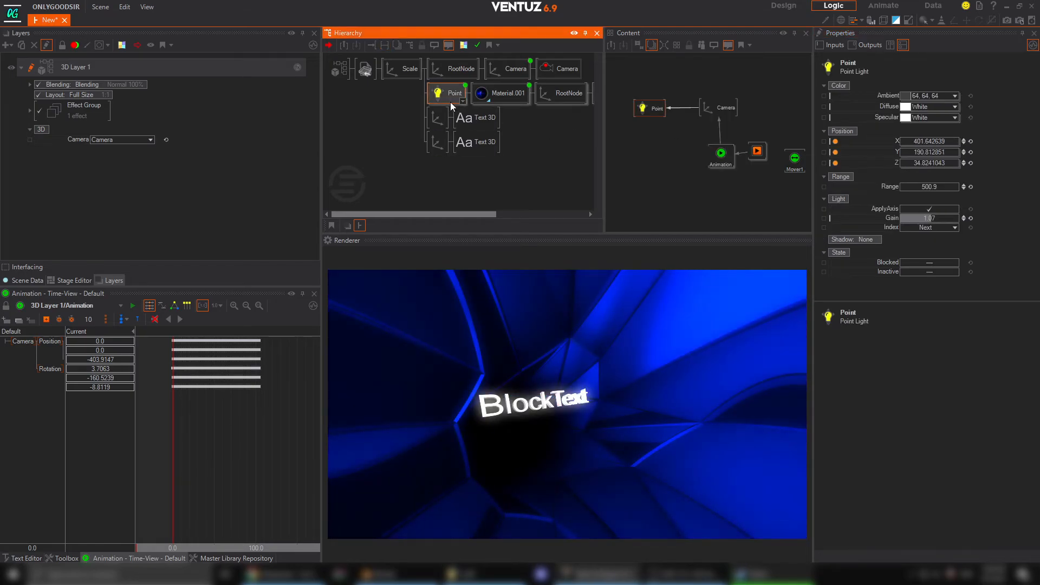
left_click(876, 241)
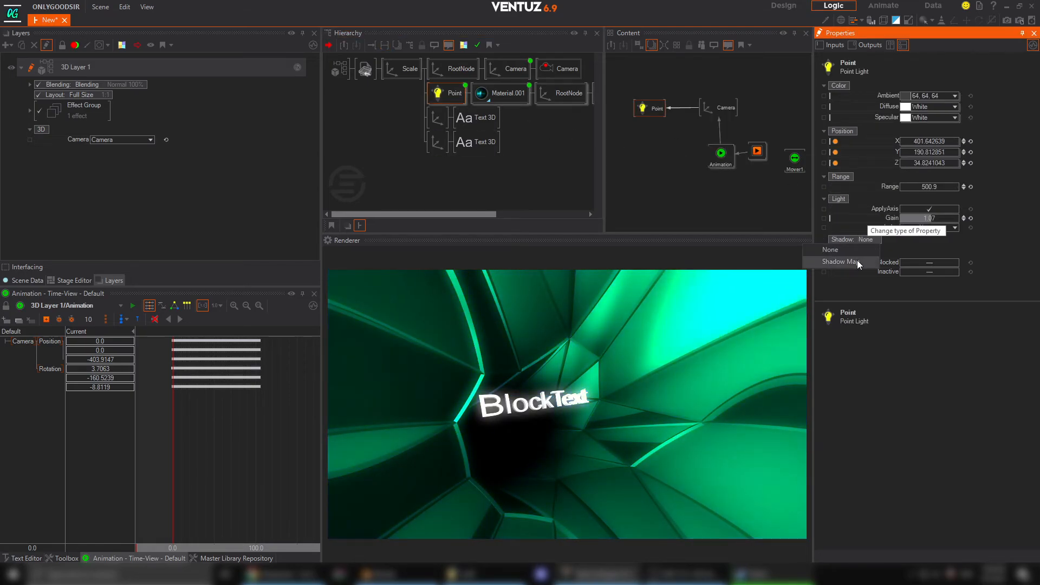
left_click(857, 260)
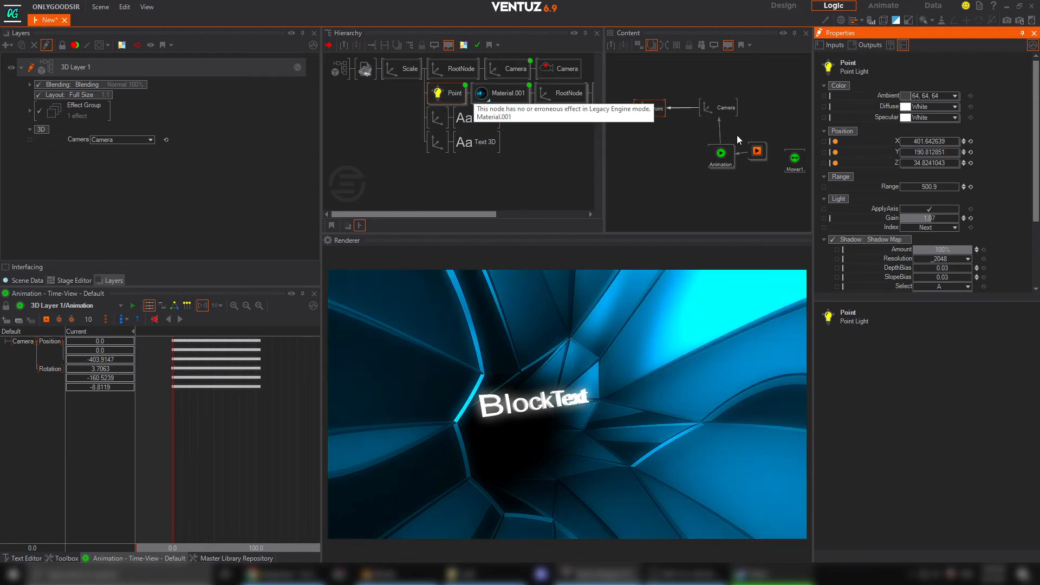
Step: Bind the Simple Control's Progress to Mover1 again and select the Camera node
left_click(758, 151)
left_click_drag(883, 95, 796, 159)
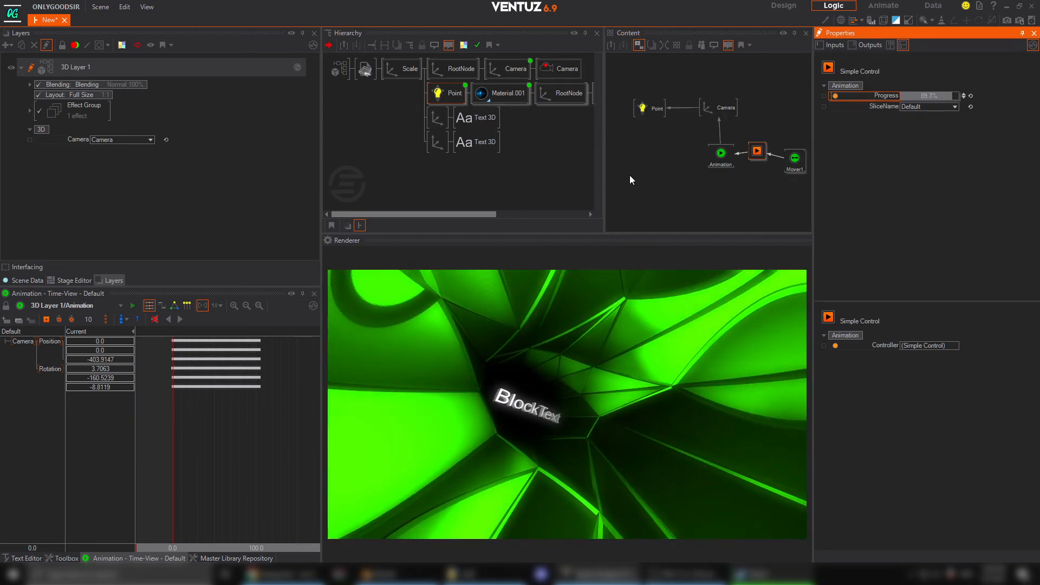
left_click(564, 69)
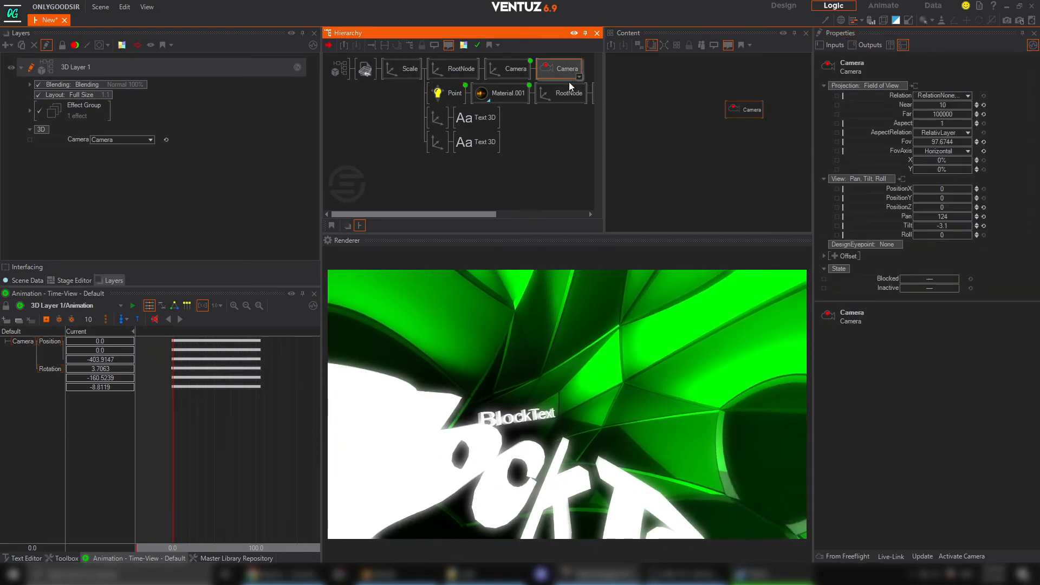
Step: Reduce the Amount of 3D Layer 1's Glare effect to 42%
left_click(66, 67)
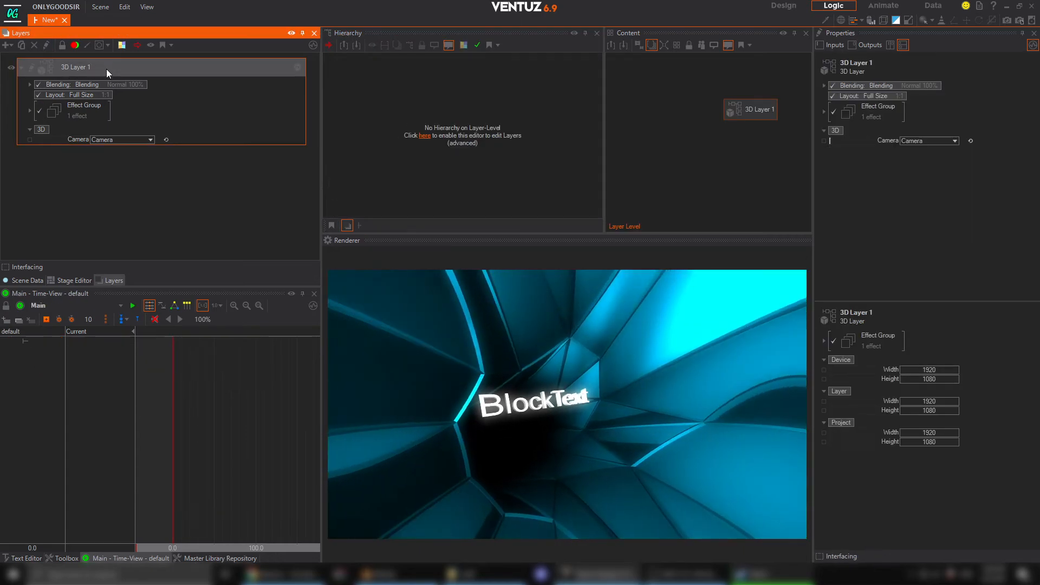
left_click(30, 67)
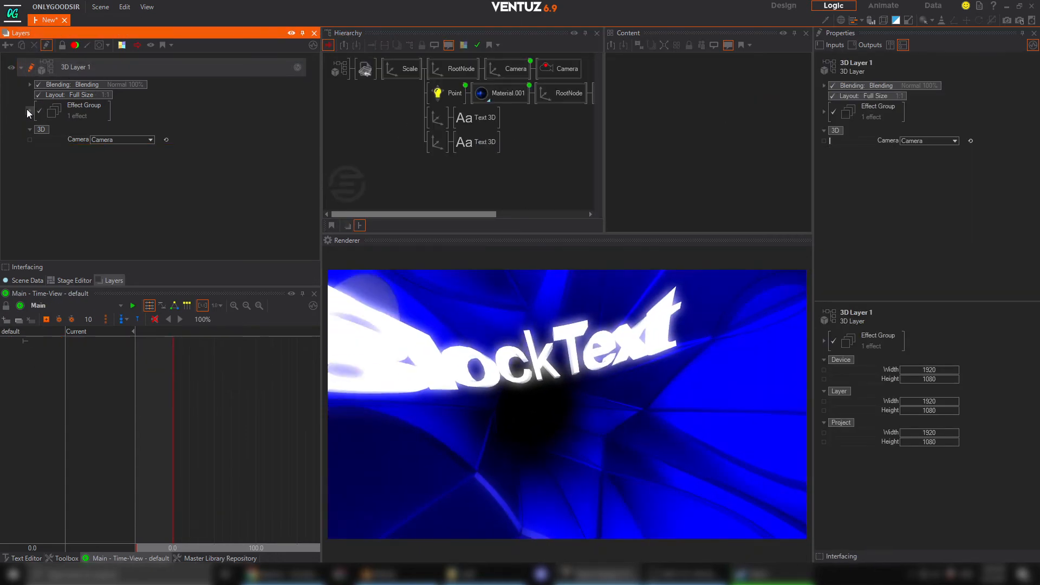
left_click(29, 111)
left_click(79, 169)
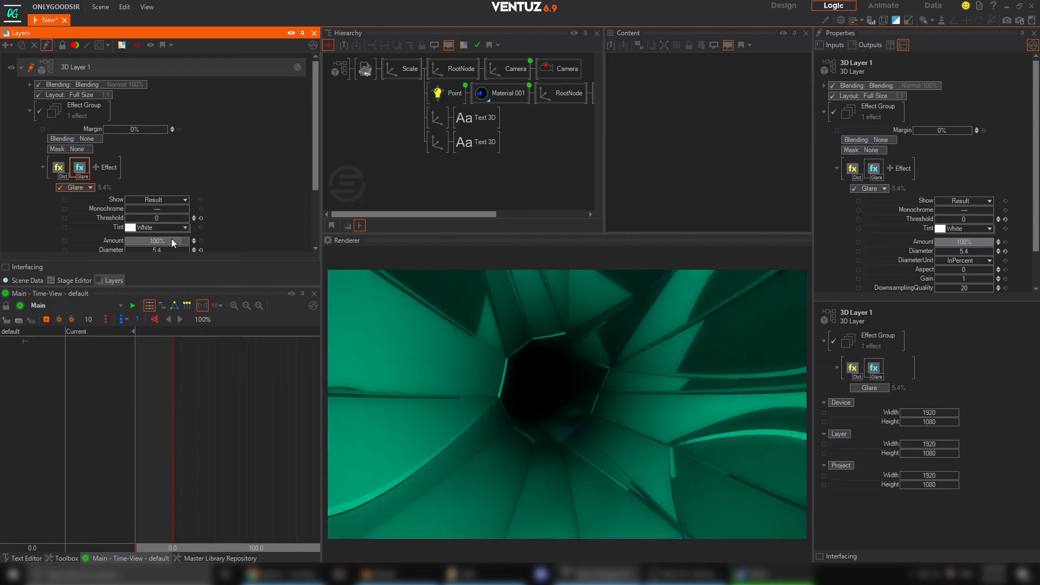
left_click_drag(173, 242, 125, 241)
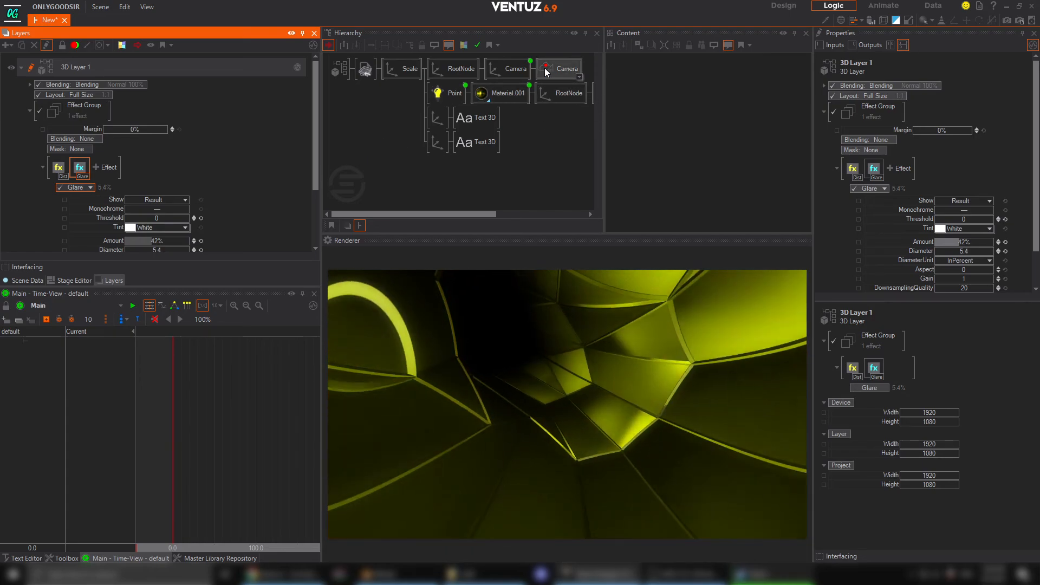
Step: Set the Offset of the camera animation's Mover1 to 59.4
left_click(524, 70)
left_click(795, 162)
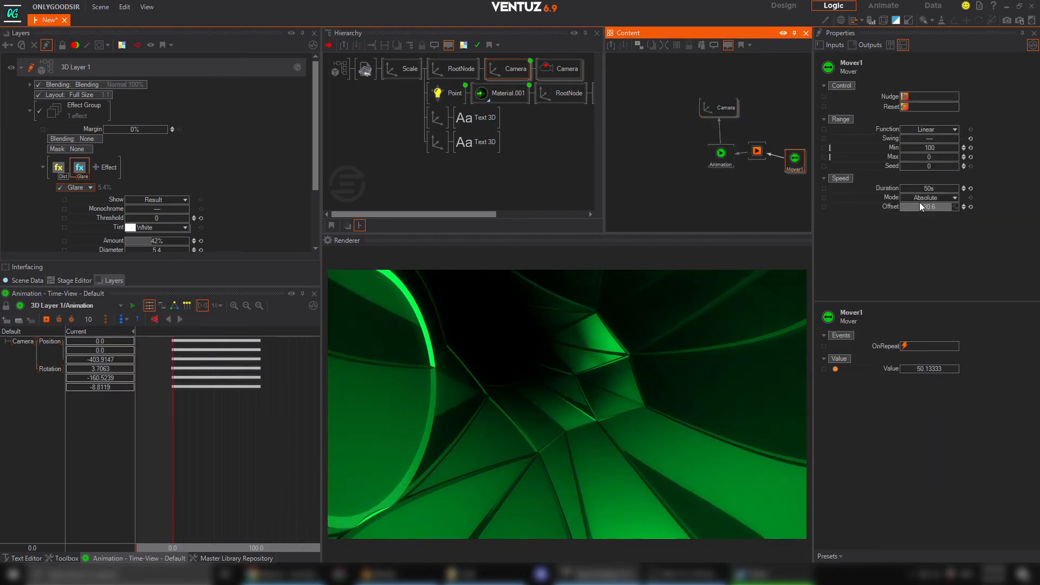
left_click_drag(920, 206, 943, 210)
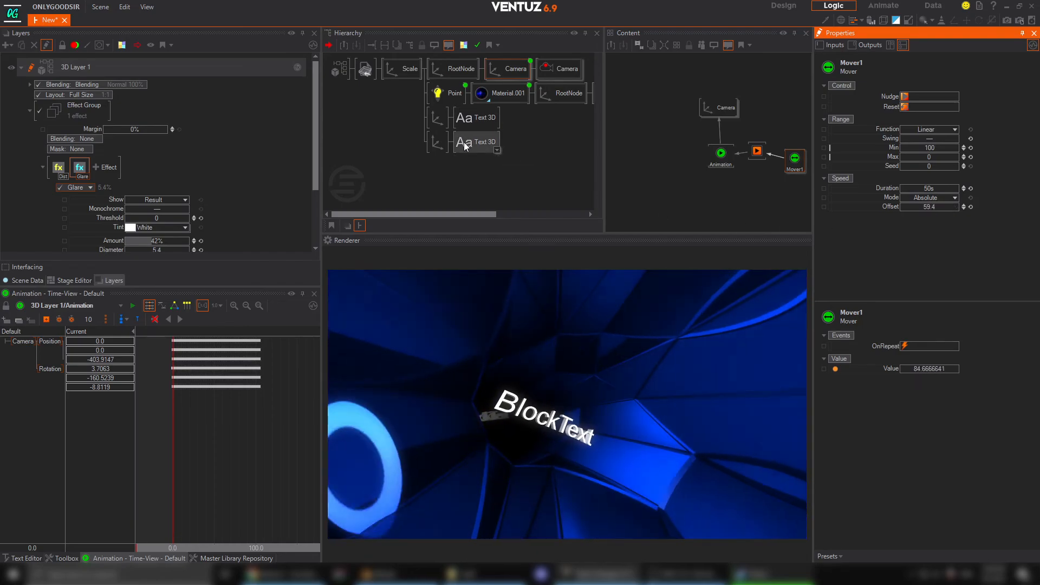
Step: Change the block text of the second Text 3D node to HELLO
left_click(464, 142)
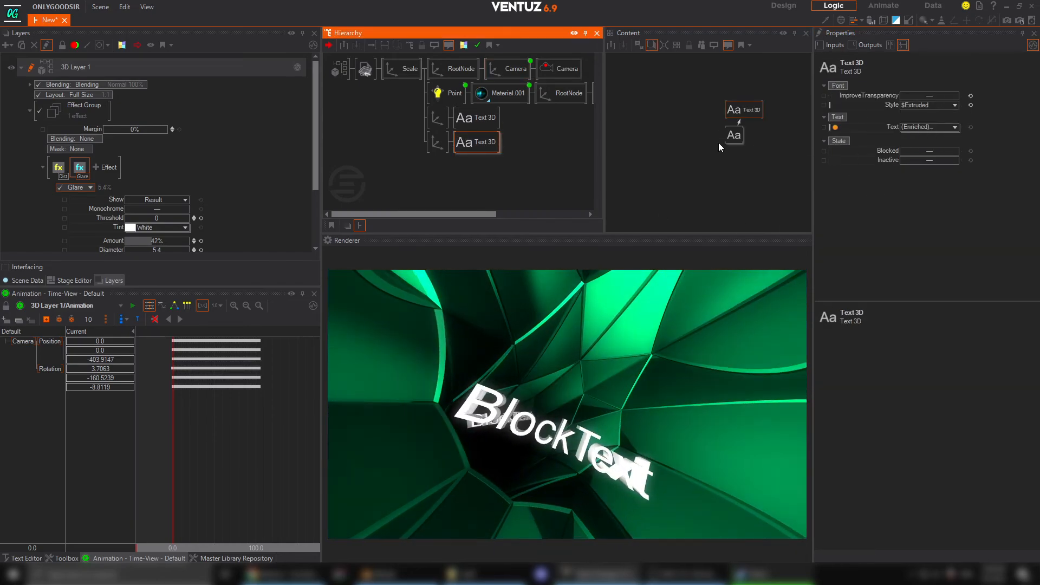
left_click(734, 136)
left_click(927, 248)
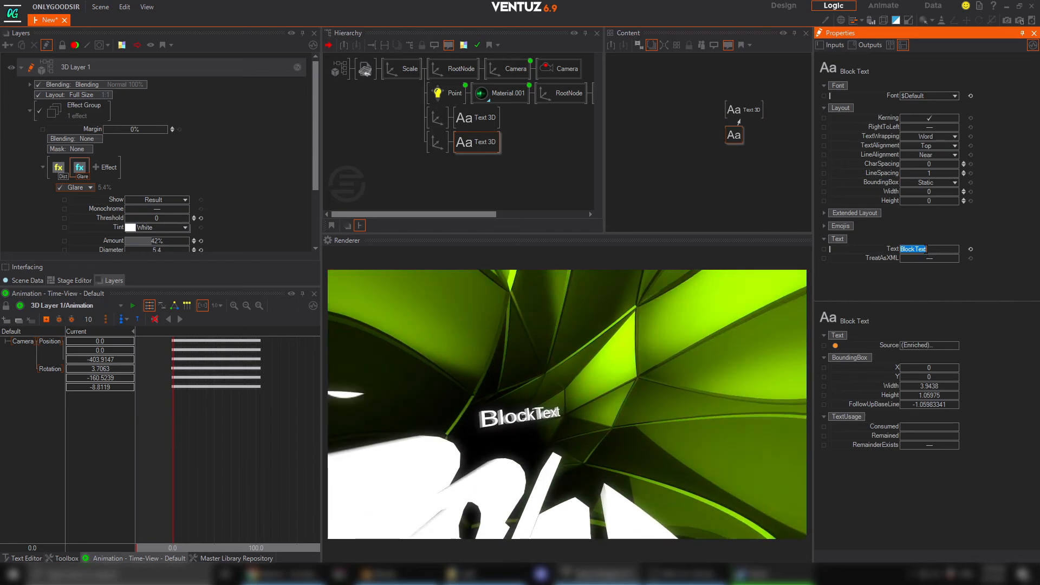
type("HELLO")
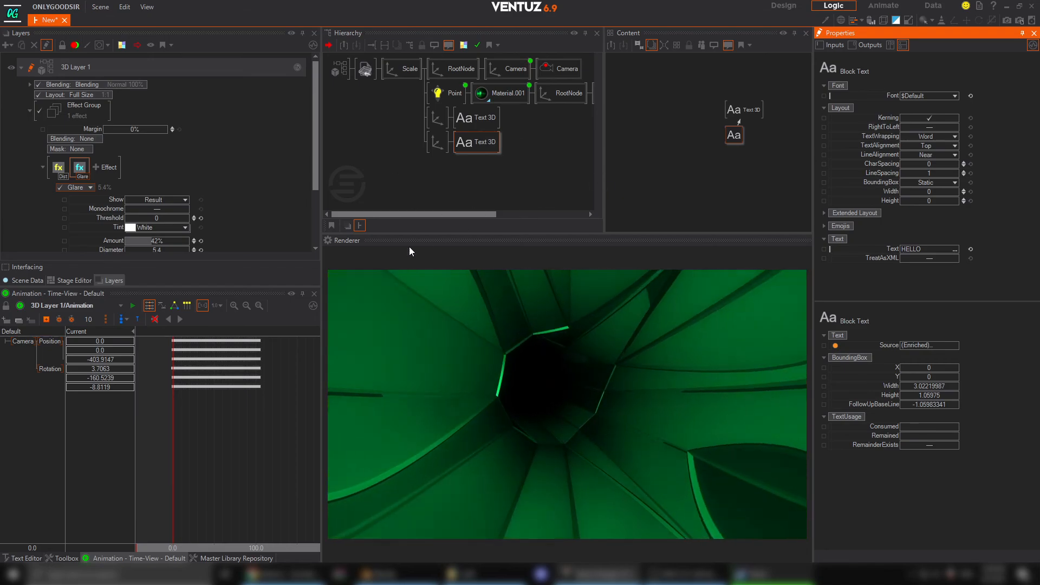
Step: Set the Duration of the camera animation's Mover1 to 10 s
left_click(506, 93)
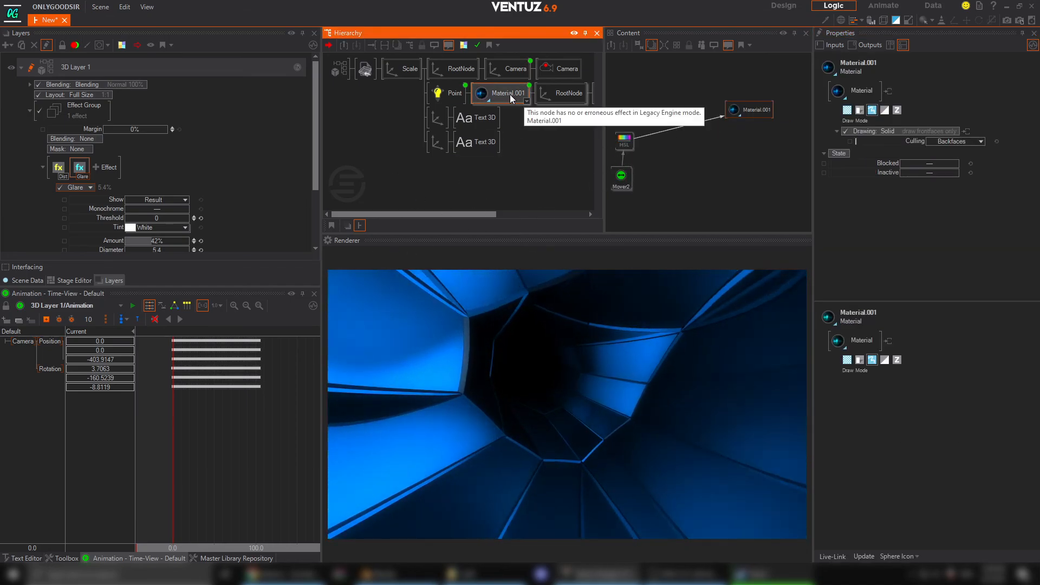
left_click(512, 69)
left_click(794, 159)
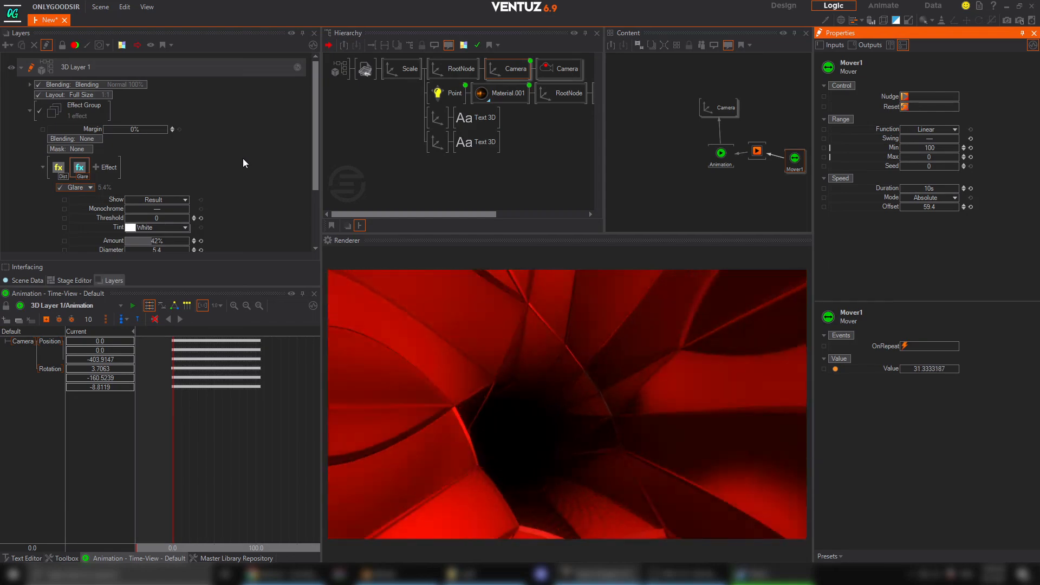
Step: Inspect Material.001's standard Phong settings and base texture stage, and minimise the Blender window
left_click(501, 94)
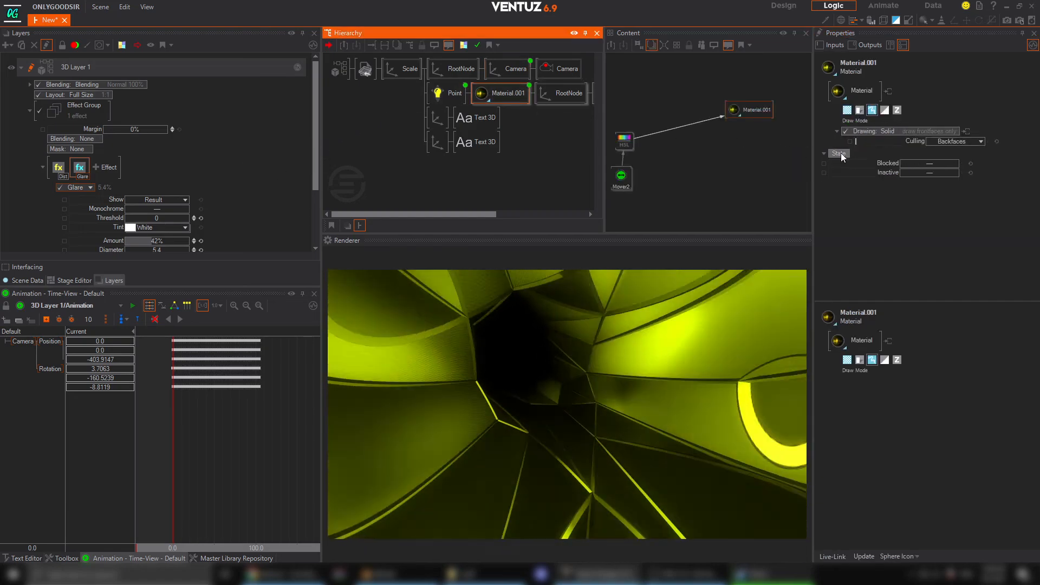
left_click(846, 110)
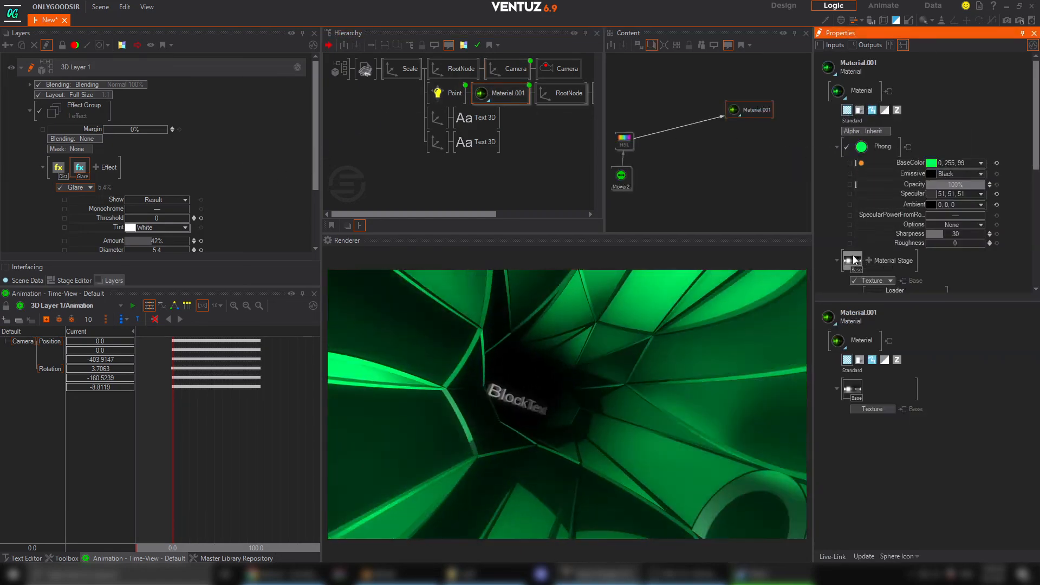
left_click(854, 262)
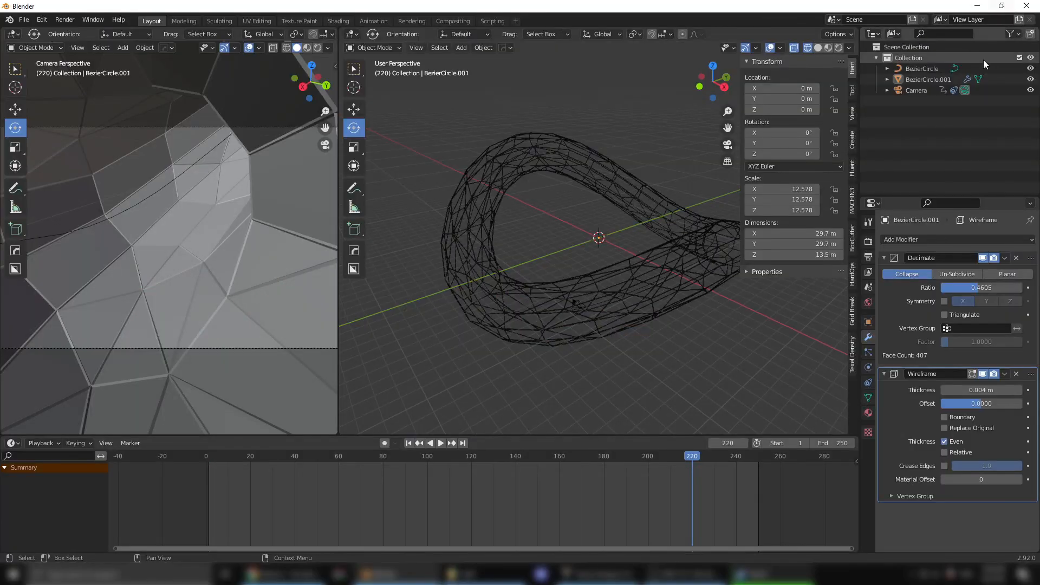
left_click(976, 6)
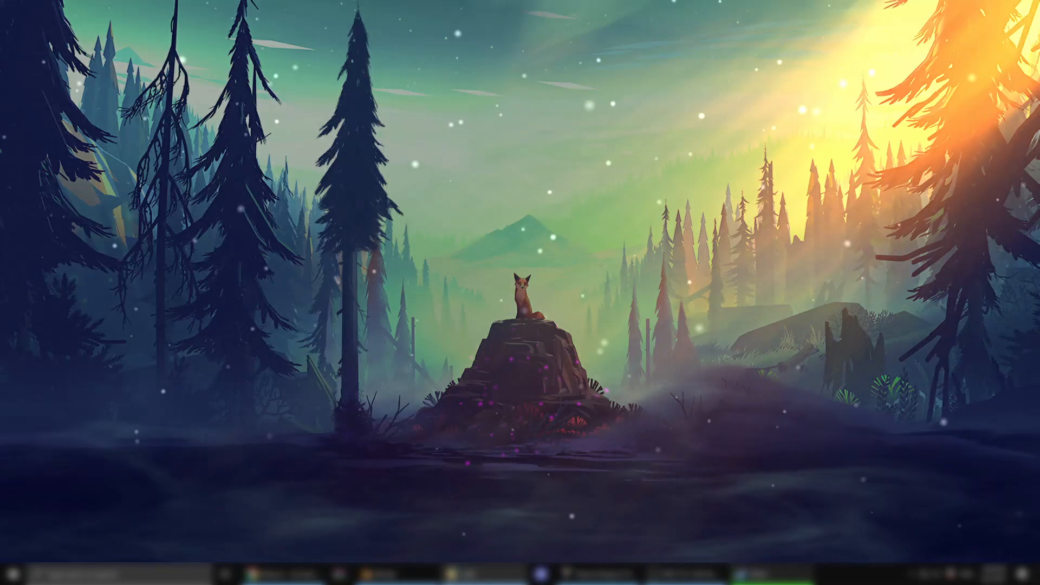